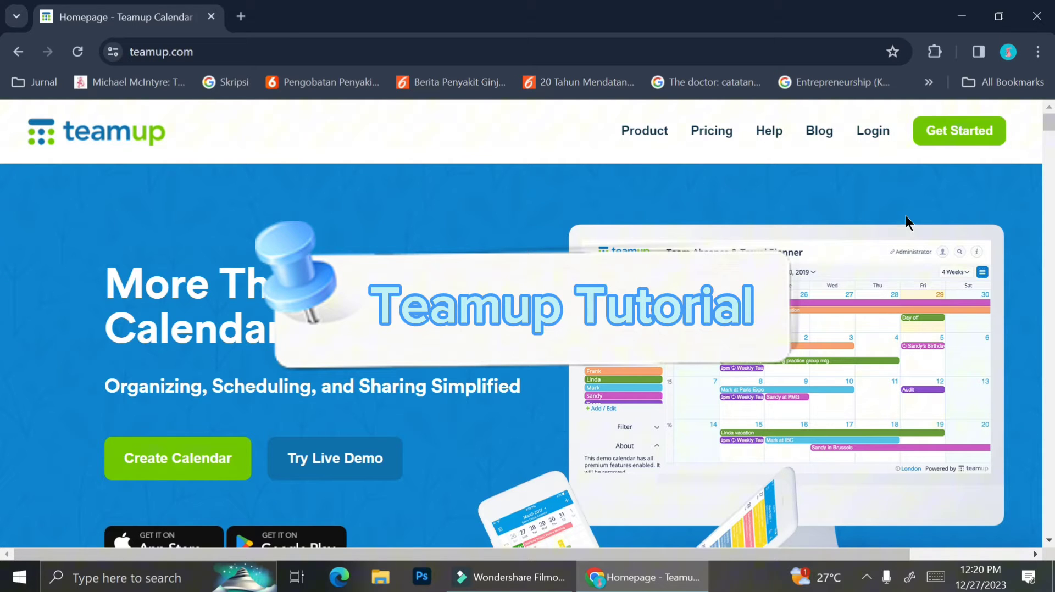
Step: Browse the Product features page 'One Product, a Million Solutions' to the bottom, then return to the top
click(660, 144)
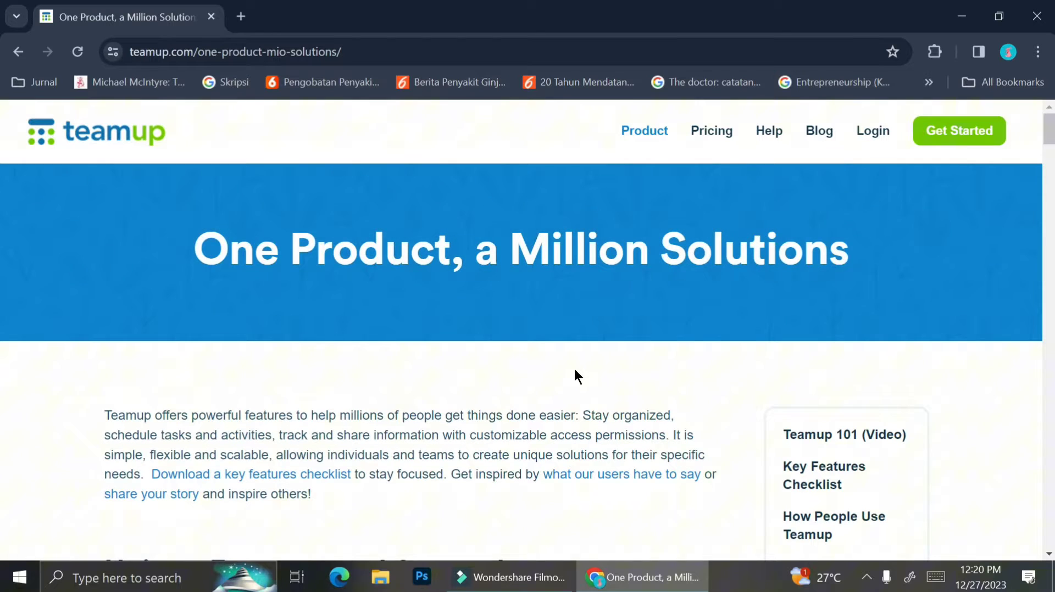
scroll(573, 367, down, 3)
scroll(574, 367, down, 2)
scroll(573, 367, down, 2)
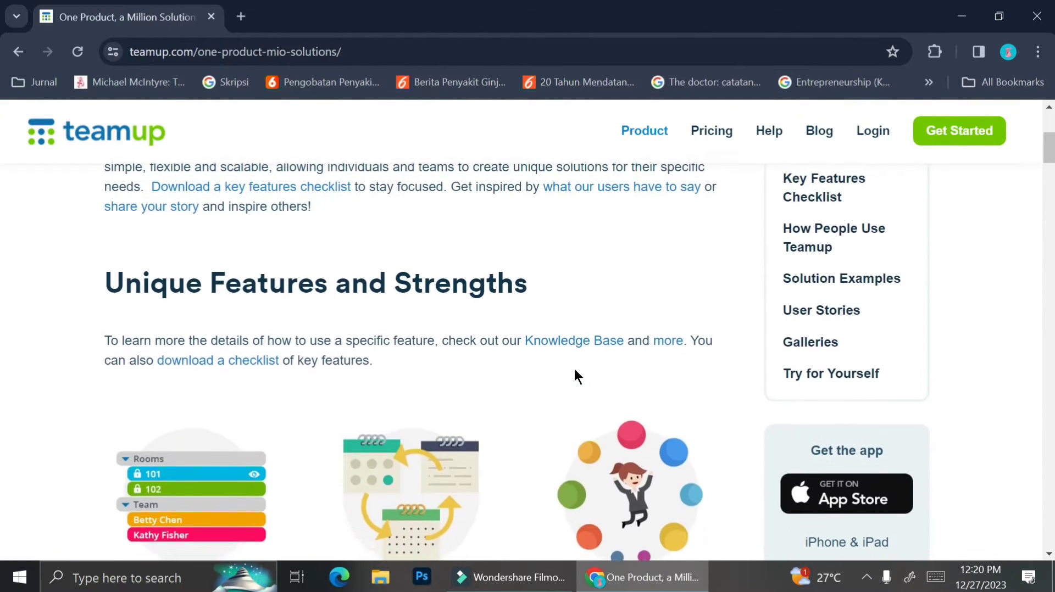
scroll(574, 367, down, 1)
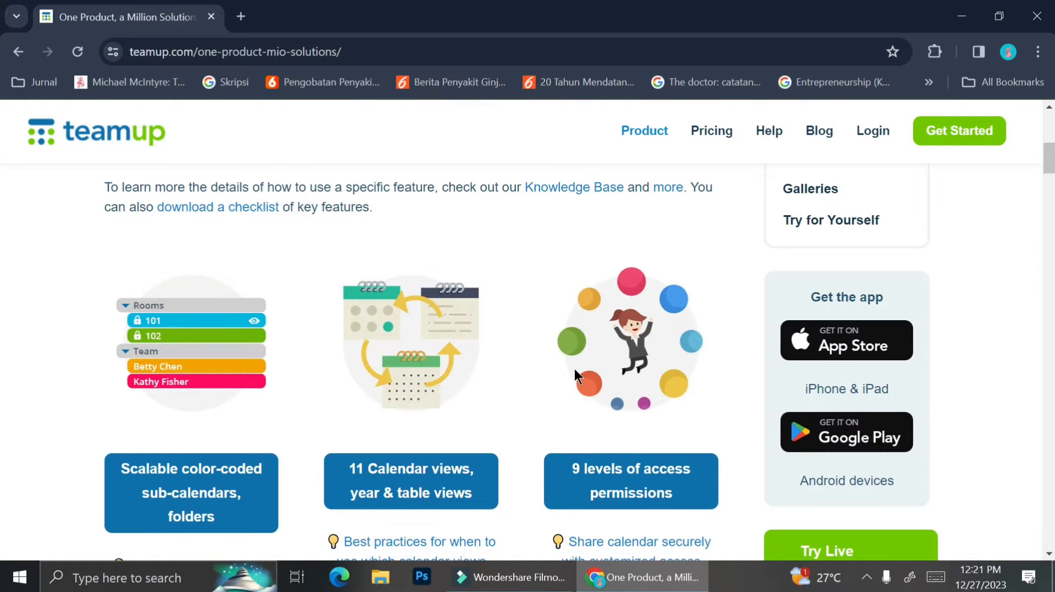
scroll(574, 368, down, 2)
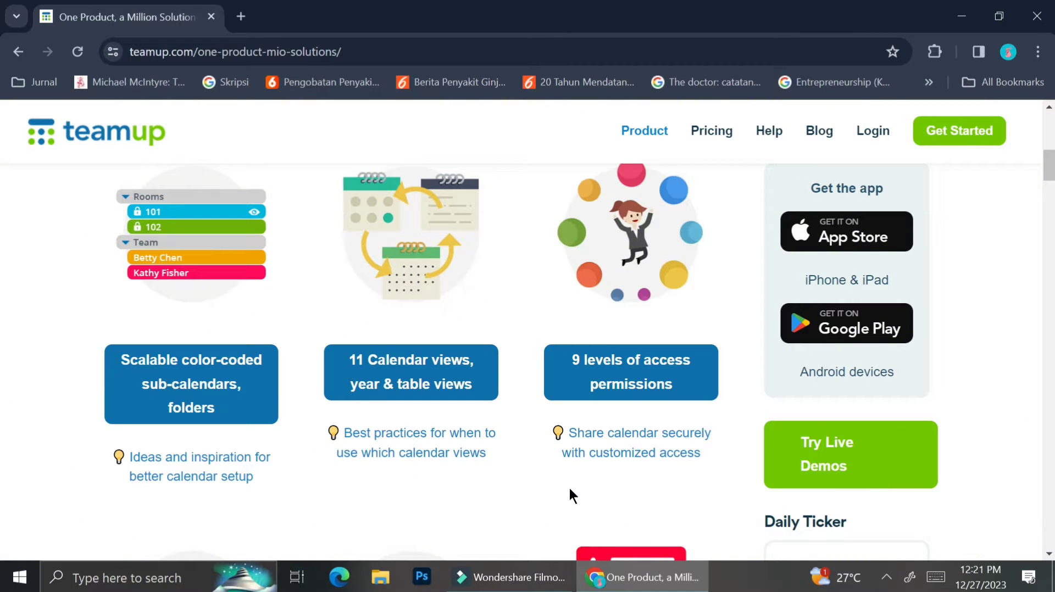
scroll(569, 491, down, 2)
scroll(570, 490, down, 2)
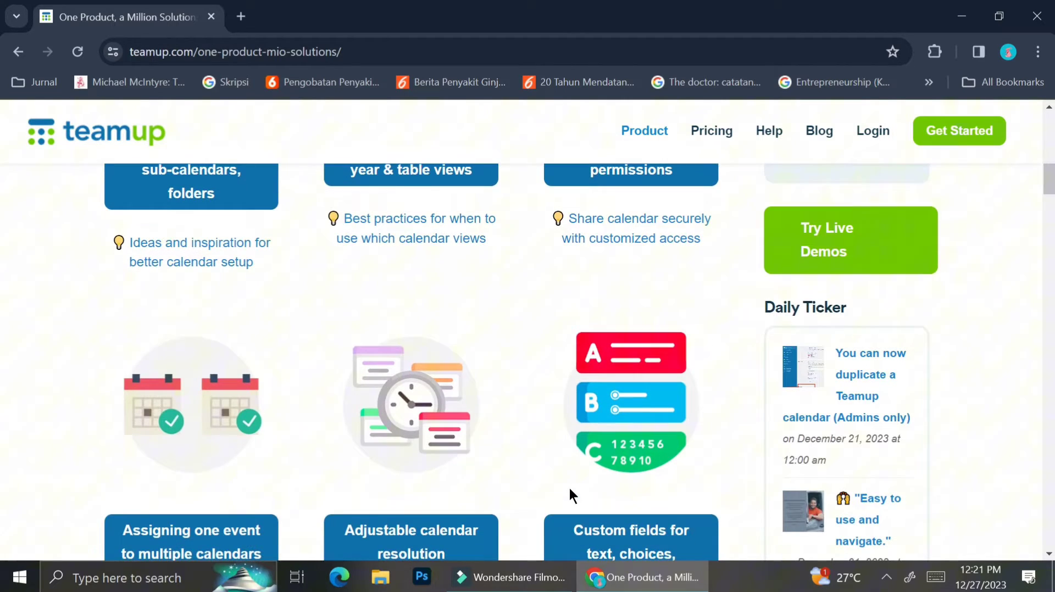
scroll(569, 488, down, 2)
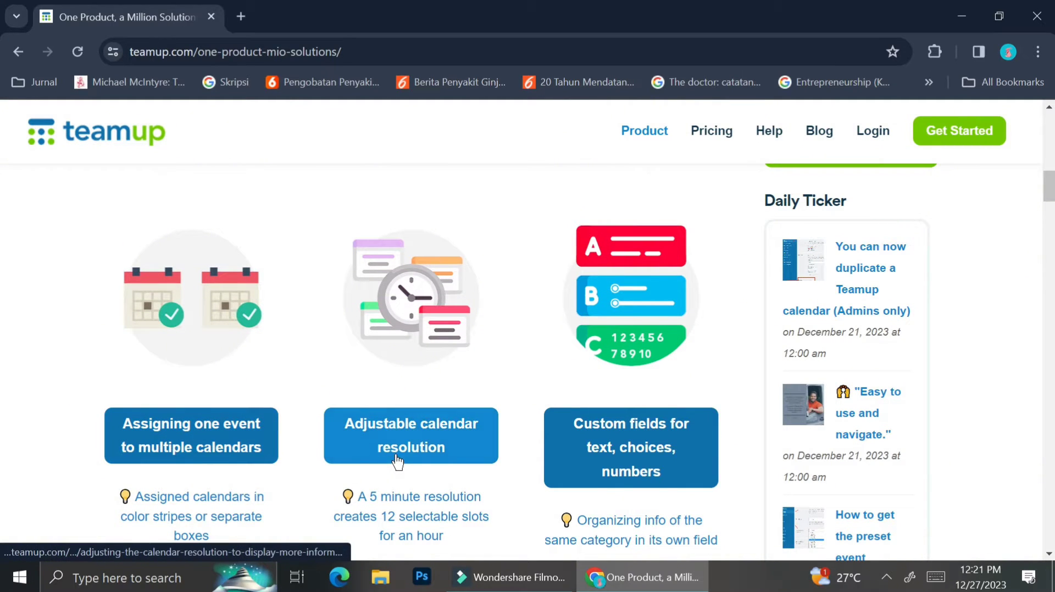
scroll(639, 428, down, 2)
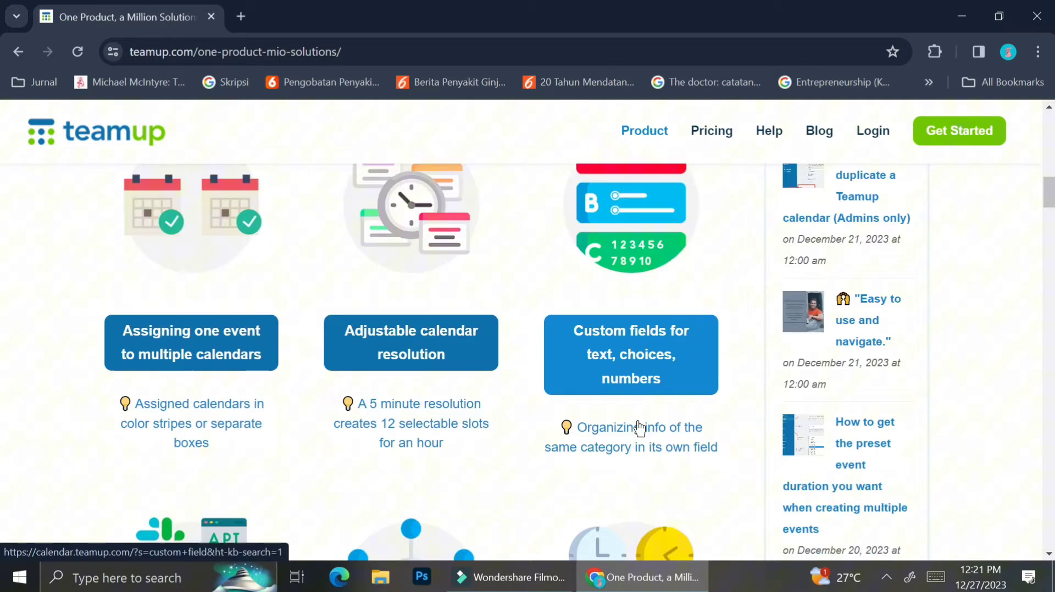
scroll(638, 427, down, 5)
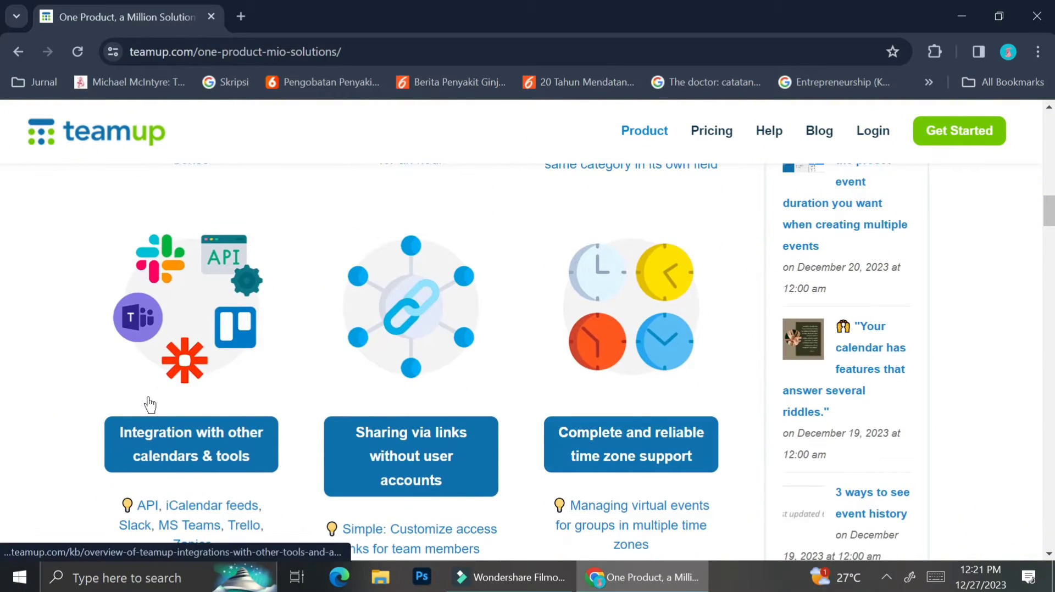
scroll(195, 449, down, 1)
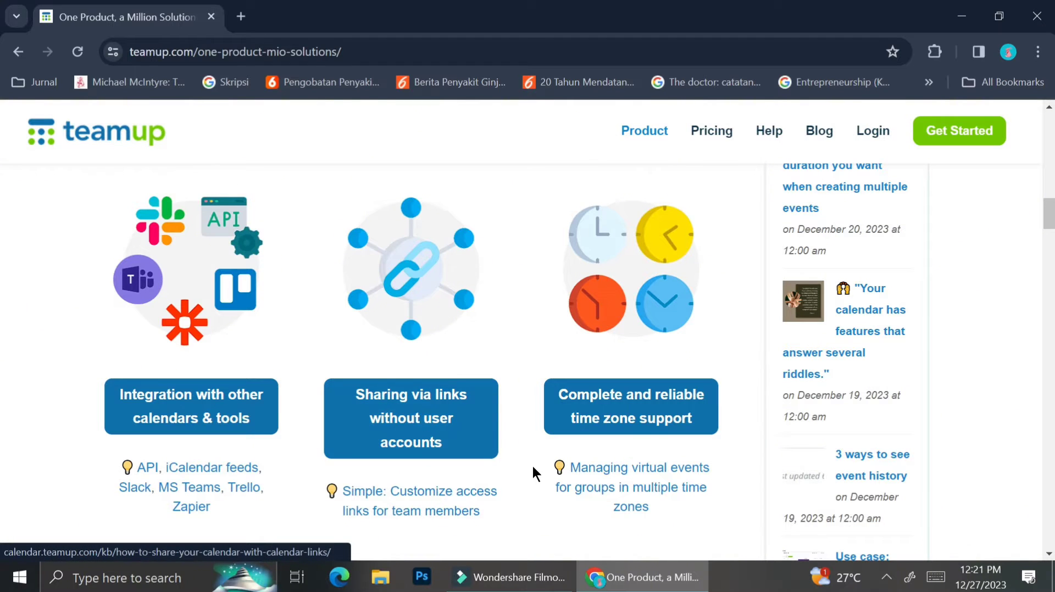
scroll(626, 423, down, 1)
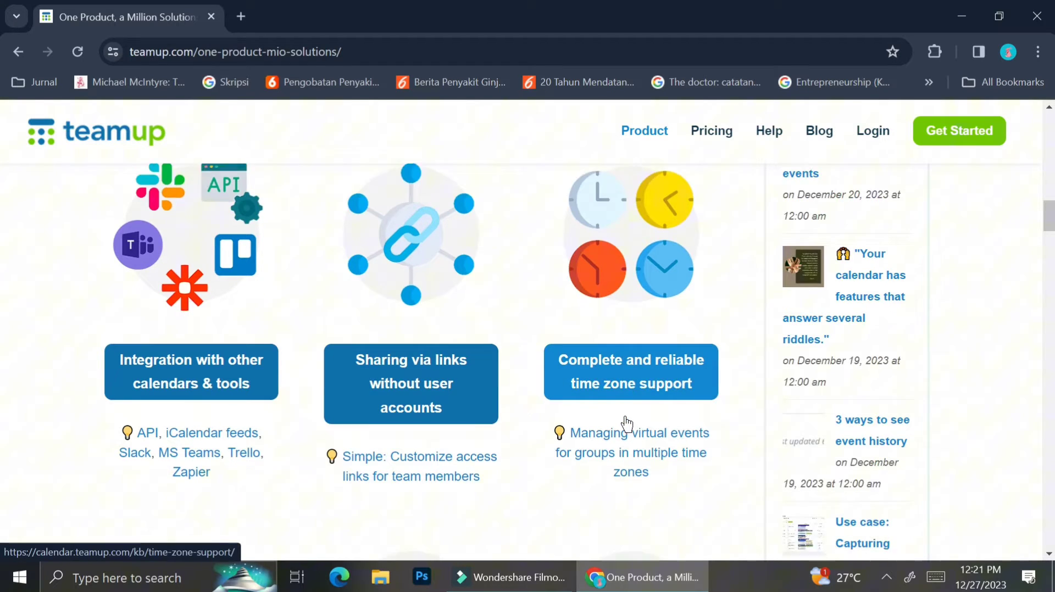
scroll(626, 424, down, 6)
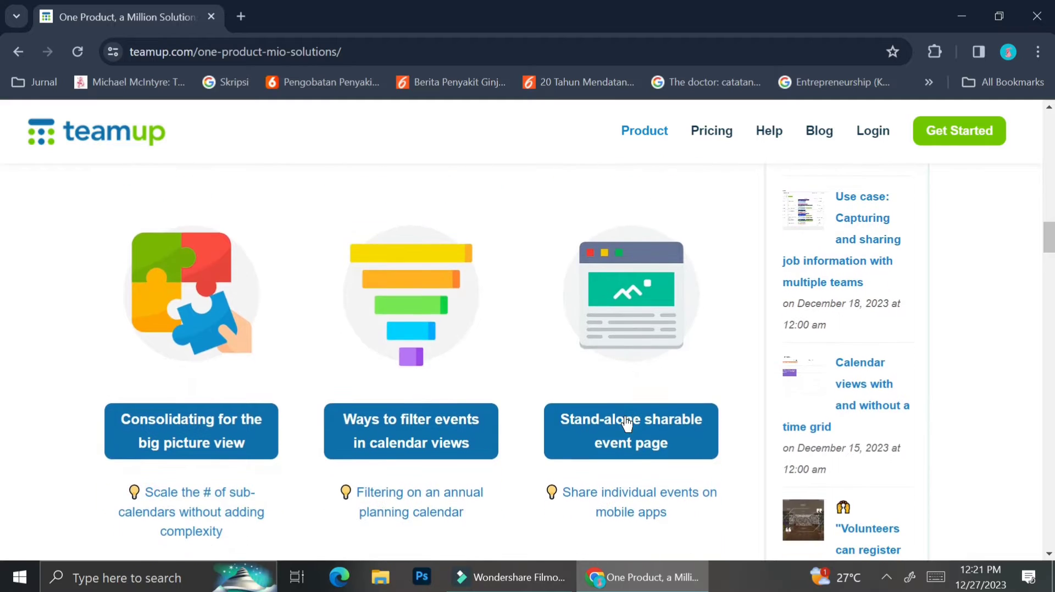
scroll(626, 423, down, 8)
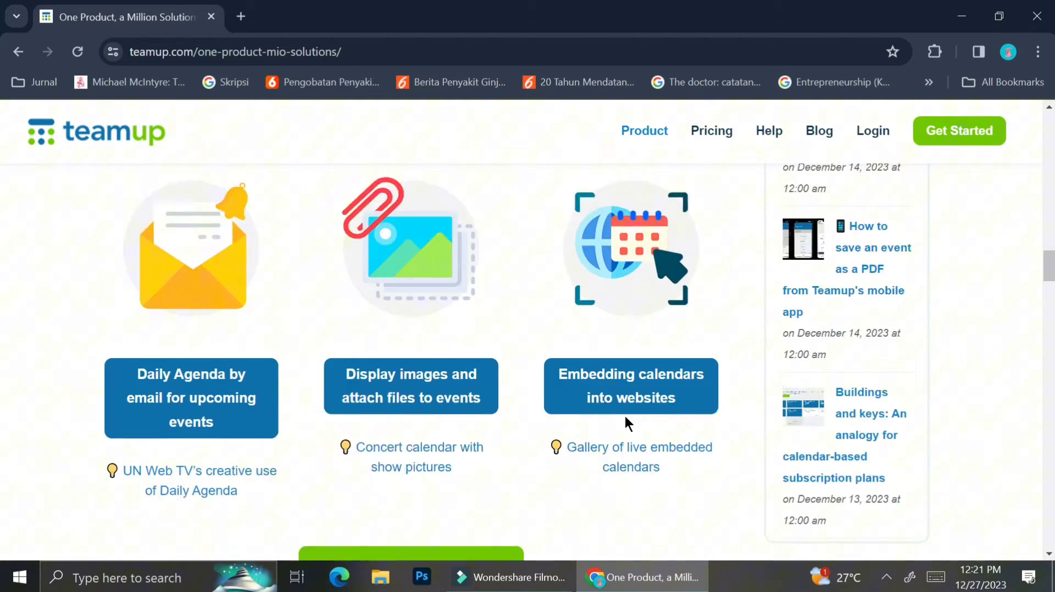
scroll(626, 423, down, 5)
key(Home)
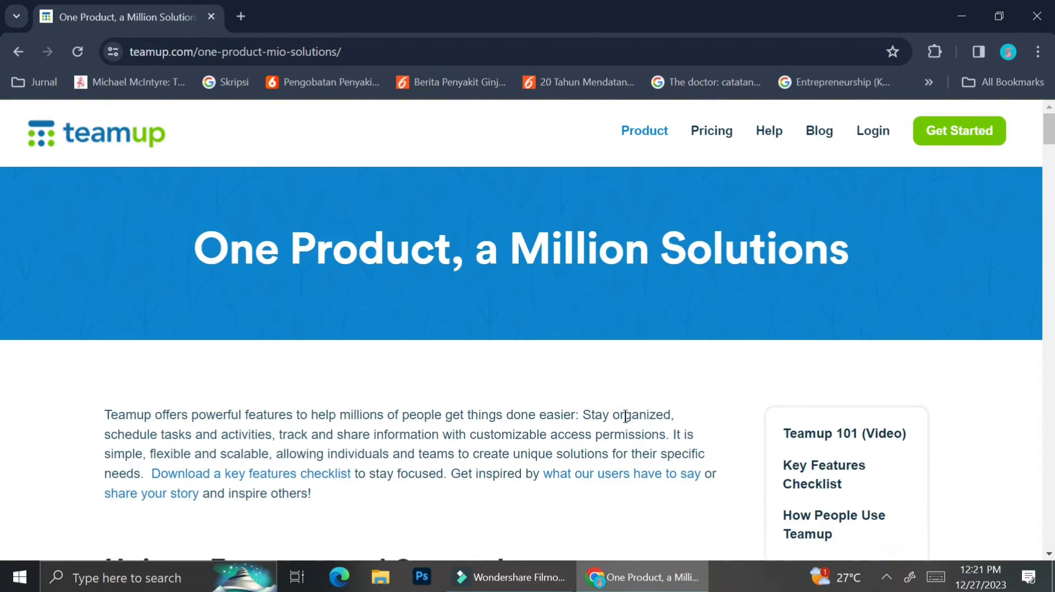
click(729, 132)
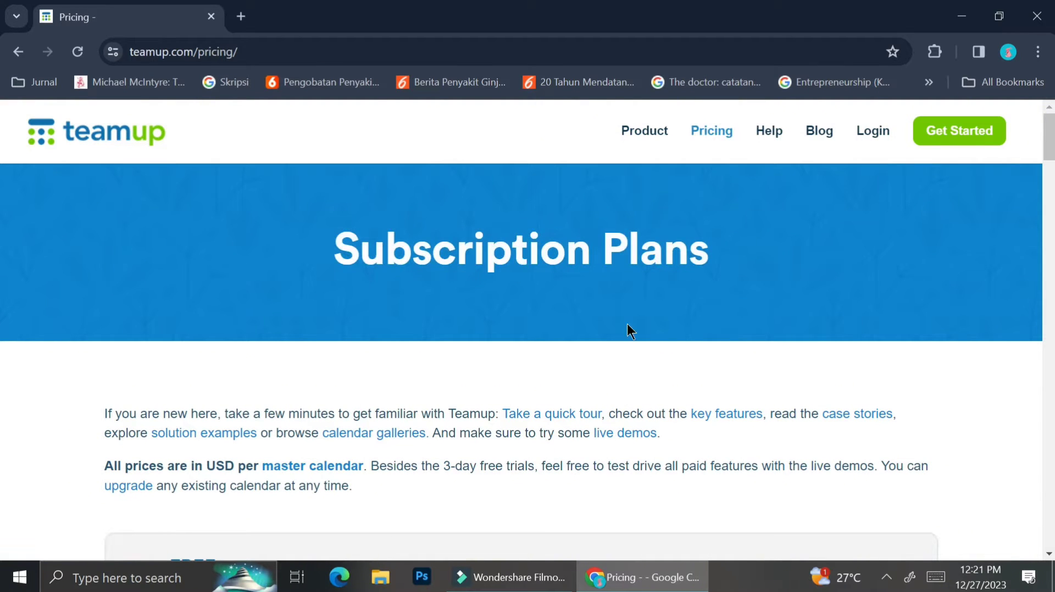
scroll(556, 407, down, 5)
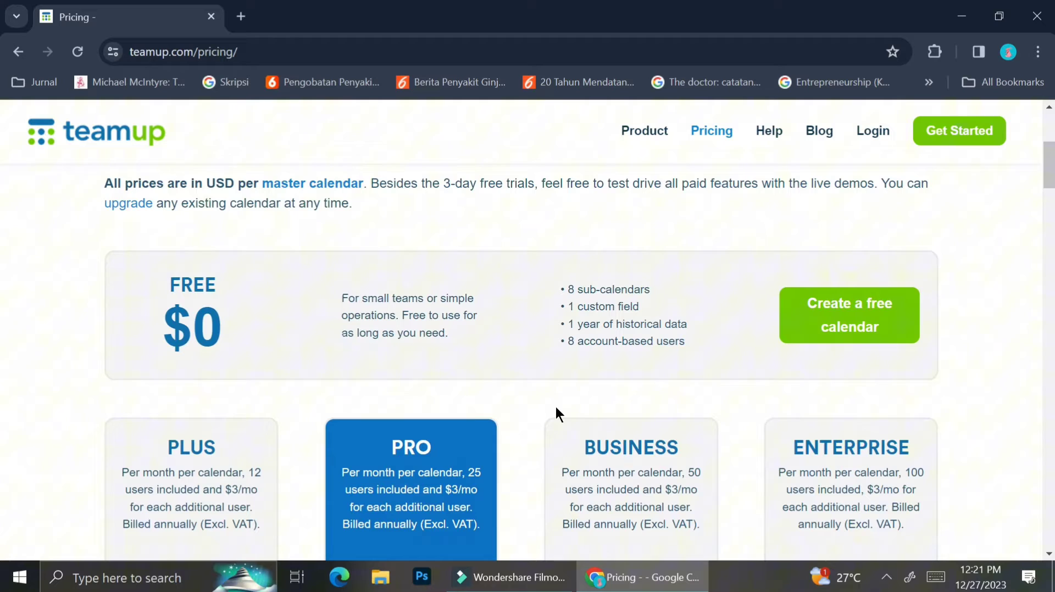
scroll(556, 408, down, 2)
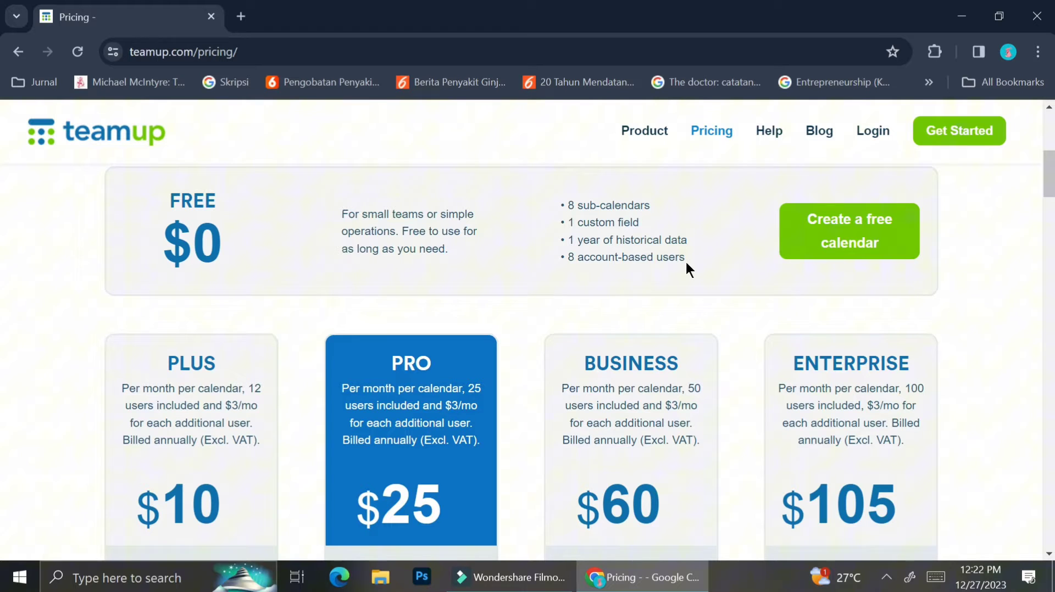
scroll(686, 264, down, 3)
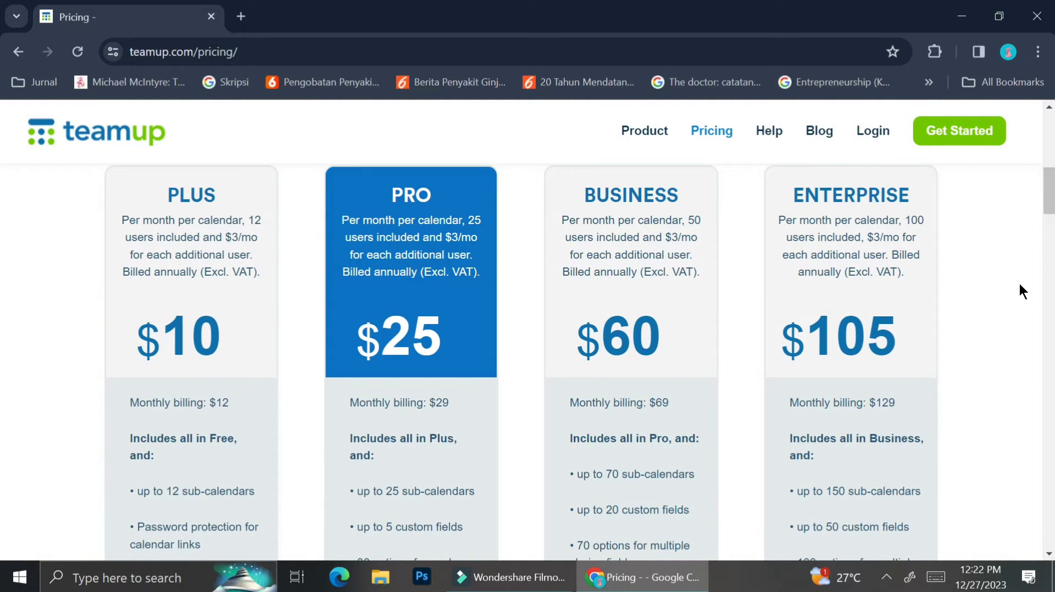
scroll(1019, 285, down, 3)
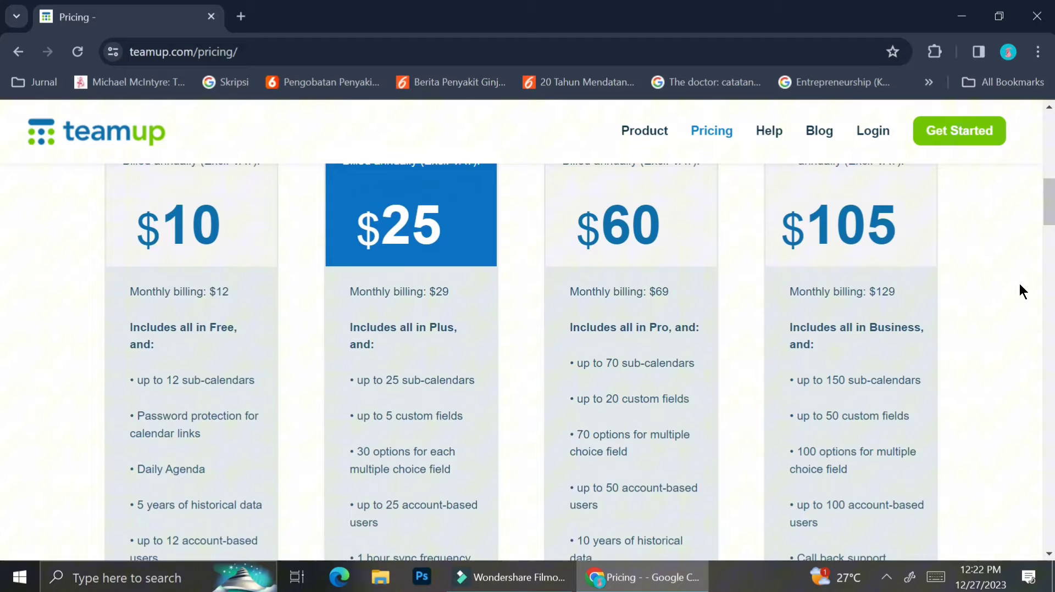
scroll(1019, 284, down, 2)
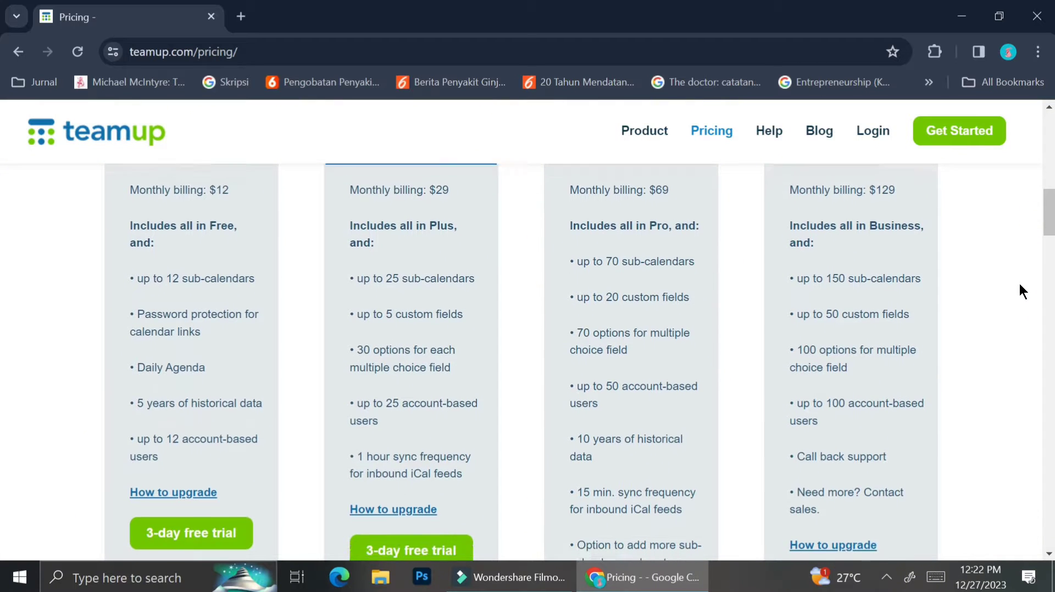
scroll(1020, 283, down, 2)
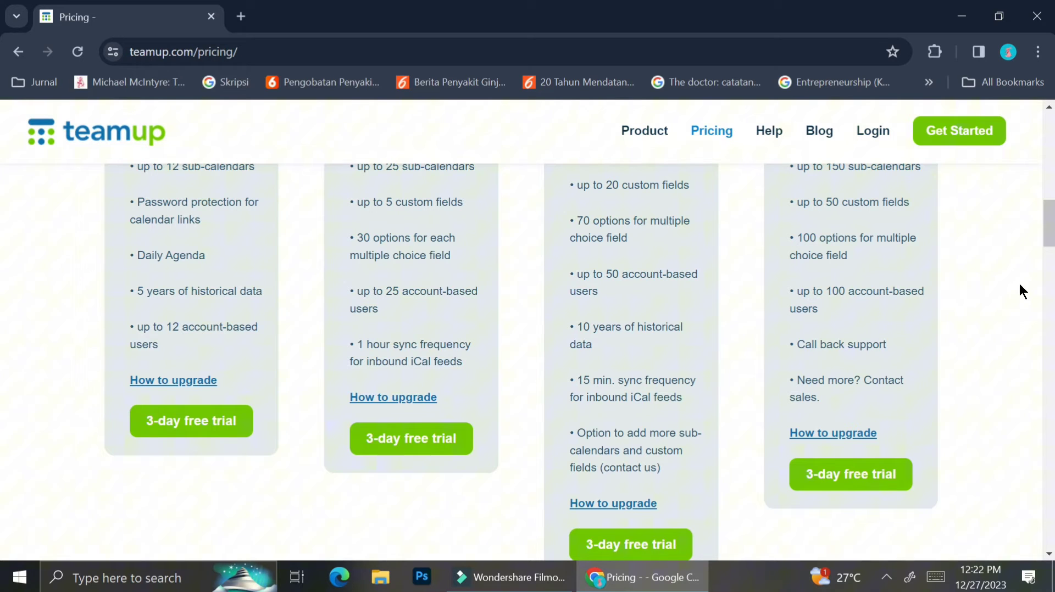
scroll(1020, 284, down, 2)
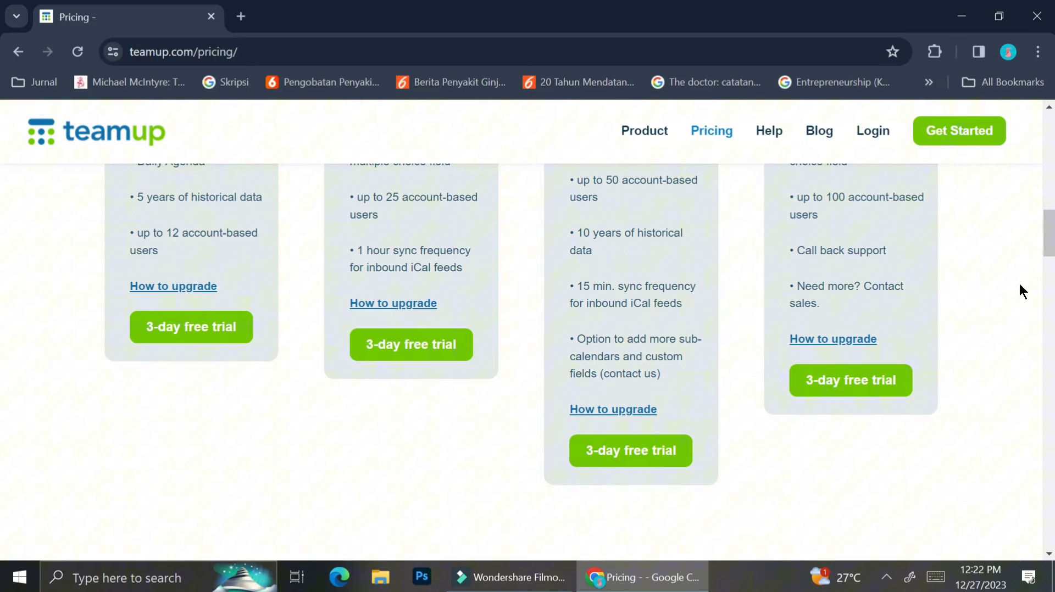
scroll(1019, 283, up, 2)
scroll(1019, 284, down, 1)
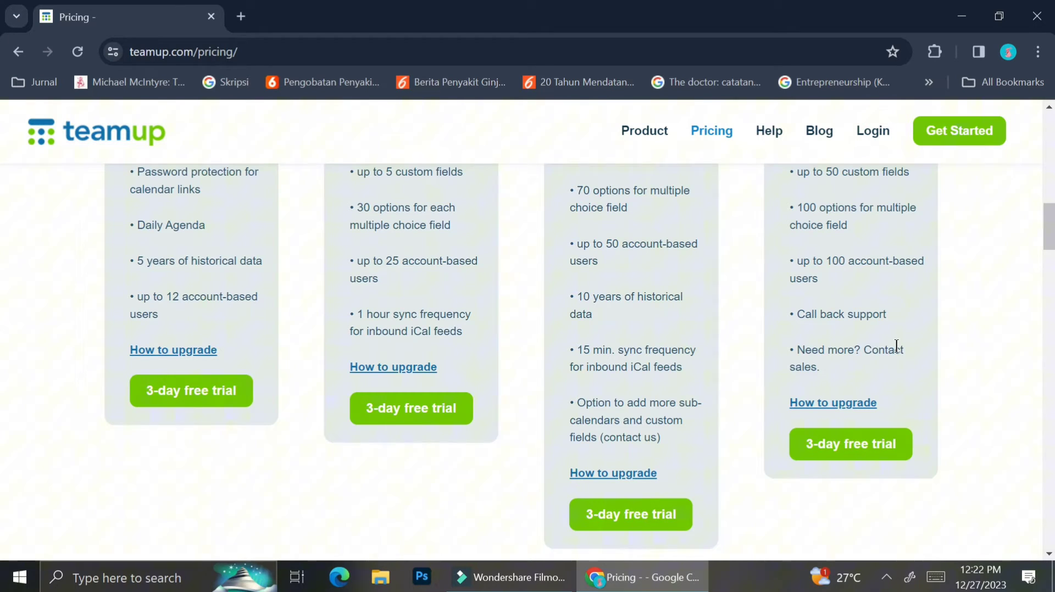
Step: Start a new calendar named 'Daily Schedule' and enter the account e-mail address
click(143, 471)
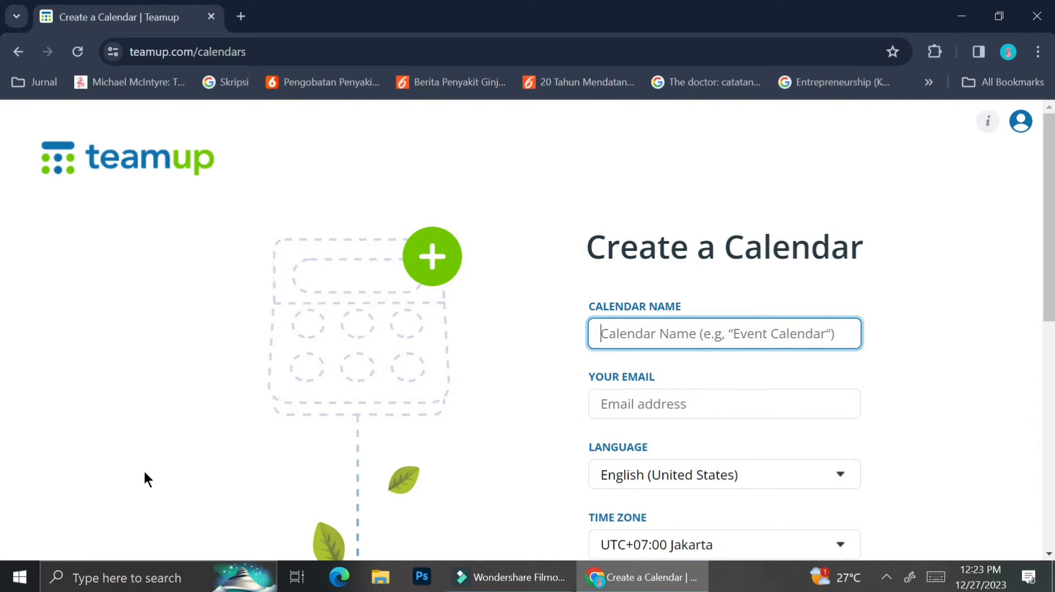
text(Daily Schedule)
click(646, 399)
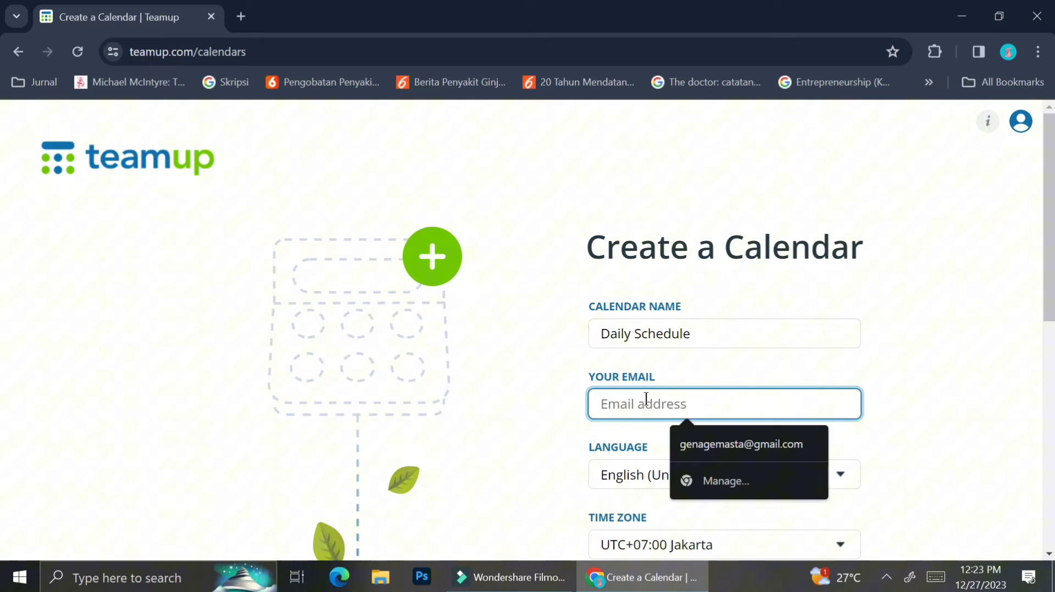
click(598, 401)
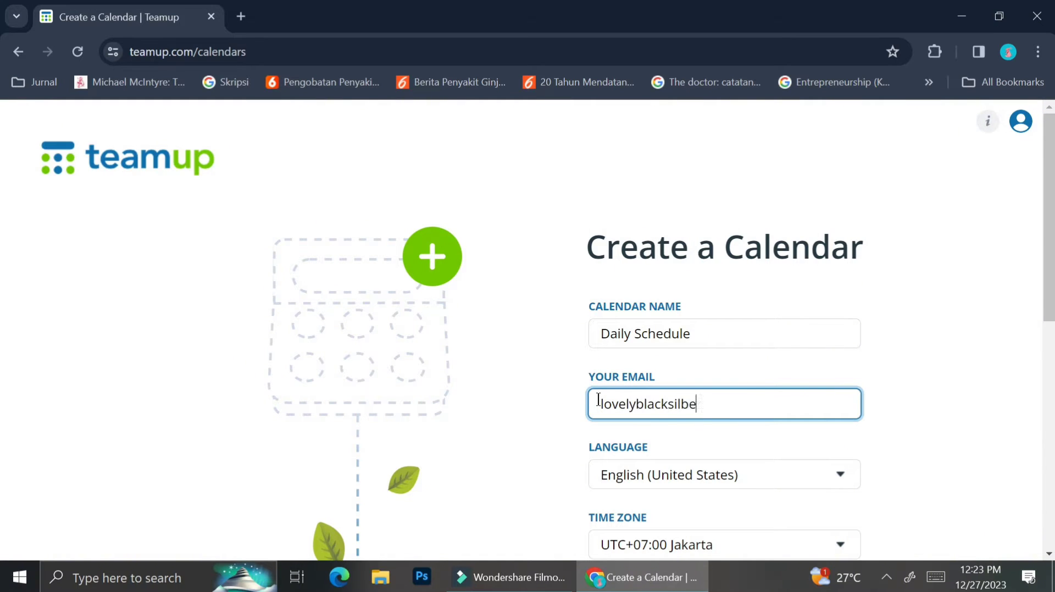
Step: Keep the calendar language as English (United States)
scroll(689, 381, down, 2)
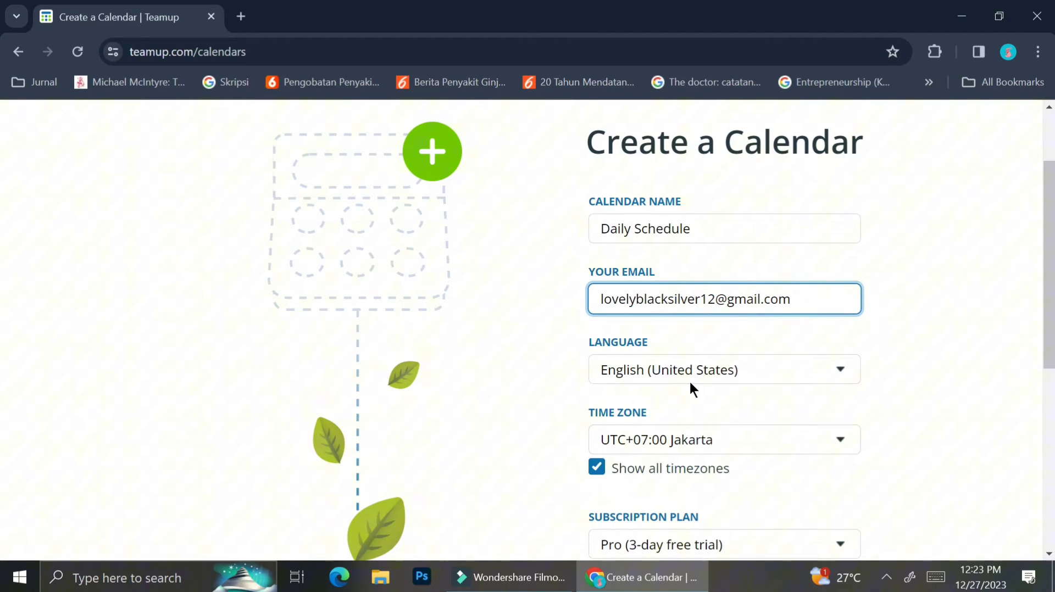
click(706, 363)
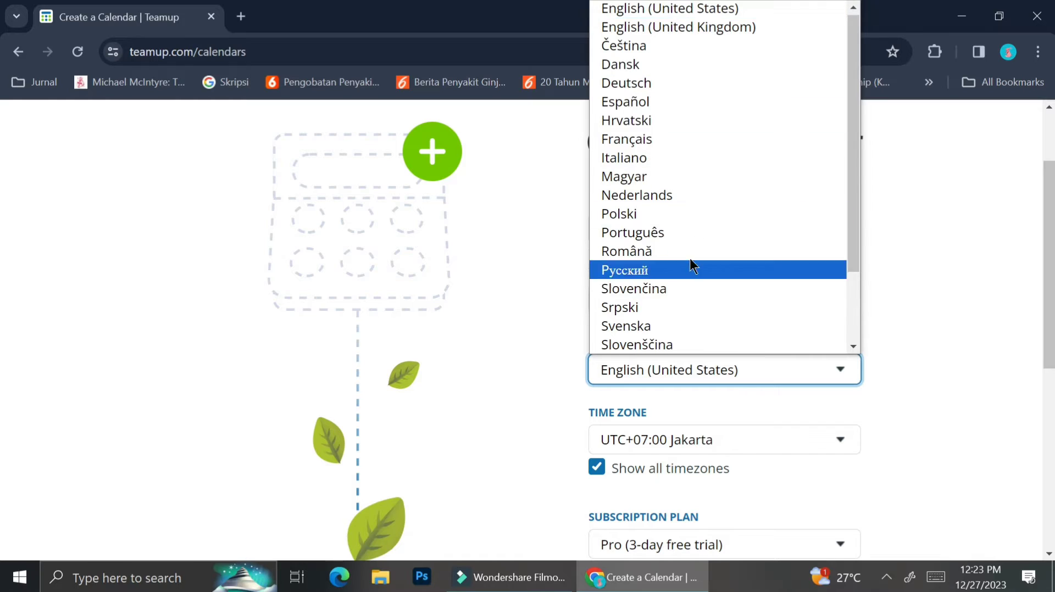
scroll(757, 287, down, 3)
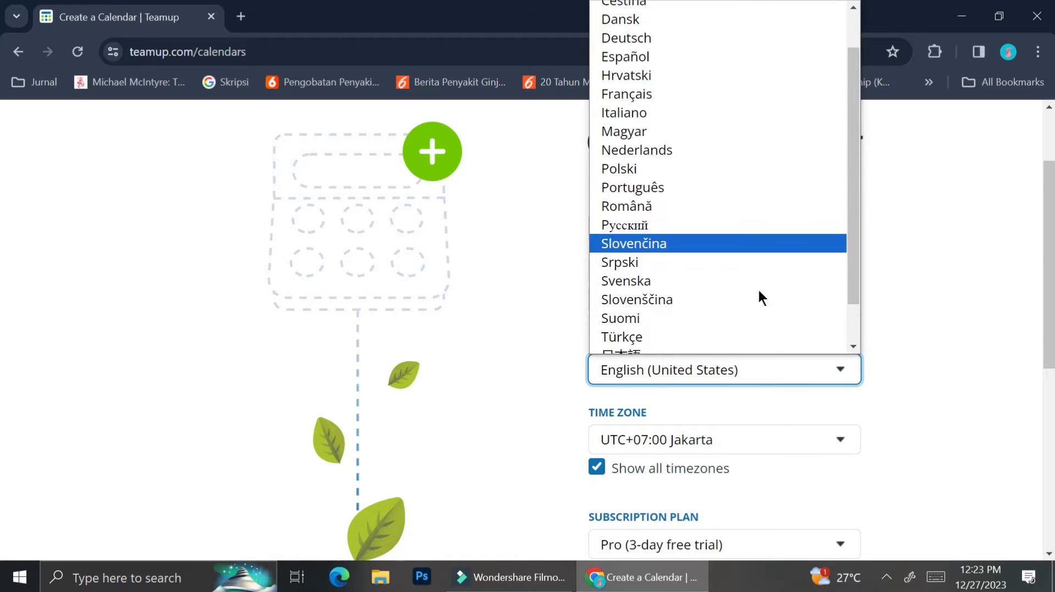
click(950, 349)
Step: Set the calendar time zone to UTC+07:00 Jakarta
scroll(770, 427, down, 3)
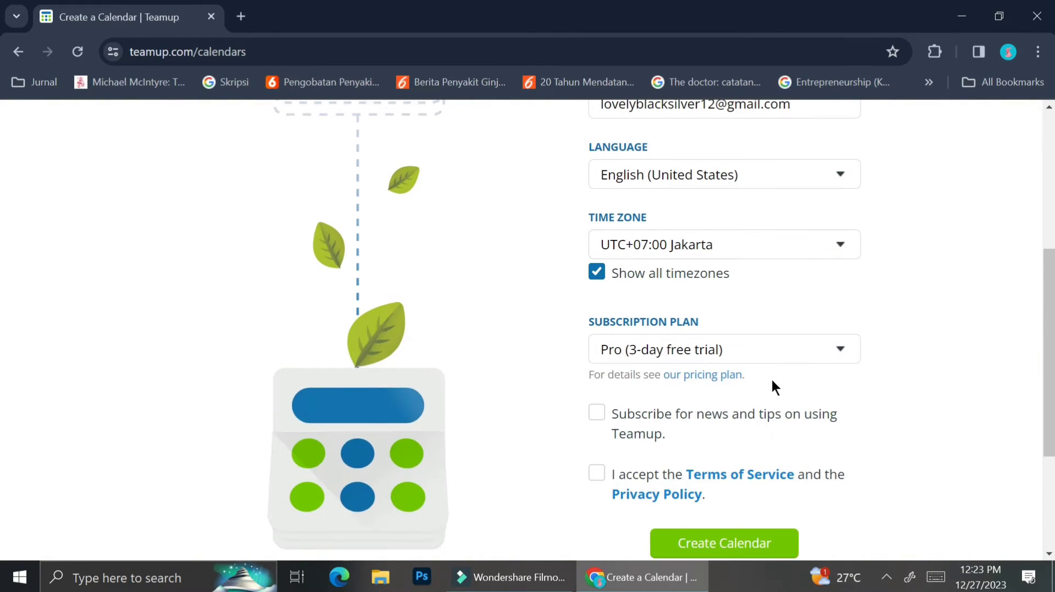
click(779, 244)
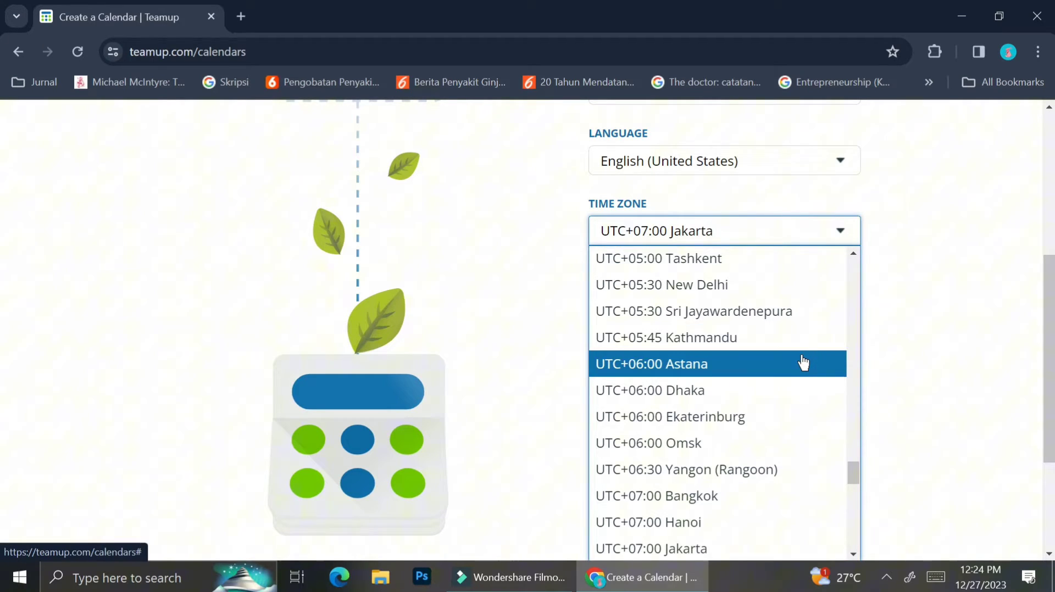
scroll(802, 362, up, 10)
scroll(803, 363, down, 14)
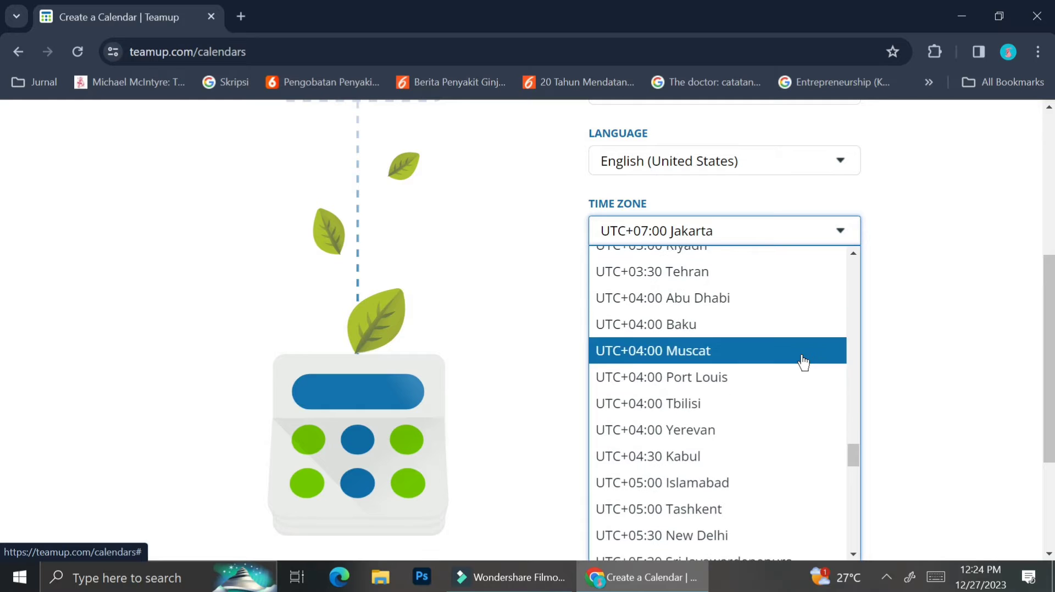
scroll(803, 362, down, 5)
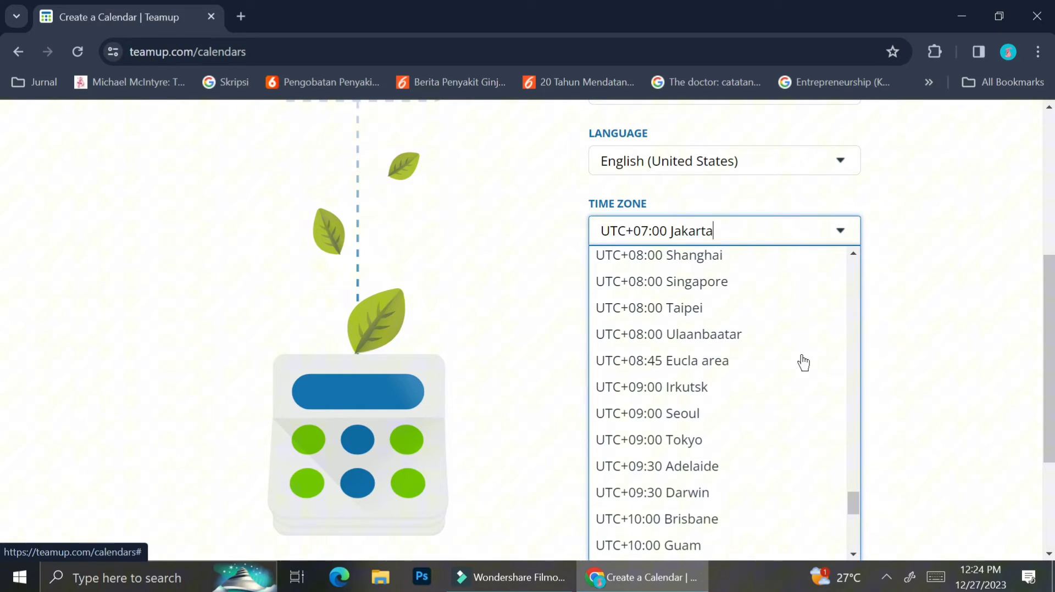
click(957, 311)
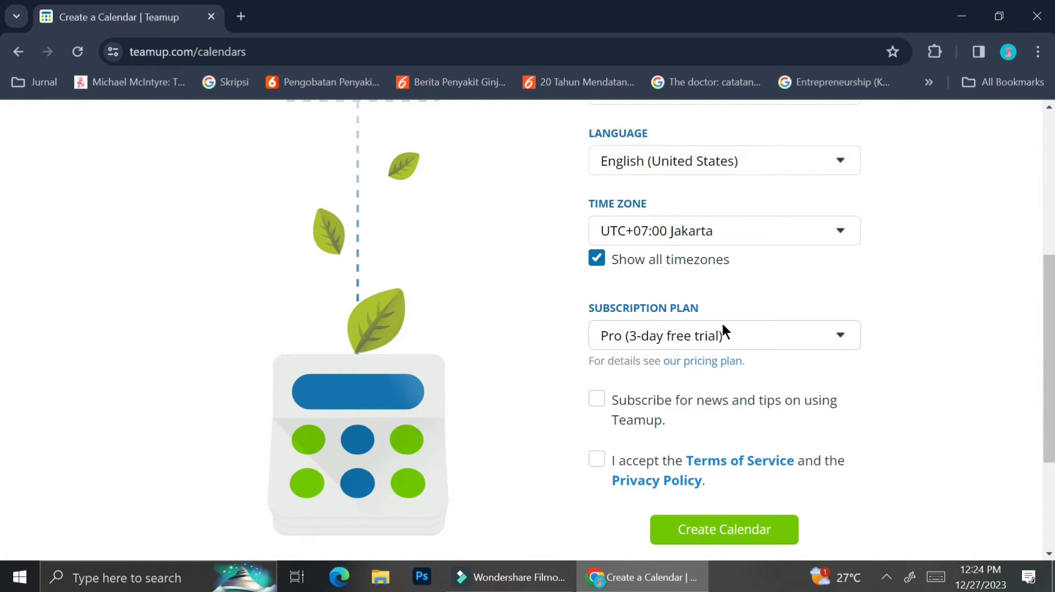
Step: Switch the plan from the Pro trial to Basic (free) and tick the Terms of Service acceptance
click(730, 335)
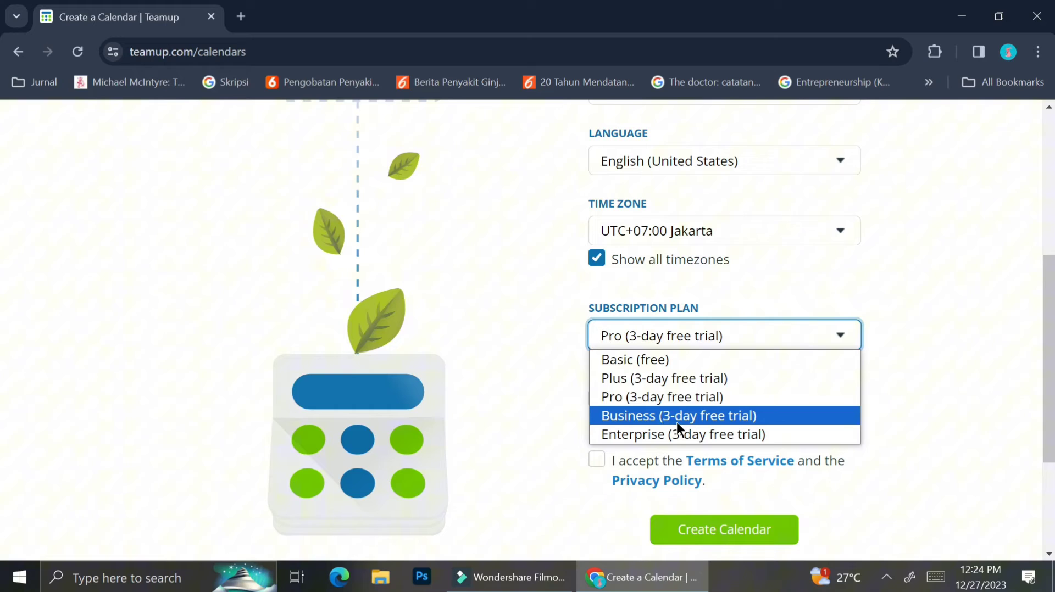
click(654, 360)
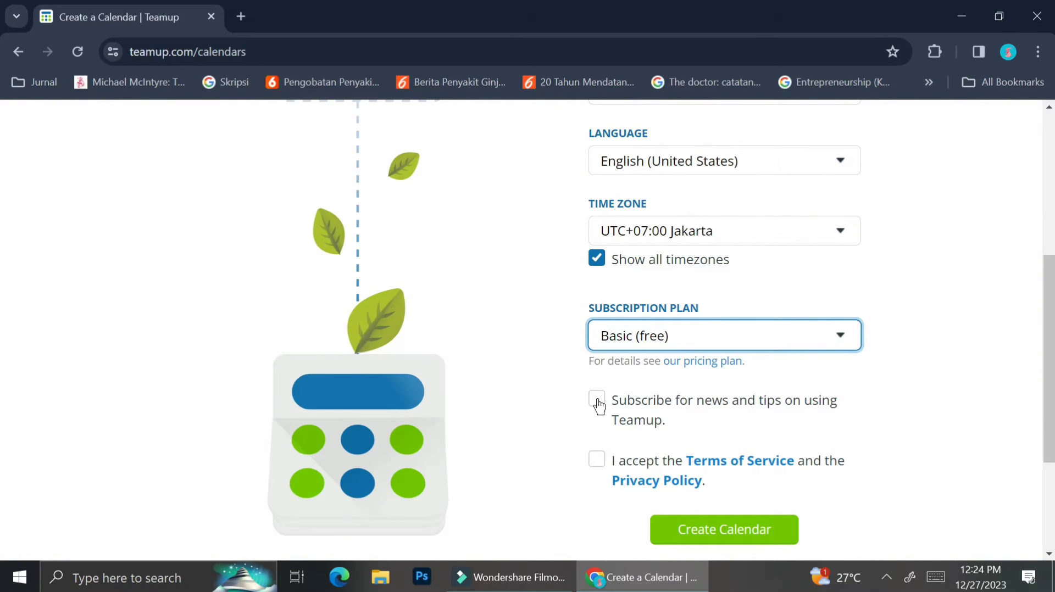
click(596, 460)
scroll(738, 427, down, 1)
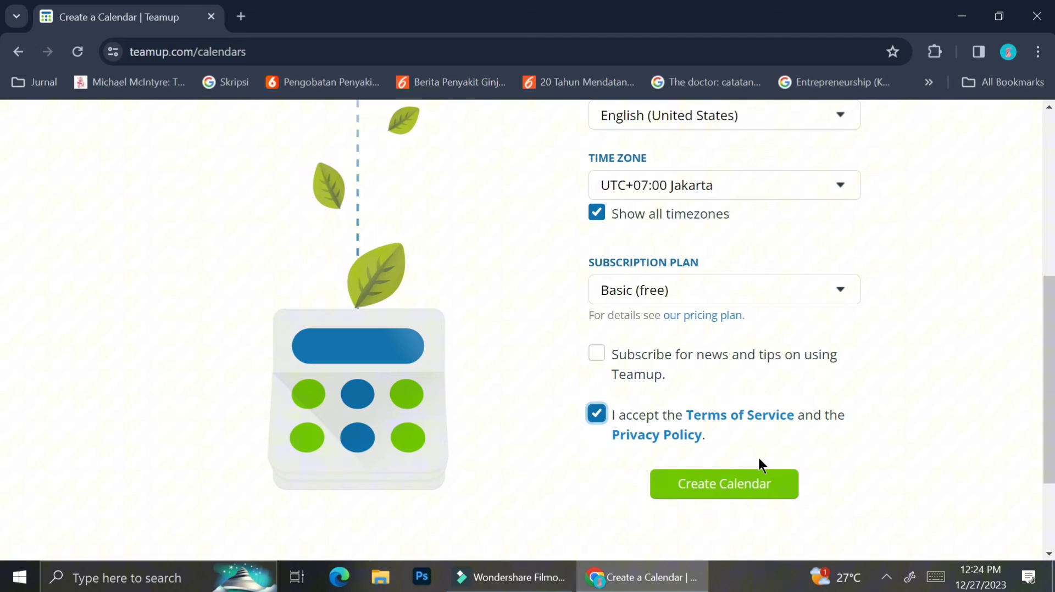
Step: Create the Daily Schedule calendar and scroll down the invitation page
click(749, 485)
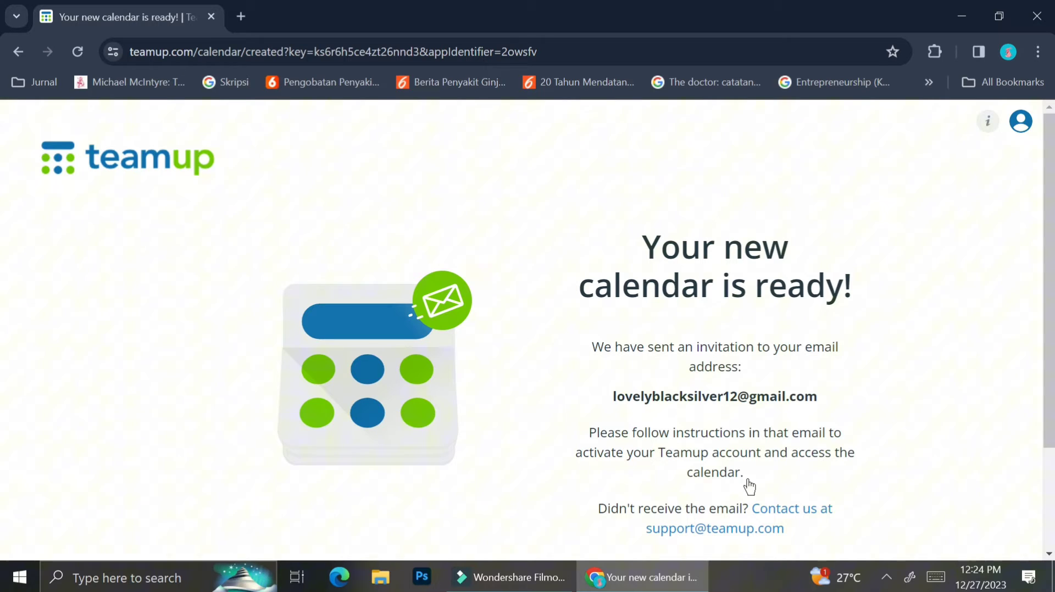
scroll(750, 487, down, 1)
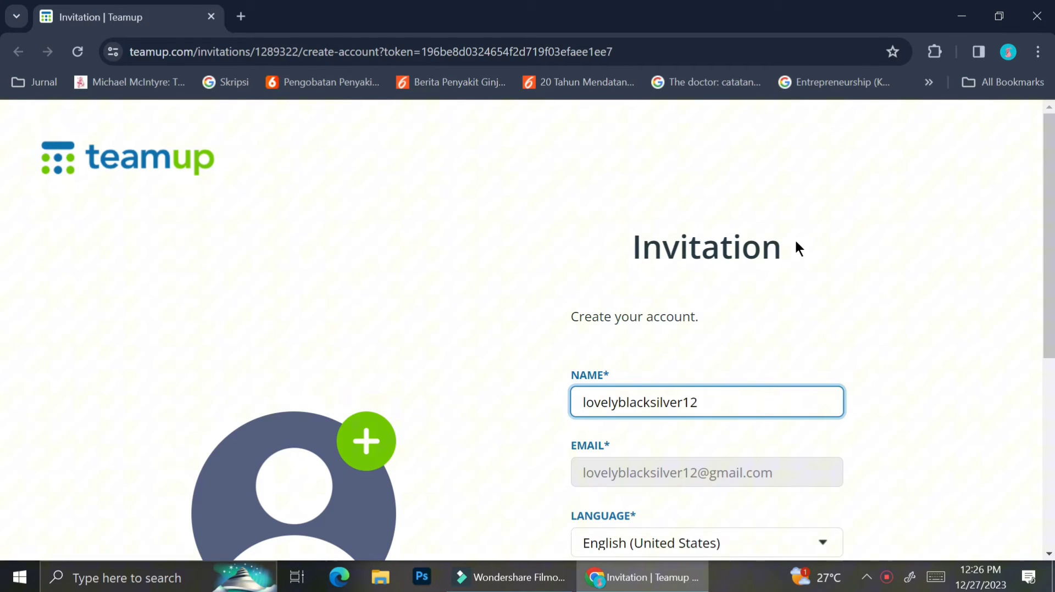
scroll(860, 352, down, 2)
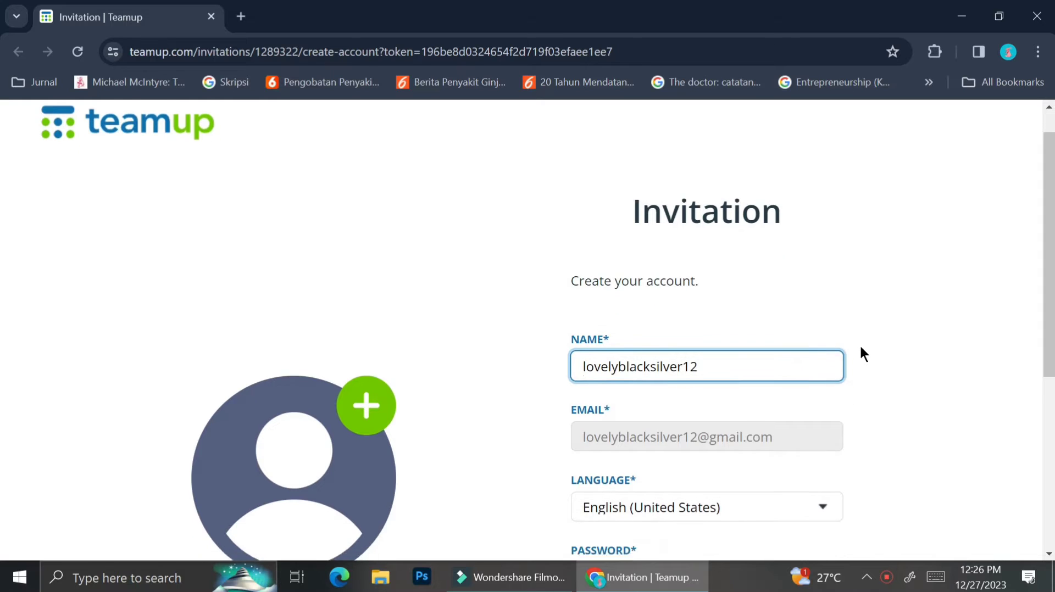
scroll(860, 348, down, 2)
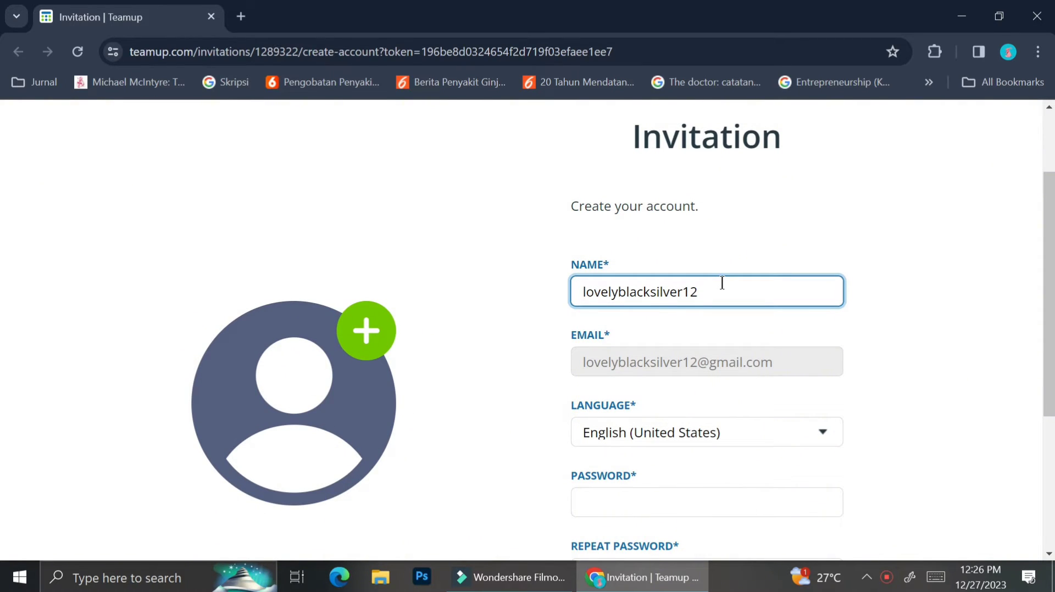
scroll(715, 291, down, 2)
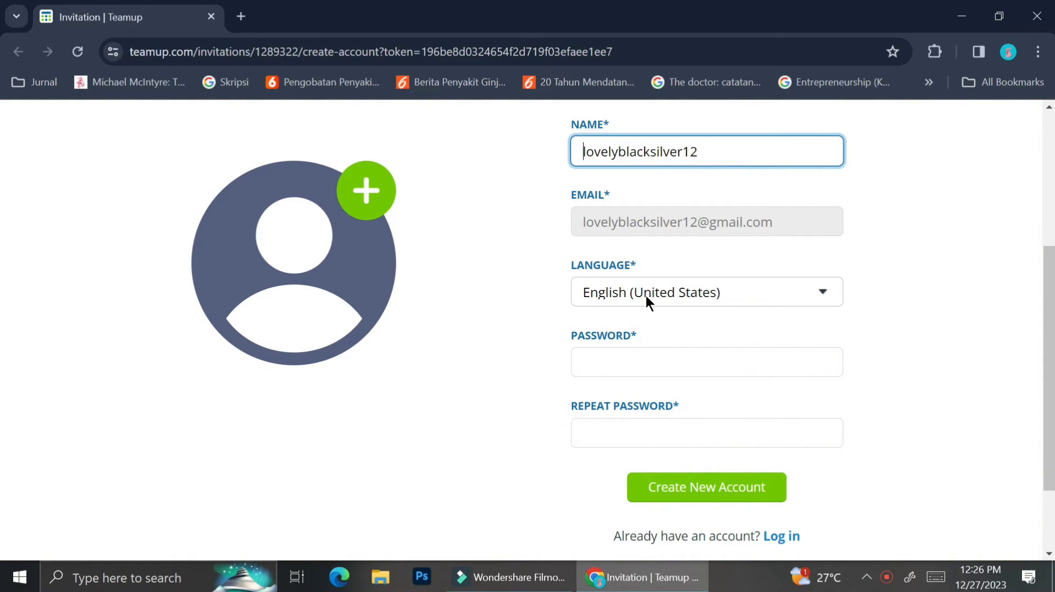
Step: Enter and repeat the account password, submit the new account, and dismiss Chrome's save-password prompt
click(640, 356)
text(•••••••••••••••)
key(Tab)
text(•••••••••••••••)
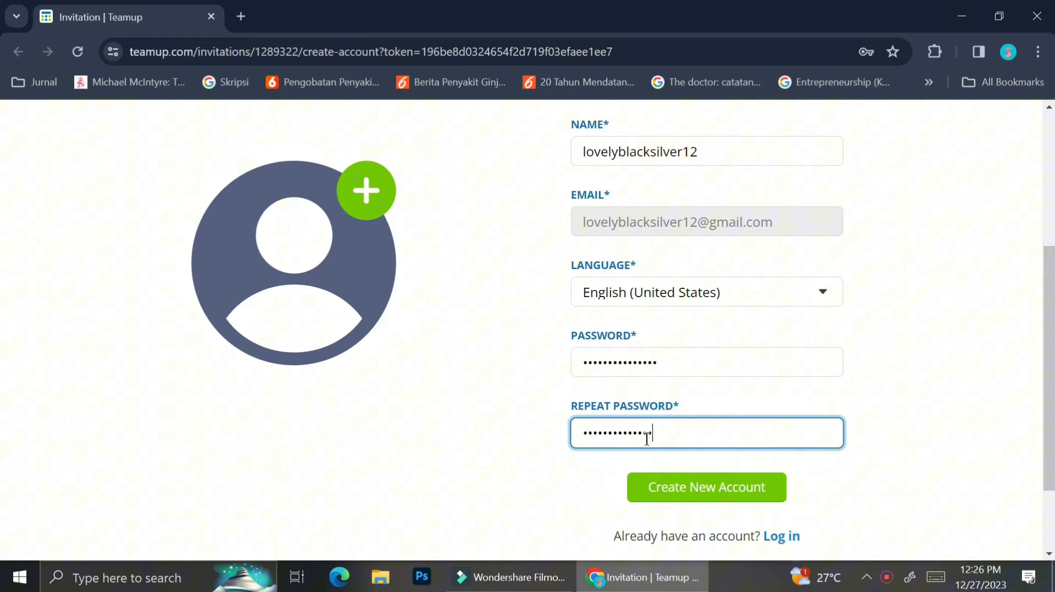
key(Return)
click(885, 92)
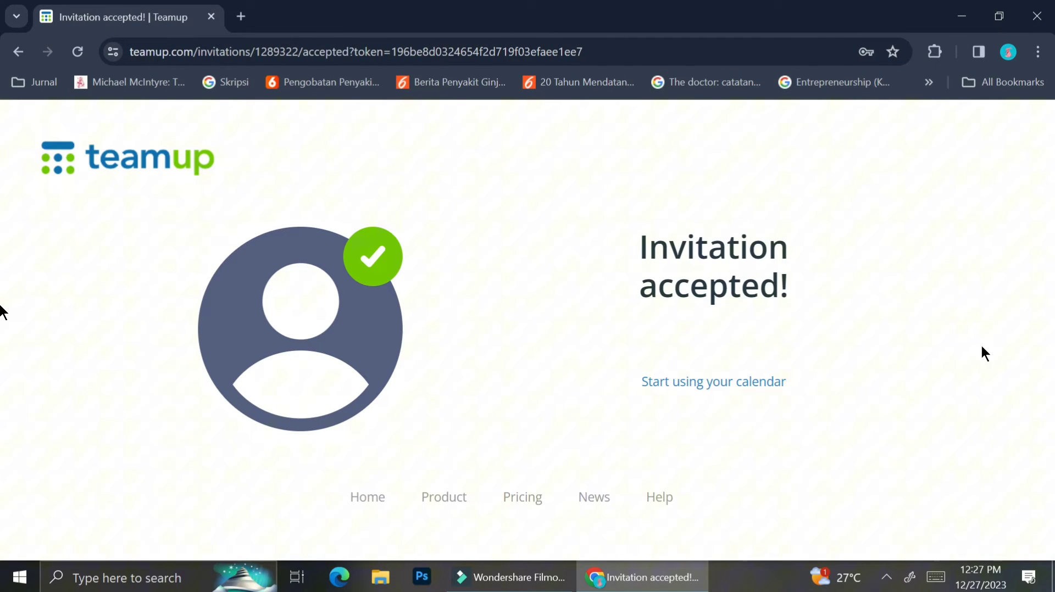
Step: Follow the 'Start using your calendar' link to open the Daily Schedule week view
click(767, 382)
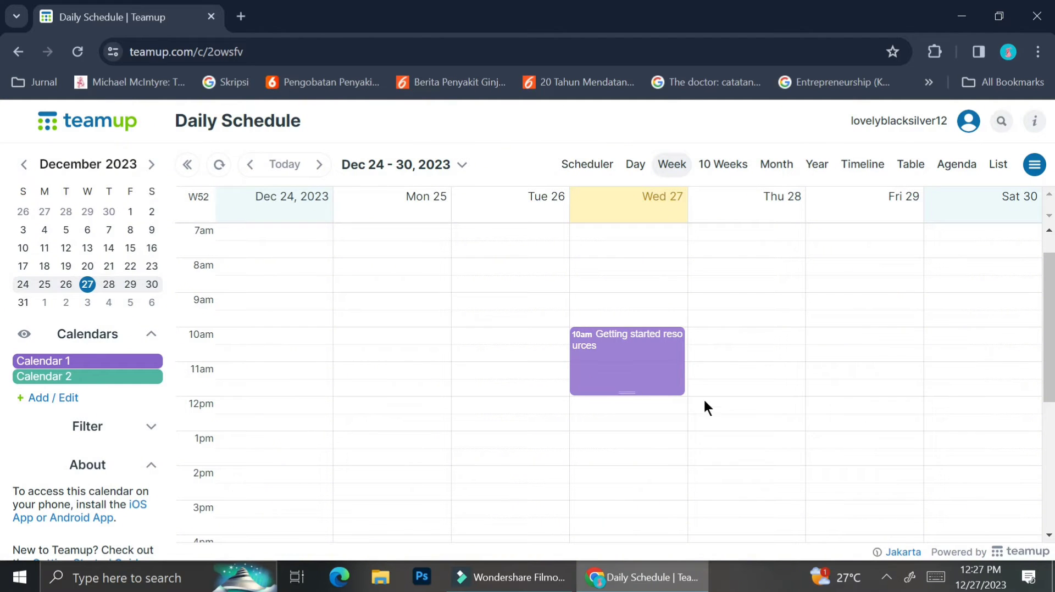
click(587, 165)
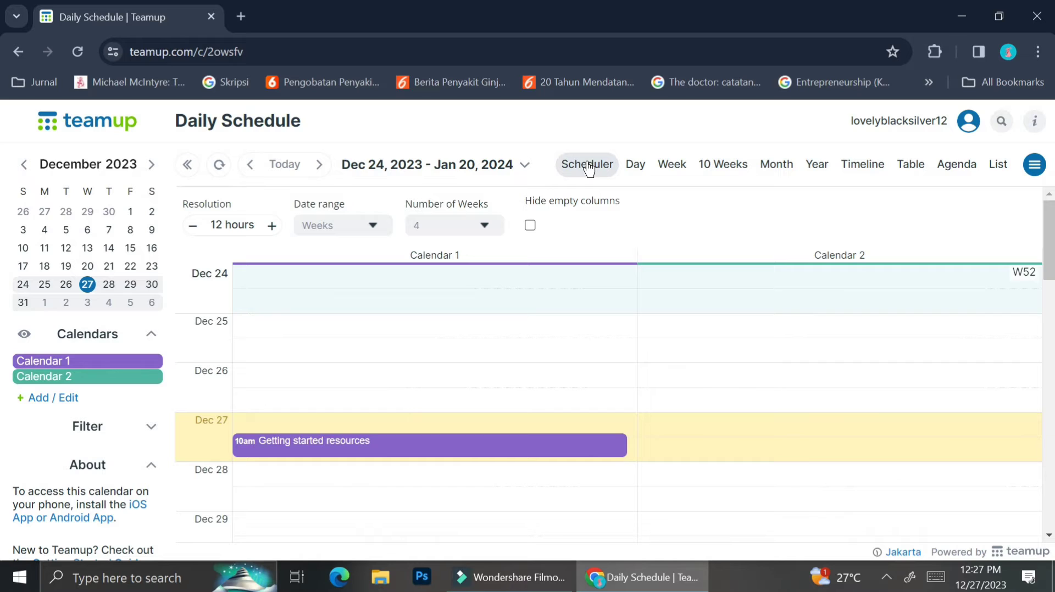
click(627, 174)
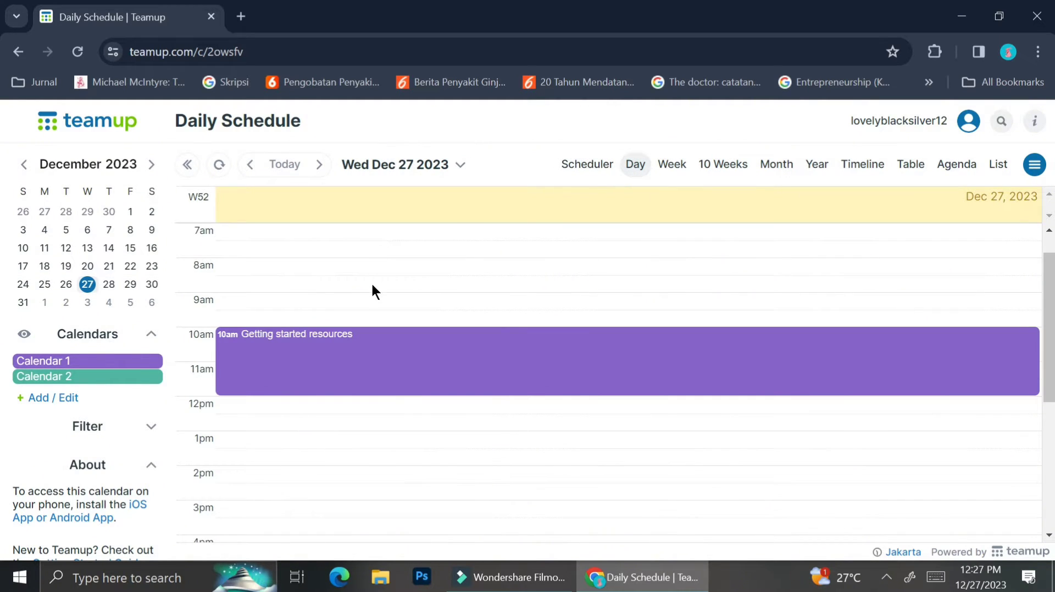
scroll(372, 285, up, 1)
scroll(372, 285, down, 5)
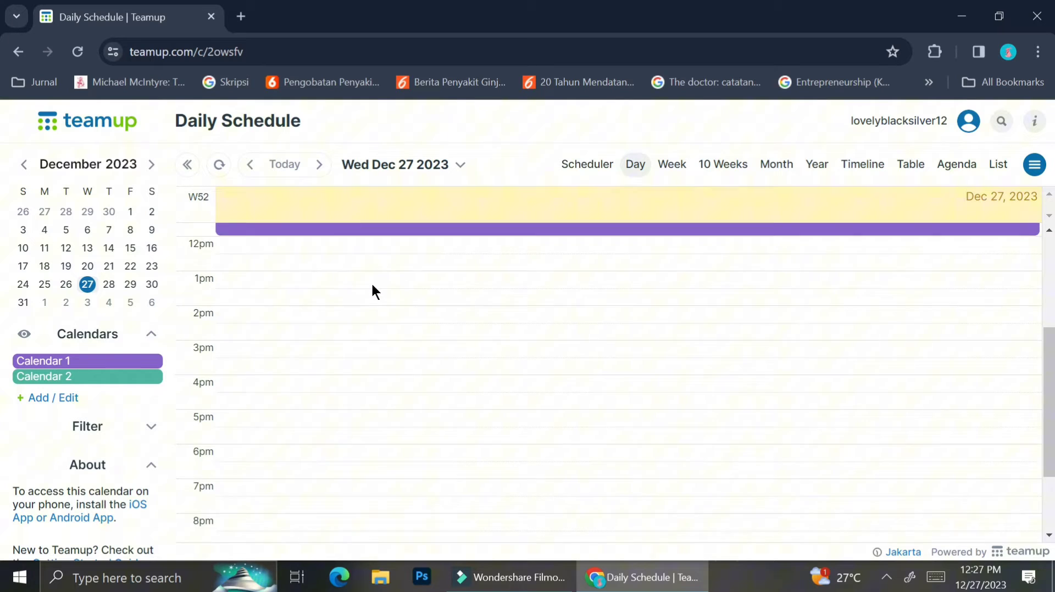
scroll(371, 282, up, 9)
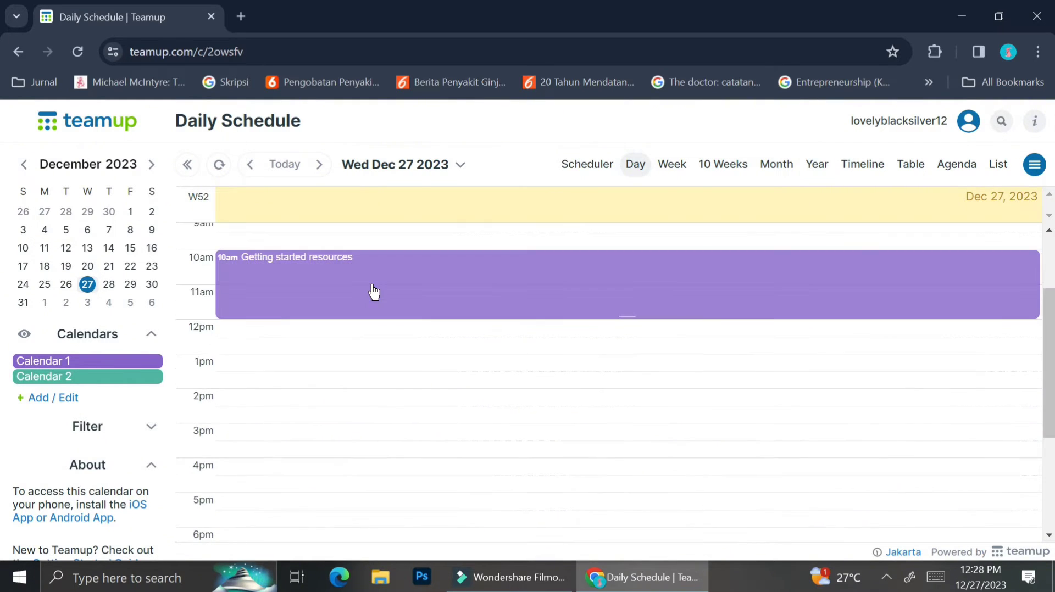
mouse_move(361, 380)
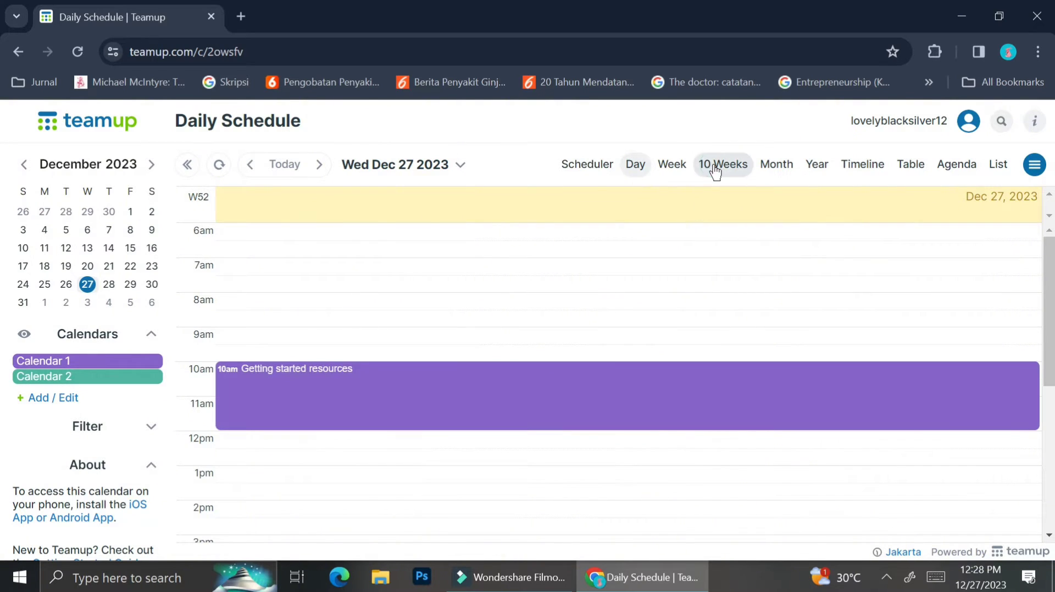
click(716, 166)
click(789, 168)
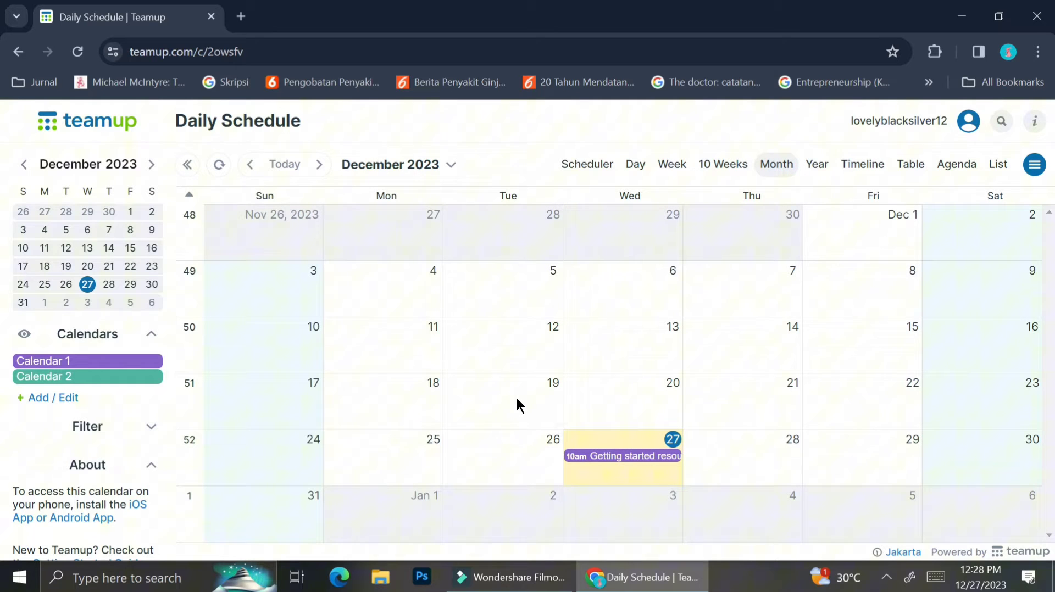
click(822, 164)
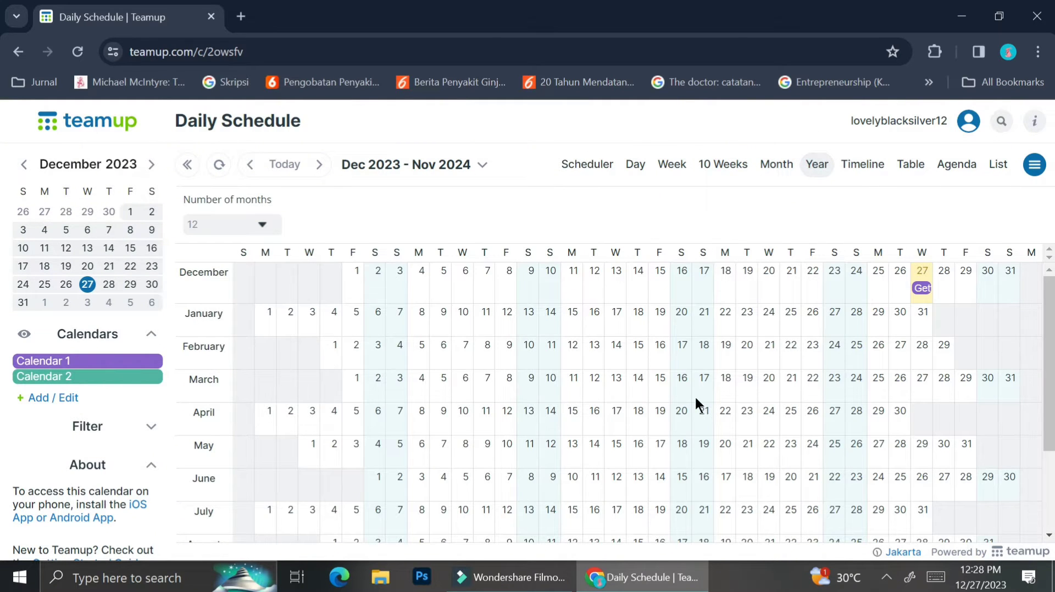
scroll(694, 396, down, 2)
scroll(695, 400, up, 2)
click(876, 163)
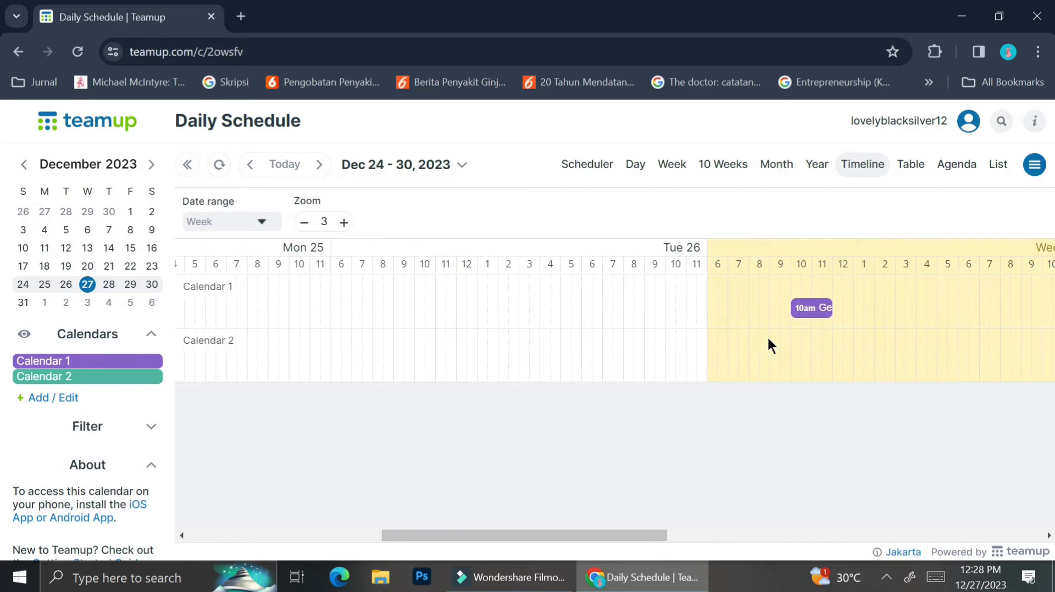
click(671, 165)
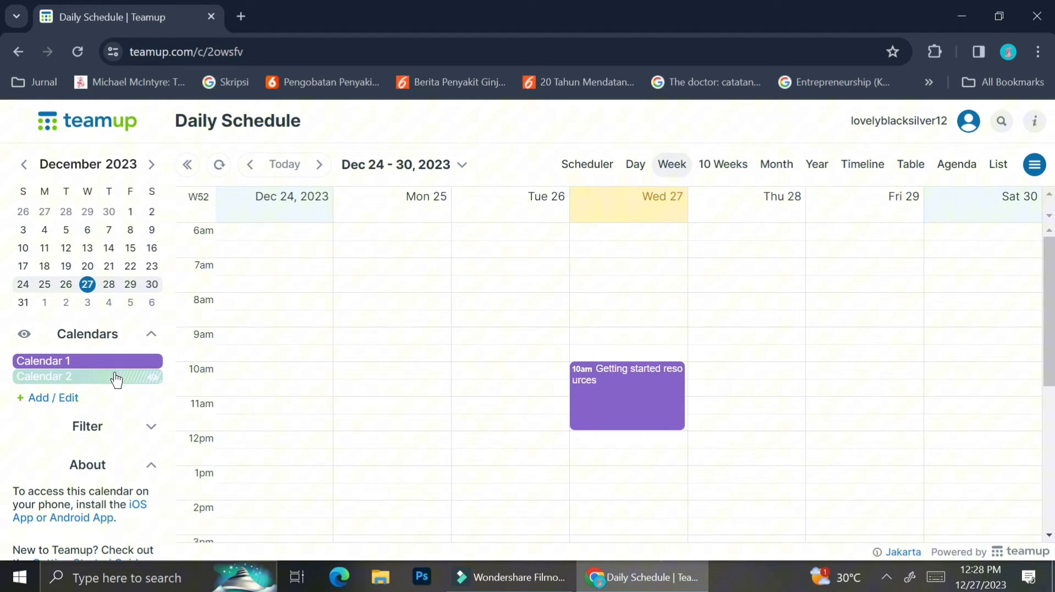
click(153, 361)
click(153, 379)
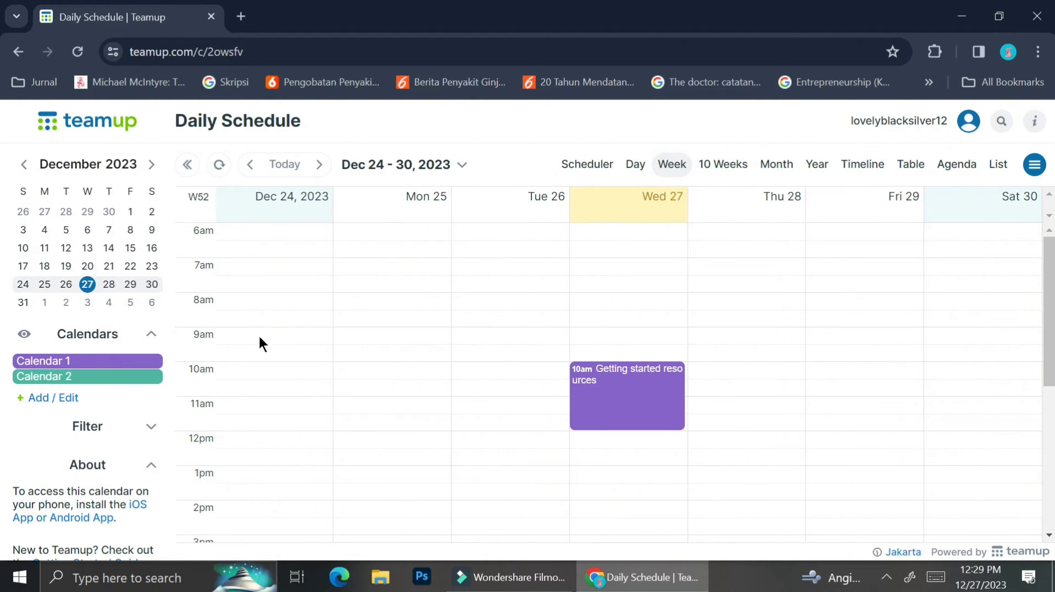
click(407, 165)
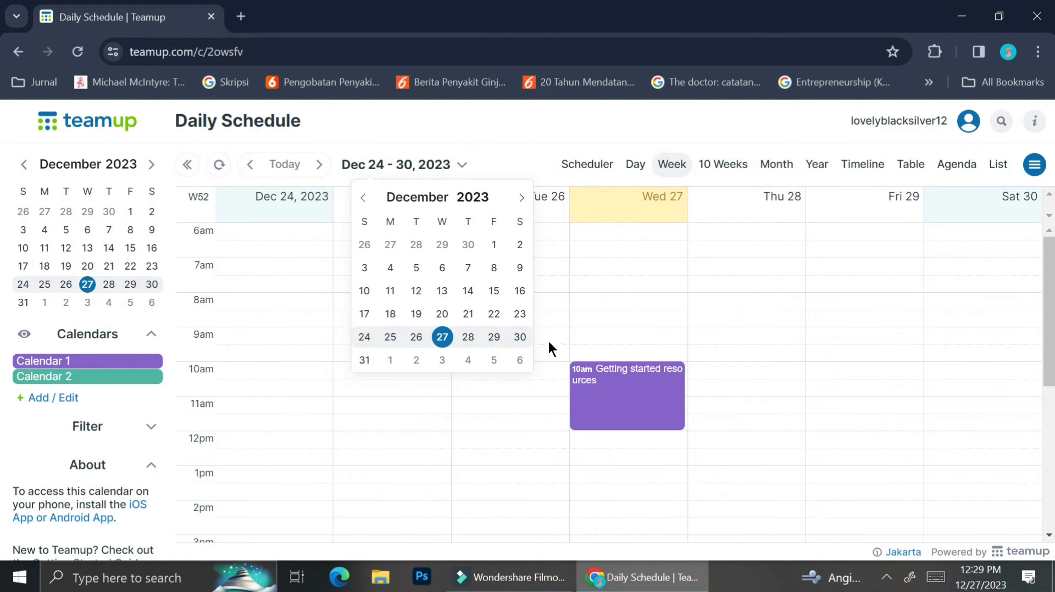
Step: Jump to the week of Dec 31, 2023 and start an event on Sunday Dec 31 at 8 AM
click(370, 363)
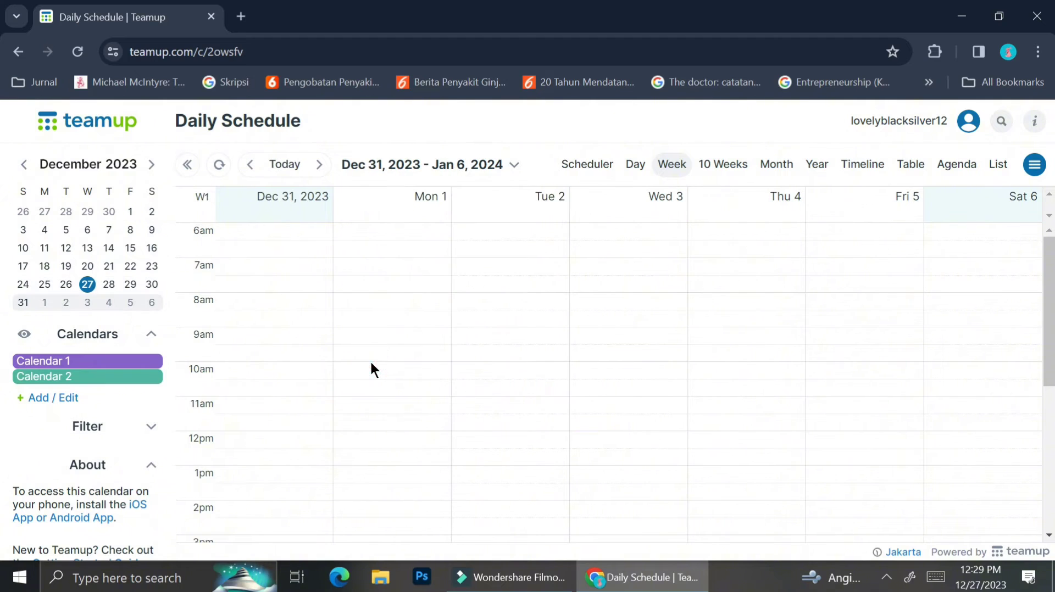
click(466, 165)
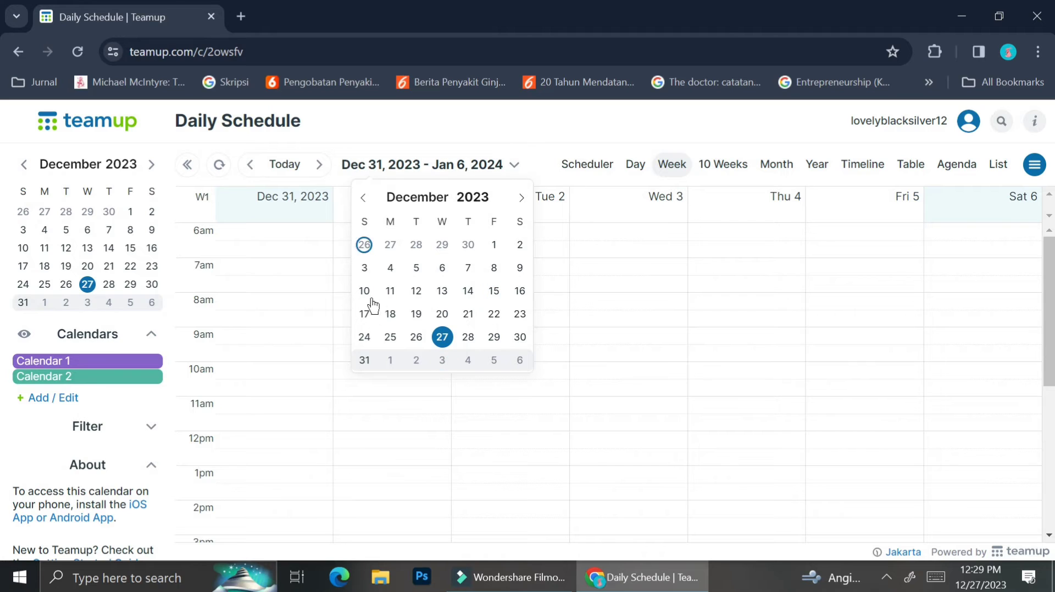
click(295, 315)
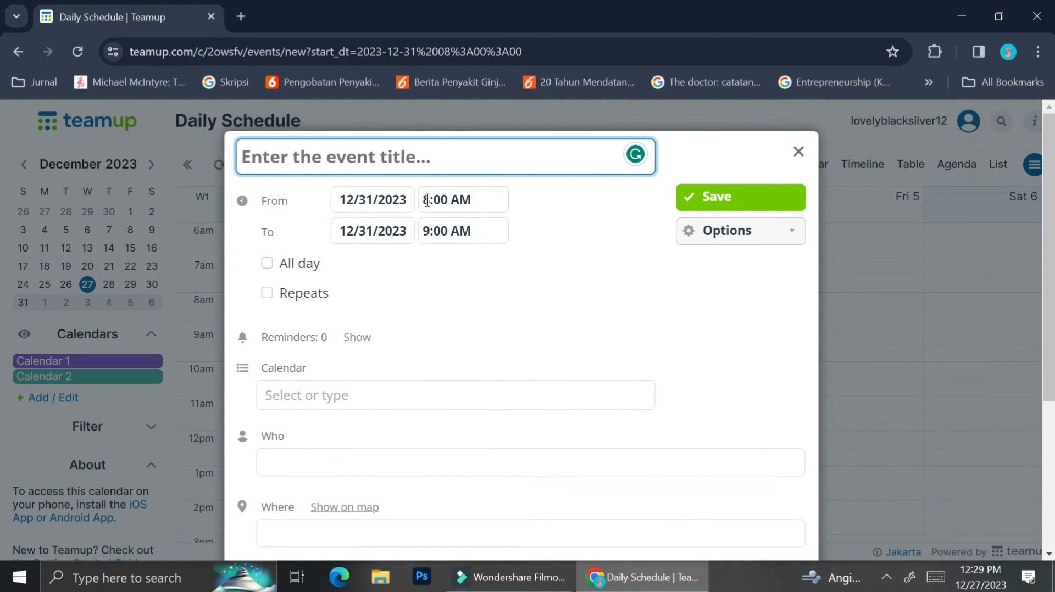
Step: Change the Dec 31 event's time to 7:00 PM – 9:30 PM
click(451, 200)
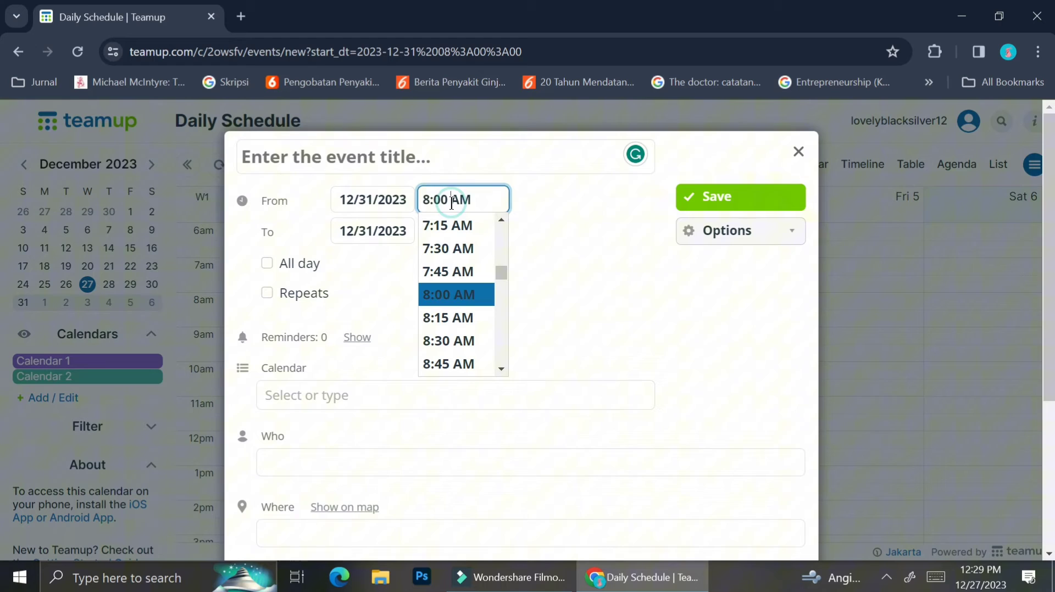
drag(500, 276, 497, 342)
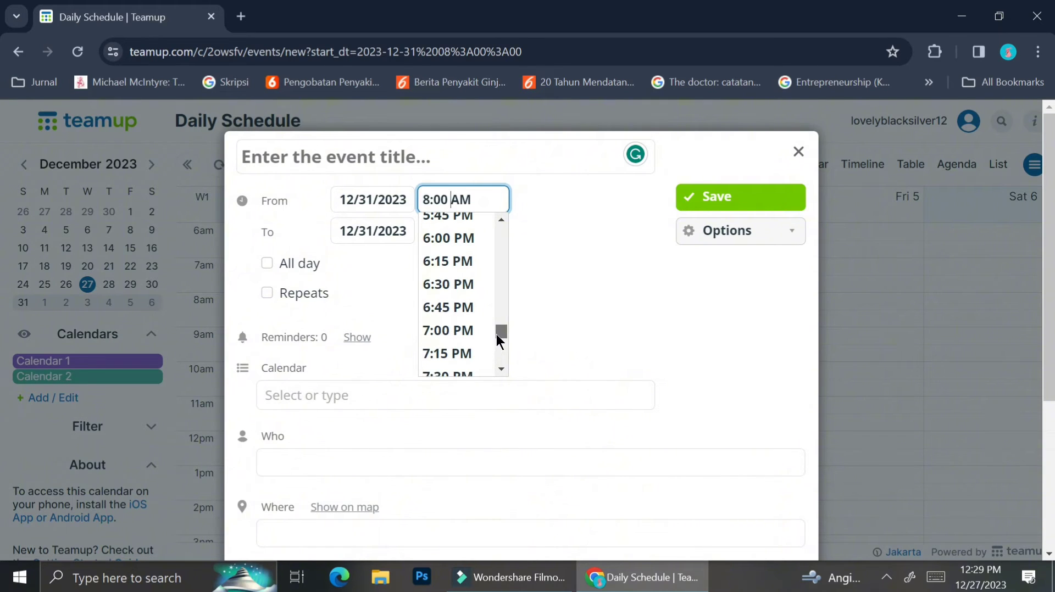
click(459, 337)
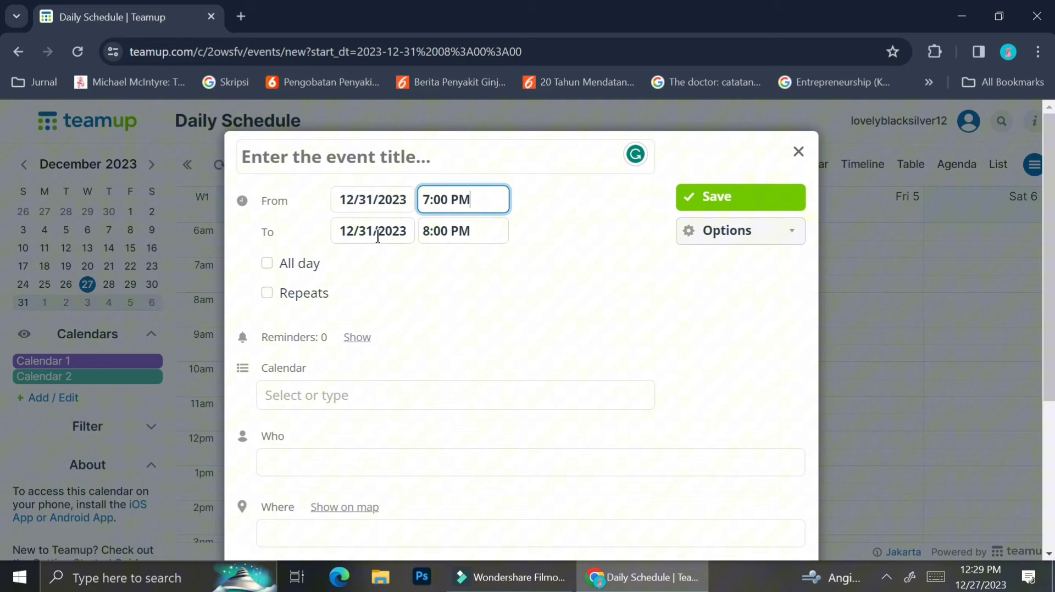
click(464, 231)
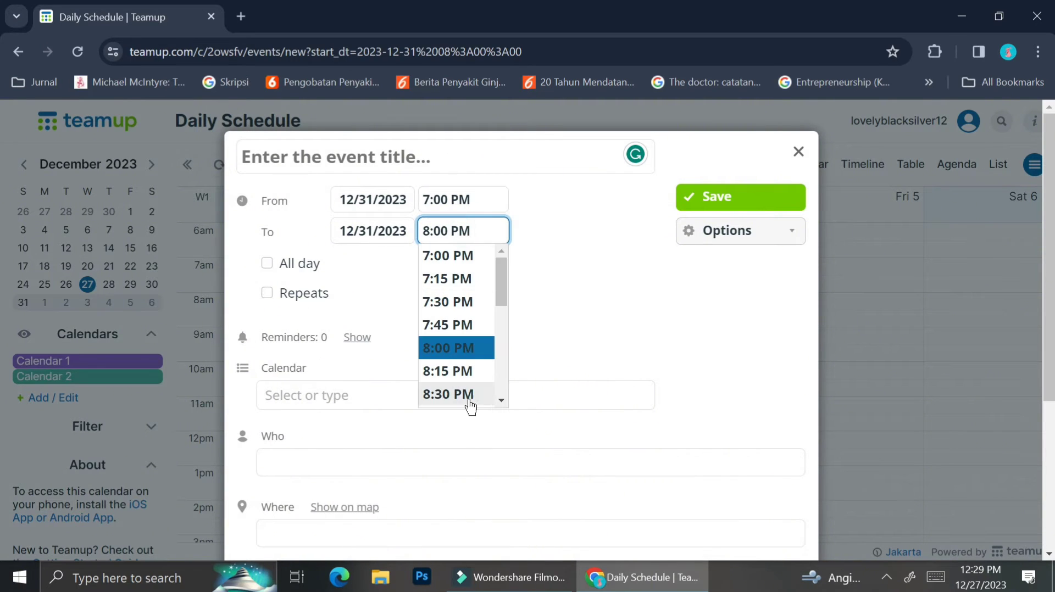
scroll(473, 371, down, 3)
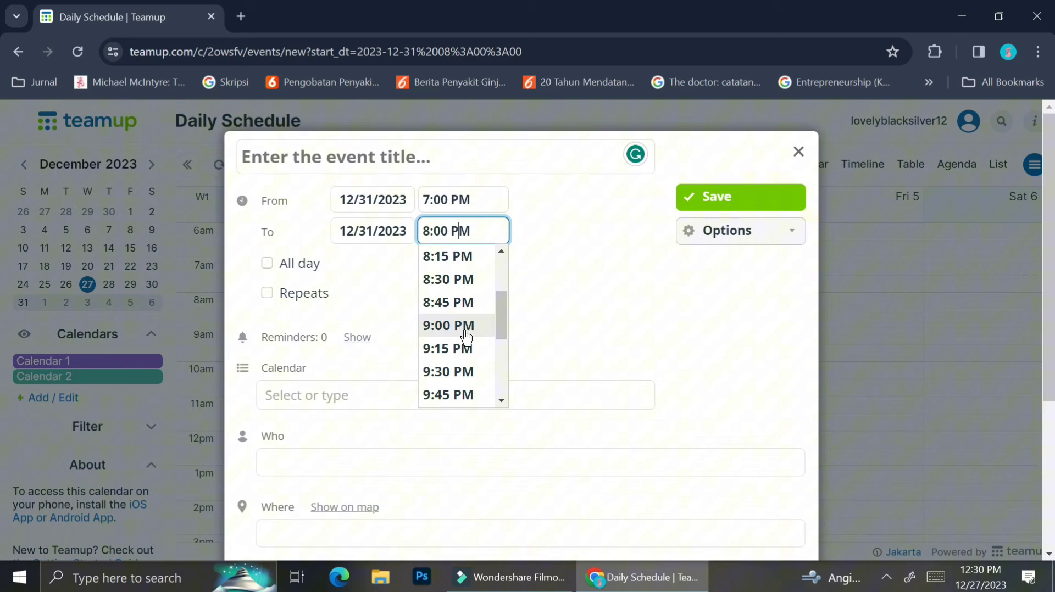
click(463, 371)
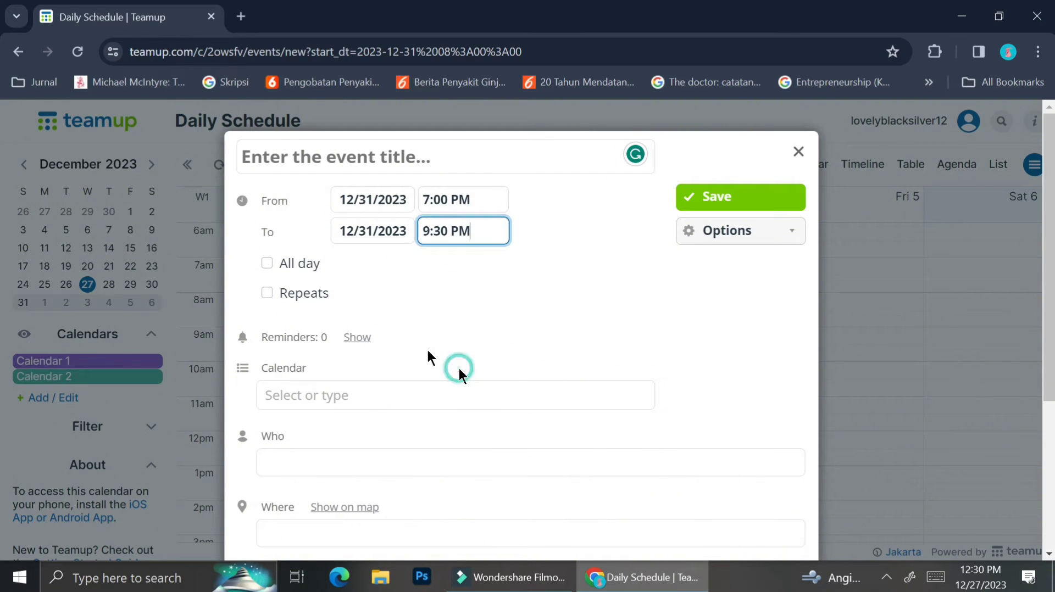
click(443, 148)
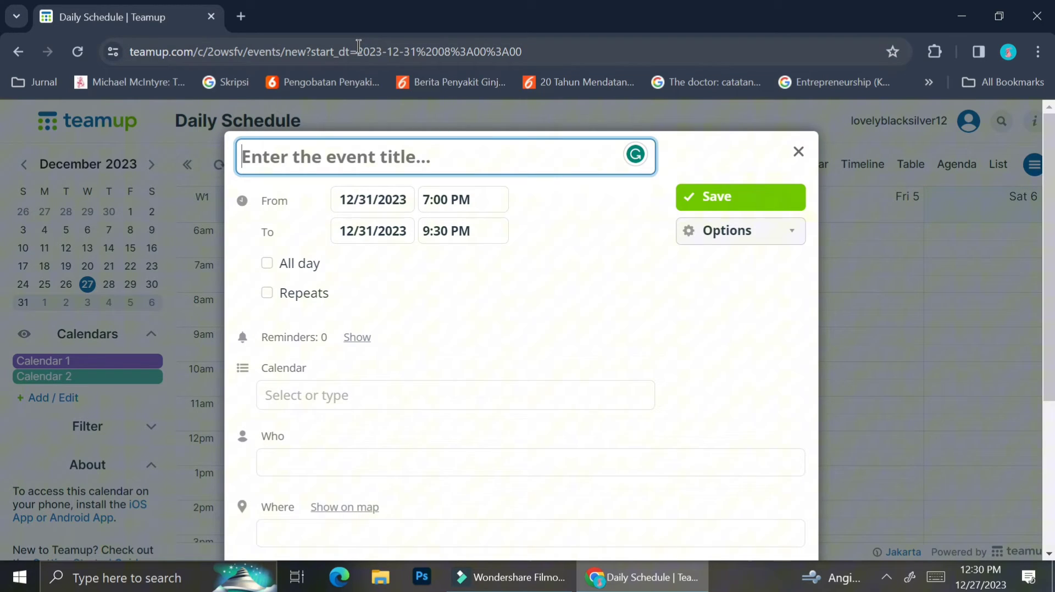
Step: Enter the title 'Year End Dinner', correcting the mistyped 'DInner'
text(New)
key(BackSpace)
key(BackSpace)
key(BackSpace)
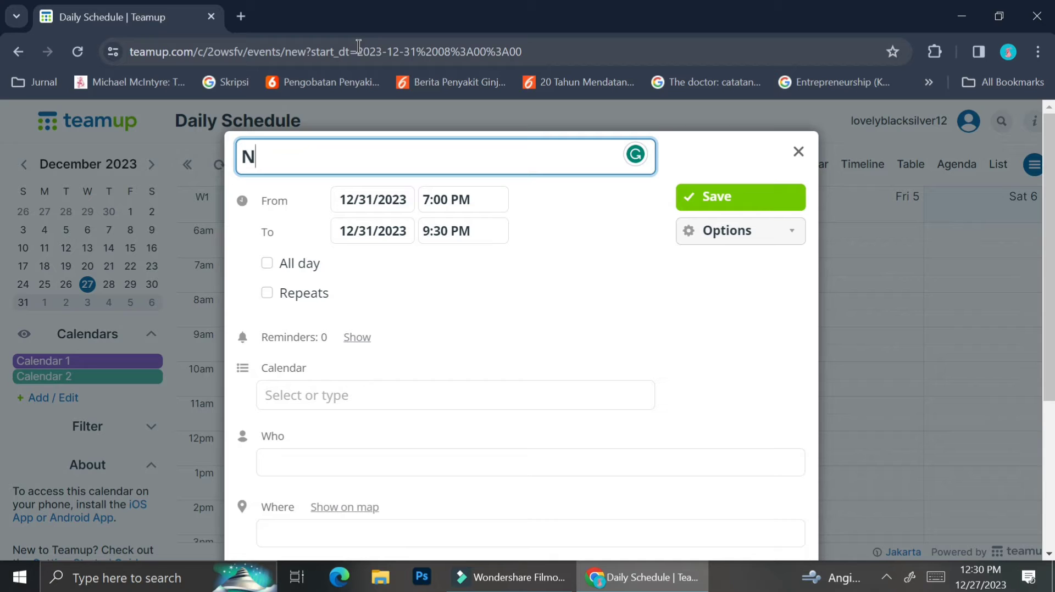
text(Year E)
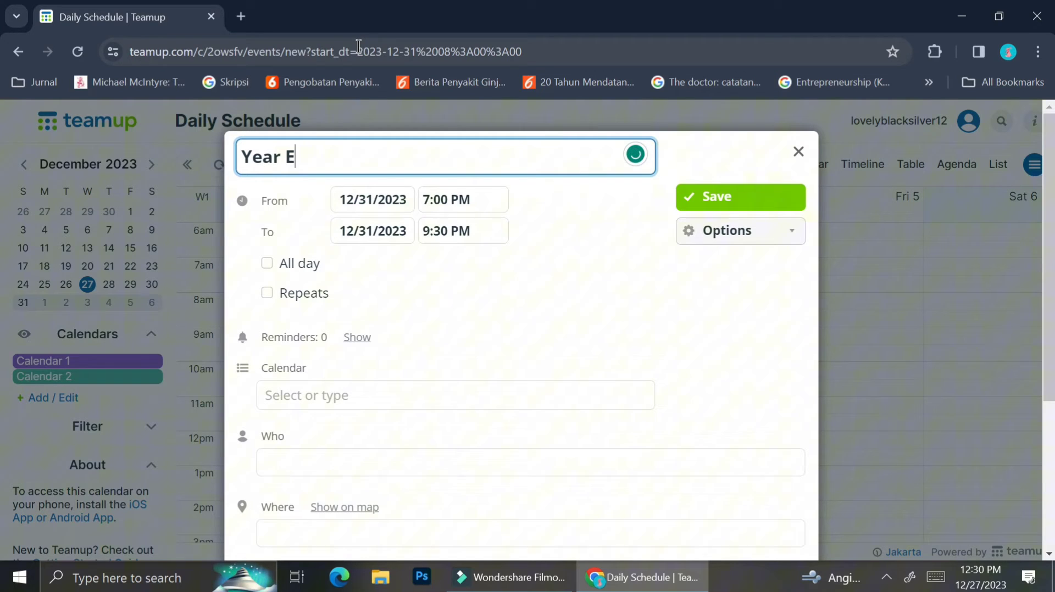
text(nd DInner)
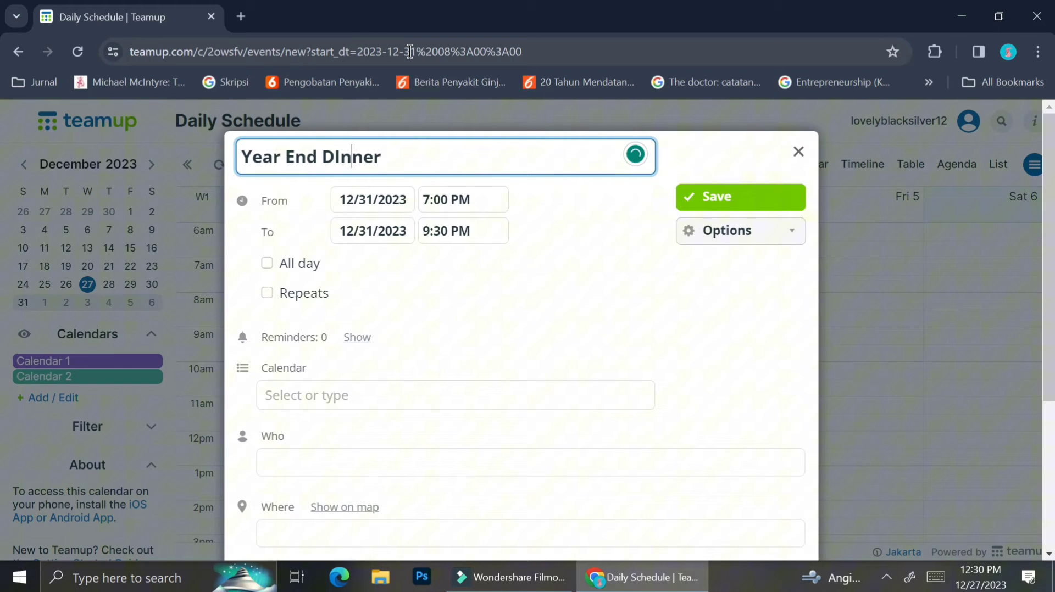
key(BackSpace)
text(i)
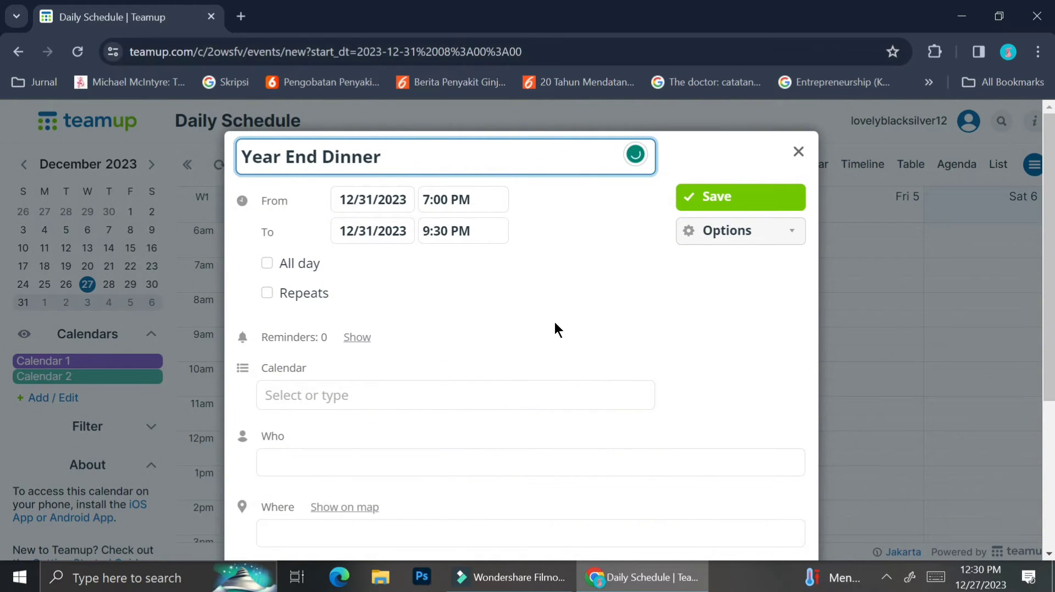
click(503, 298)
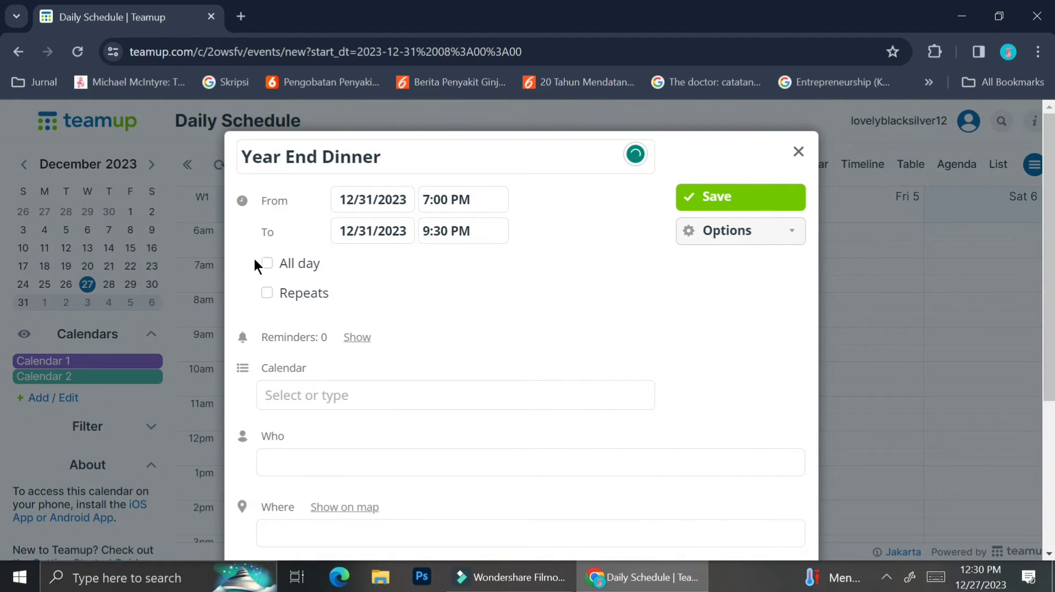
click(266, 264)
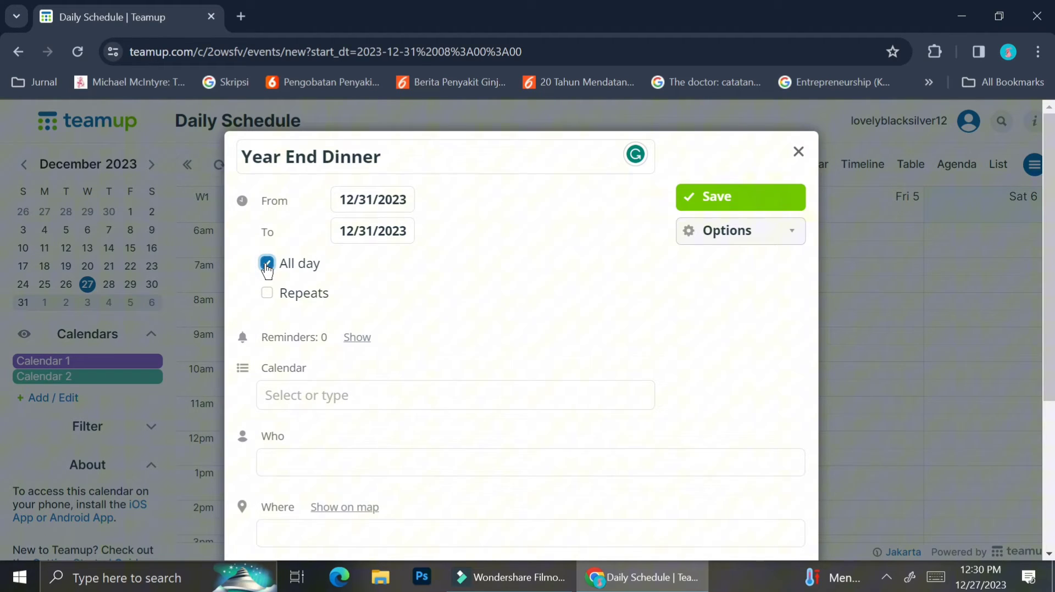
click(267, 263)
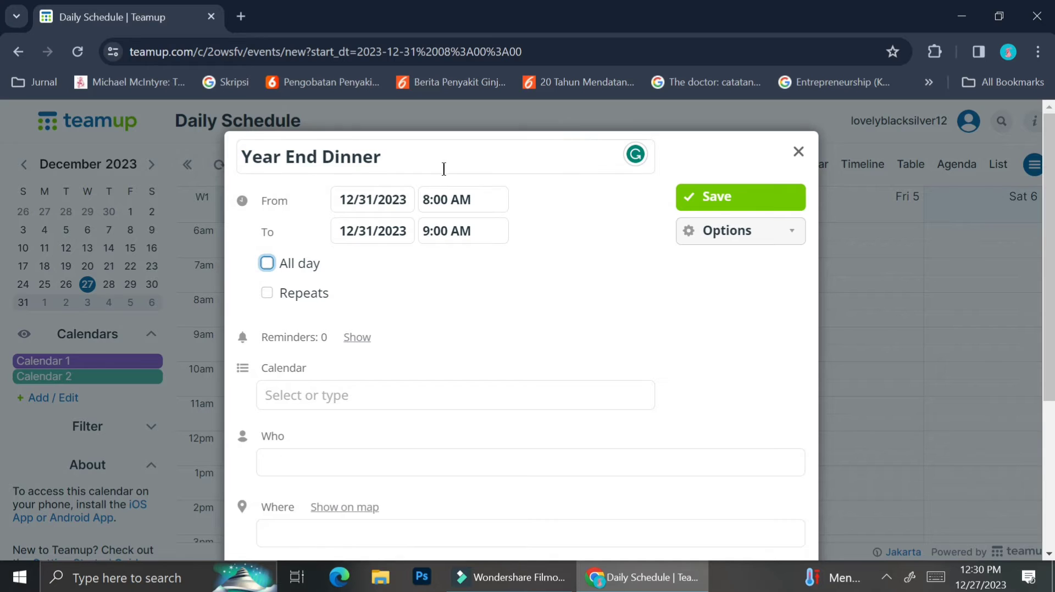
click(462, 200)
drag(504, 273, 503, 335)
click(463, 266)
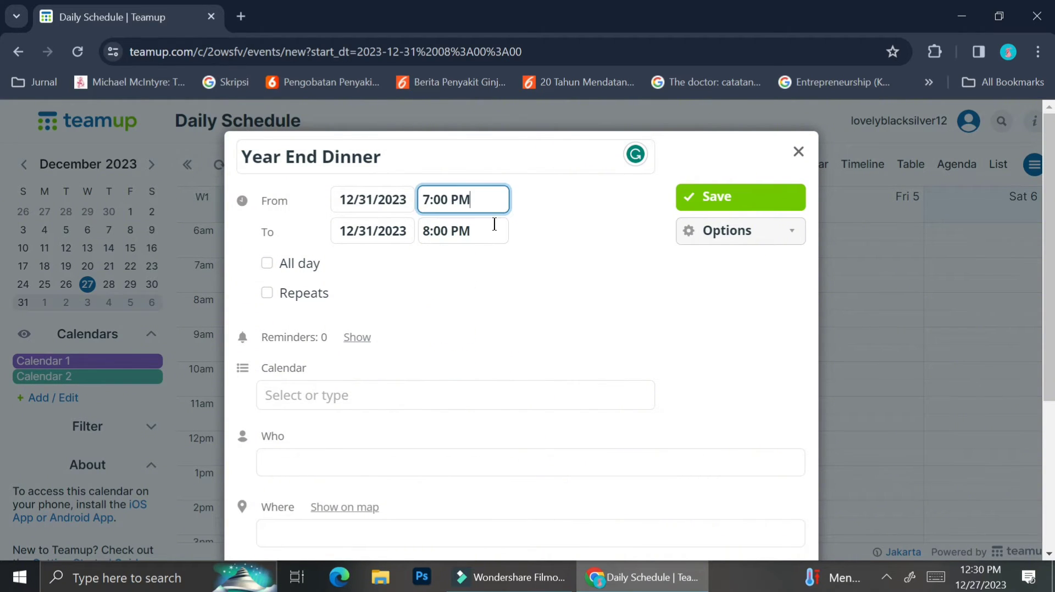
click(494, 224)
click(432, 230)
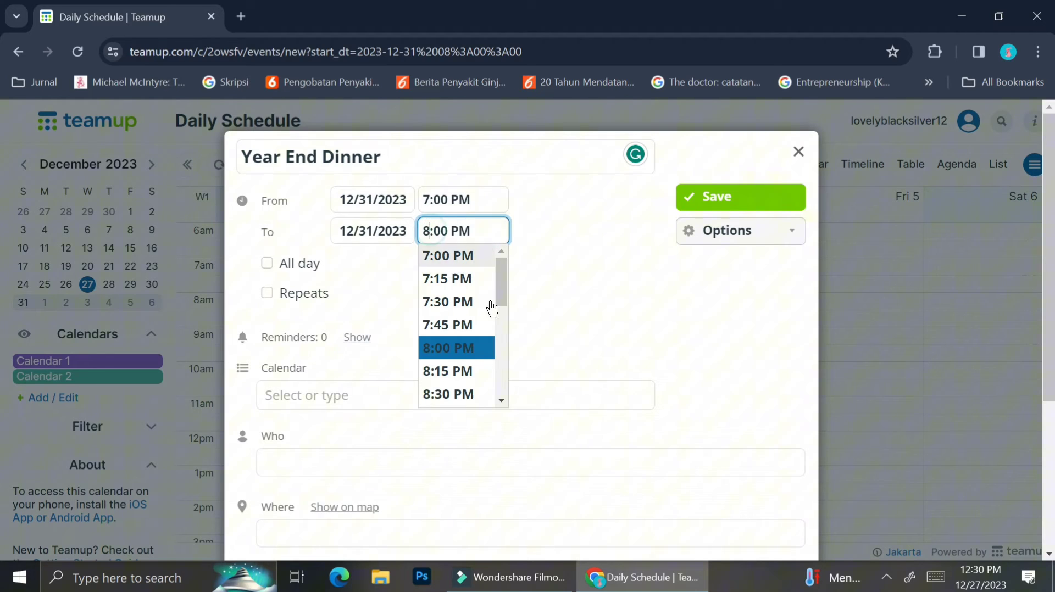
key(BackSpace)
text(9)
key(Right)
key(Right)
key(BackSpace)
text(3)
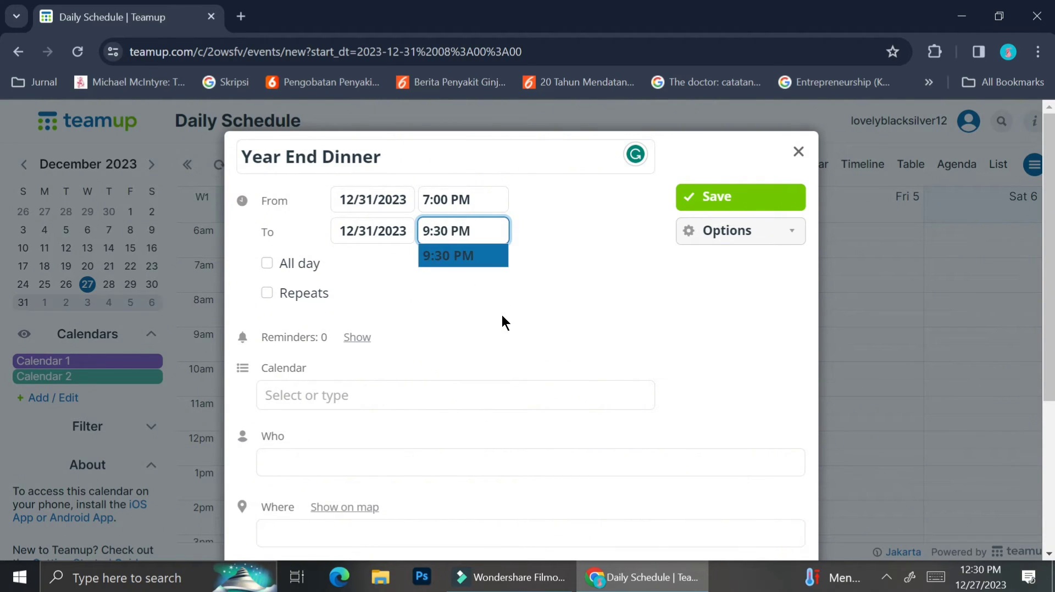
key(Return)
click(423, 300)
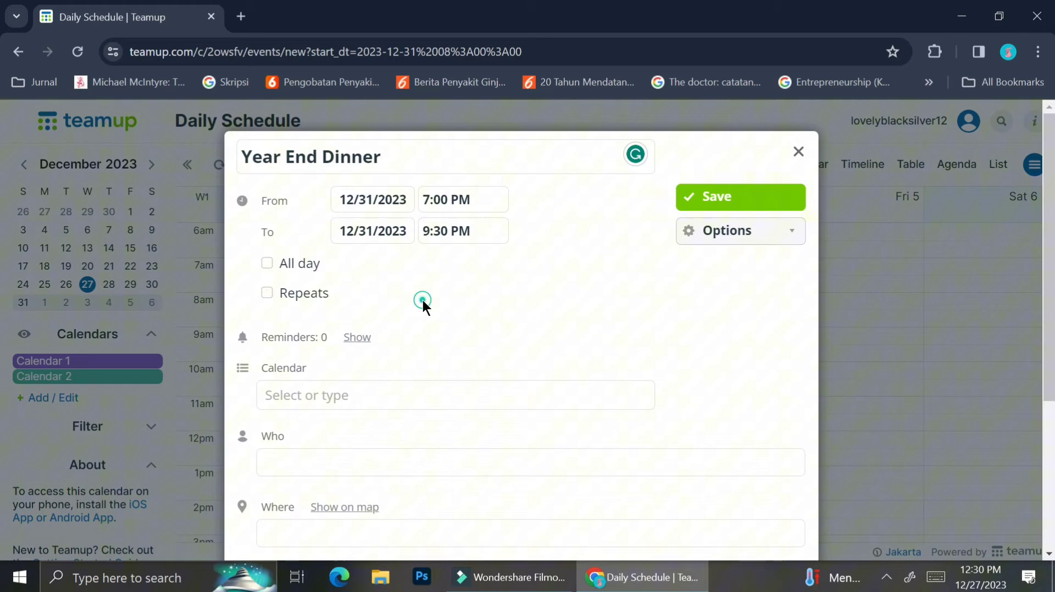
Step: Turn on daily repetition, try 4 occurrences, then set it to continue until 01/05/2024
click(268, 294)
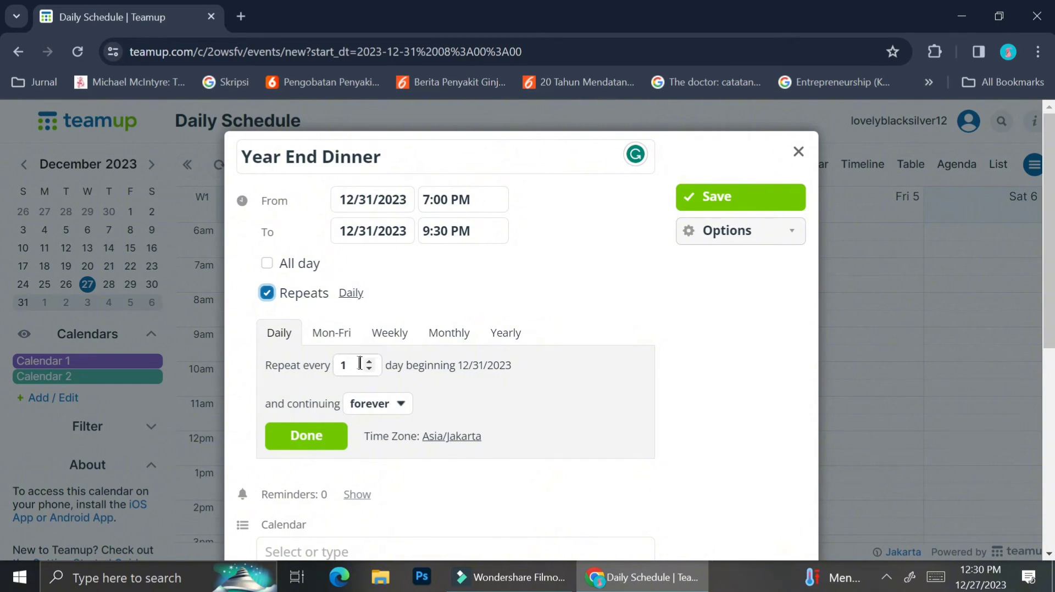
click(376, 411)
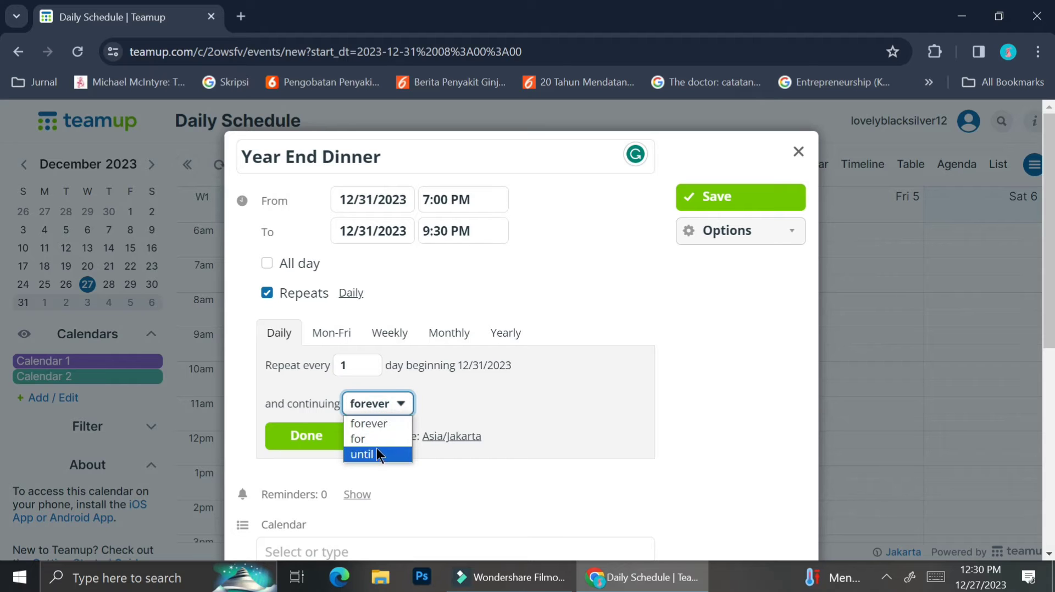
click(377, 369)
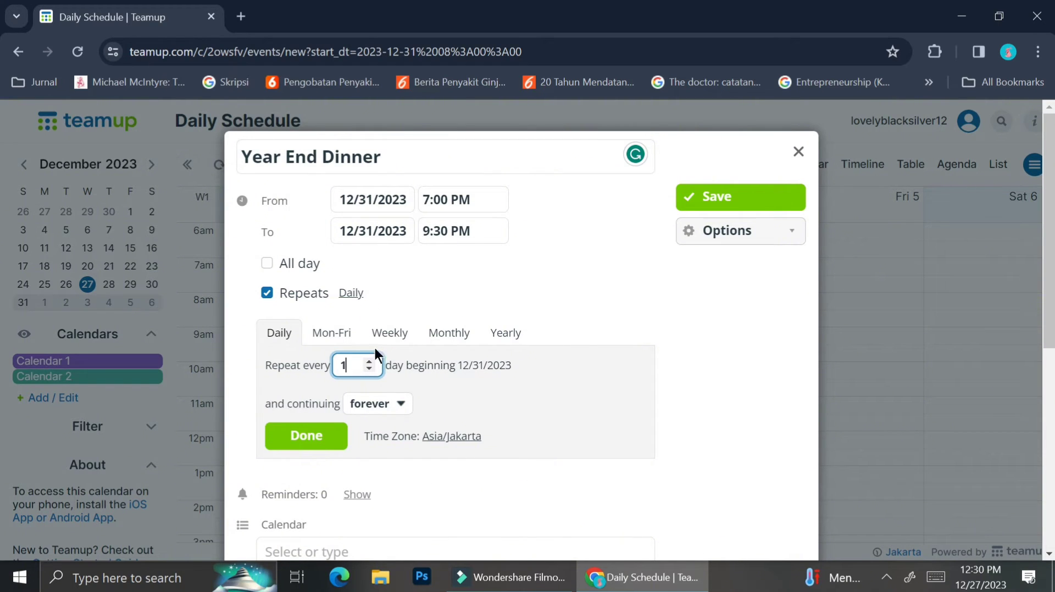
click(402, 405)
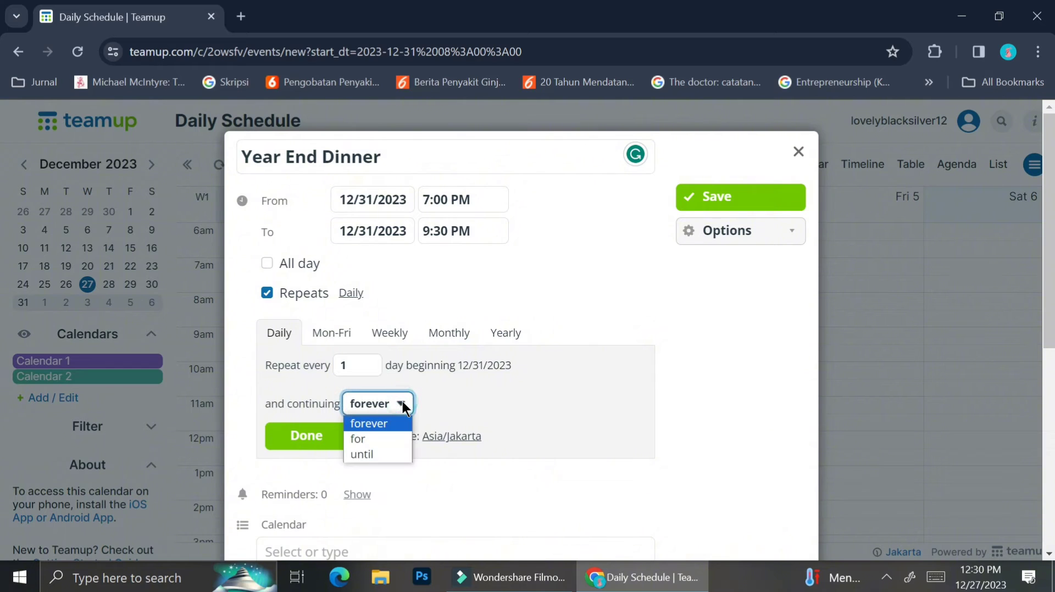
click(378, 440)
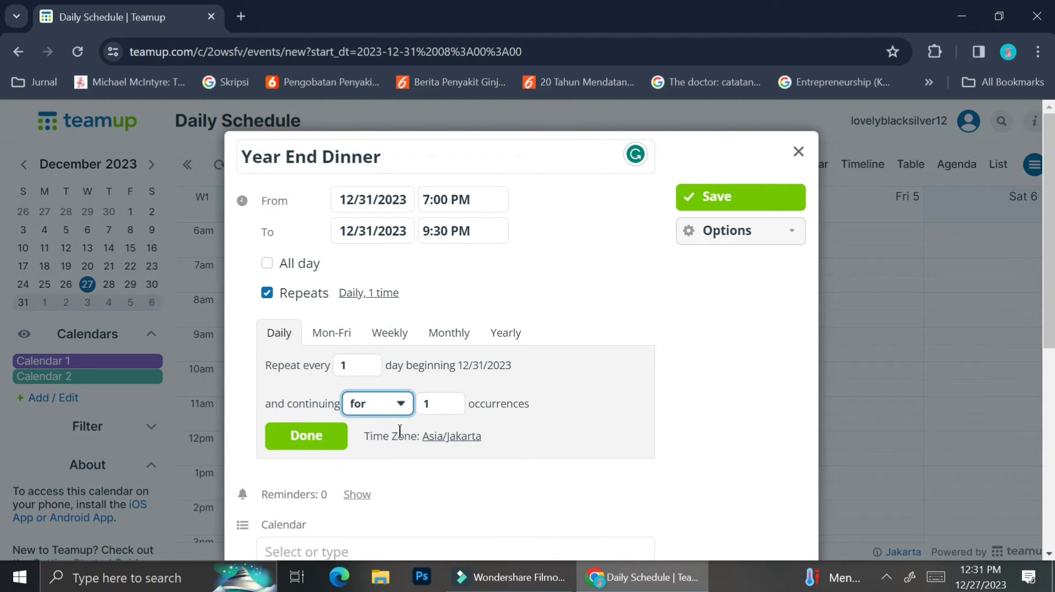
click(452, 400)
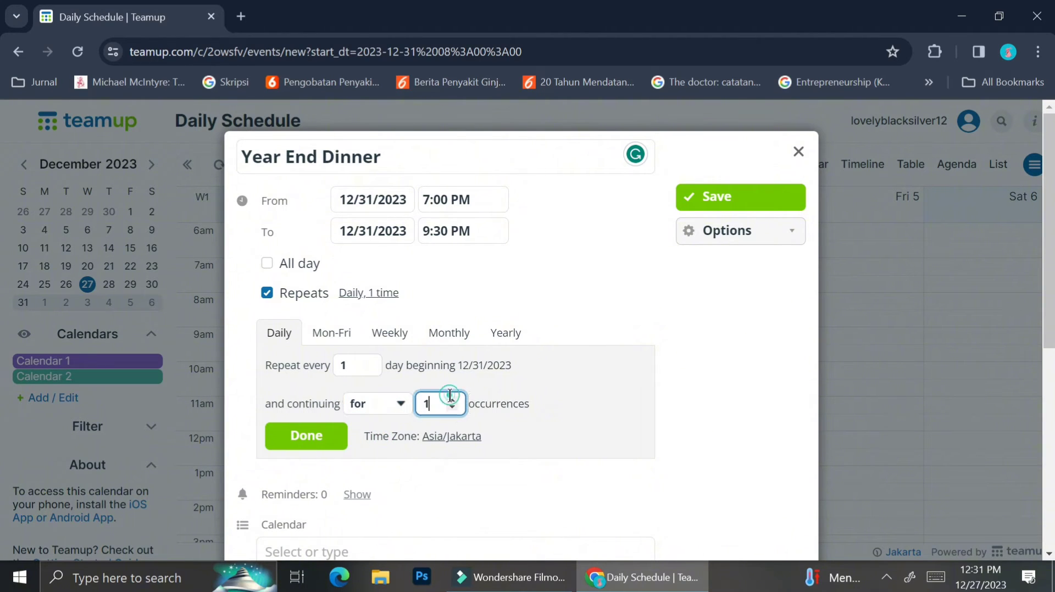
click(452, 400)
click(452, 401)
click(371, 407)
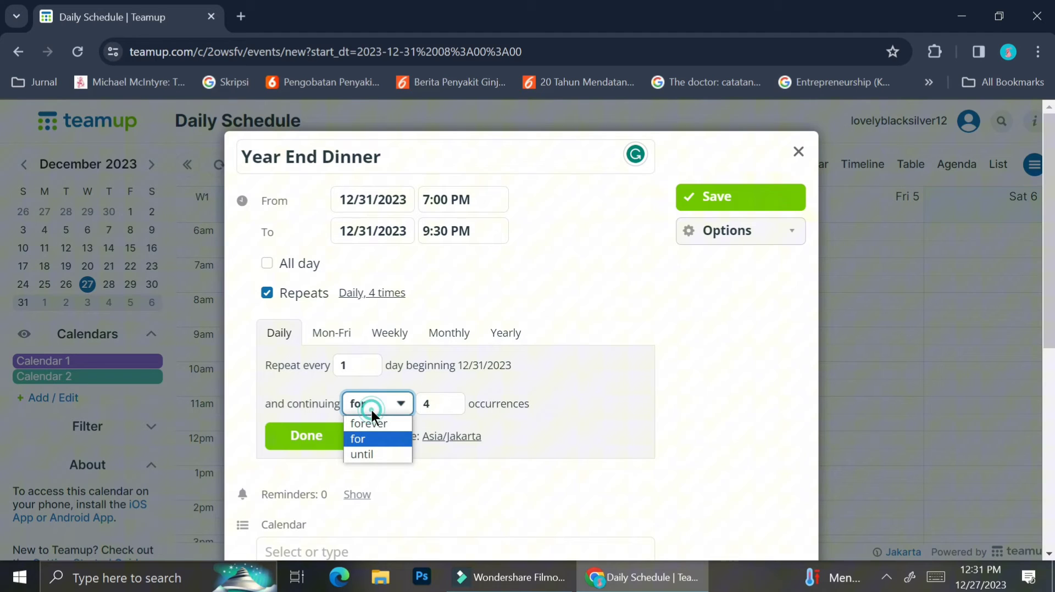
click(361, 452)
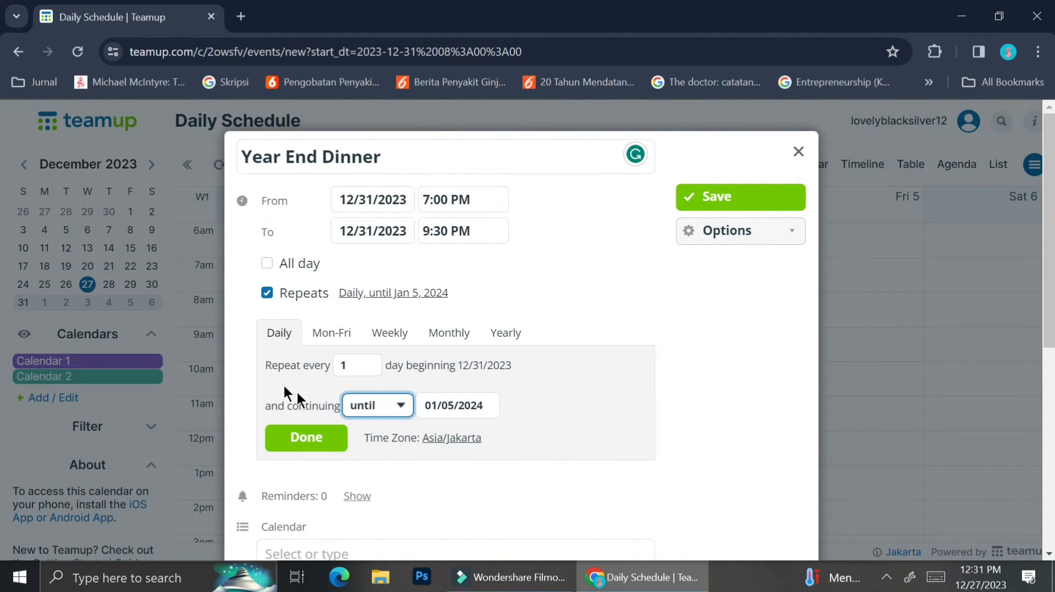
Step: Try 'Choose file to upload', then close the Filestack window without attaching anything
scroll(358, 472, down, 7)
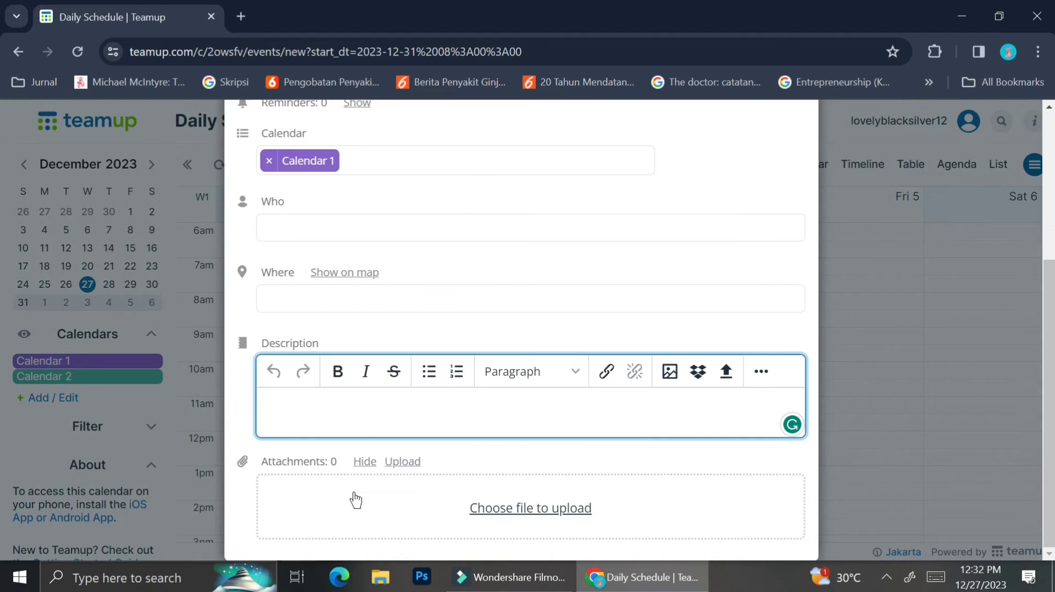
click(508, 502)
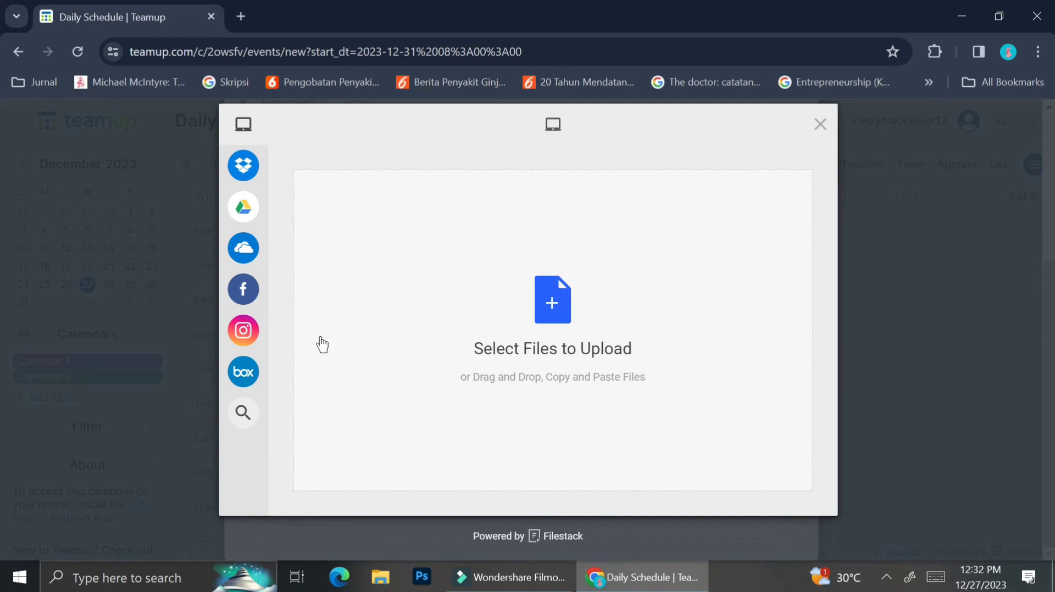
mouse_move(265, 144)
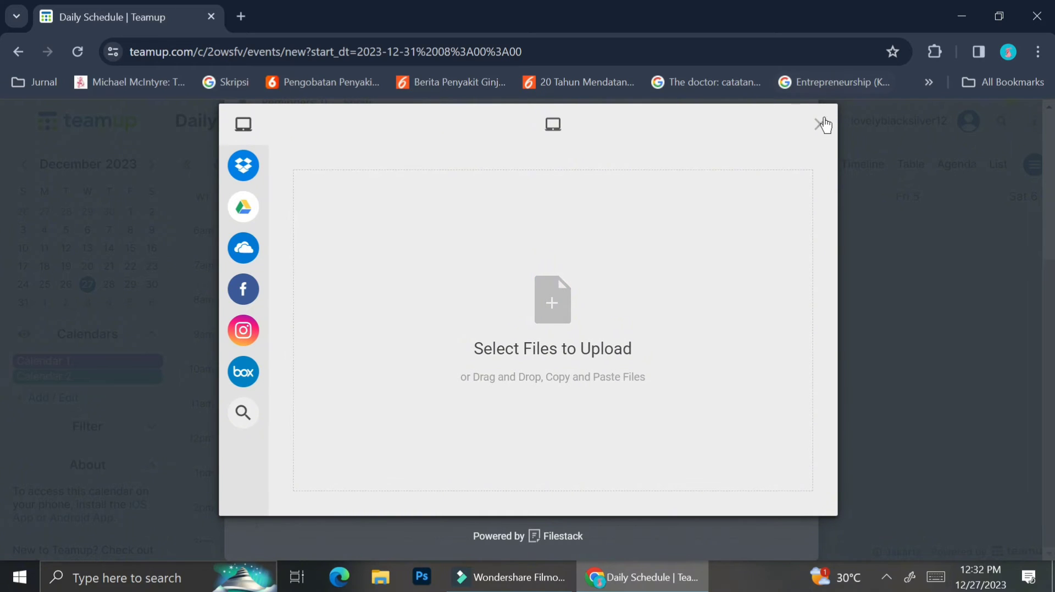
click(822, 123)
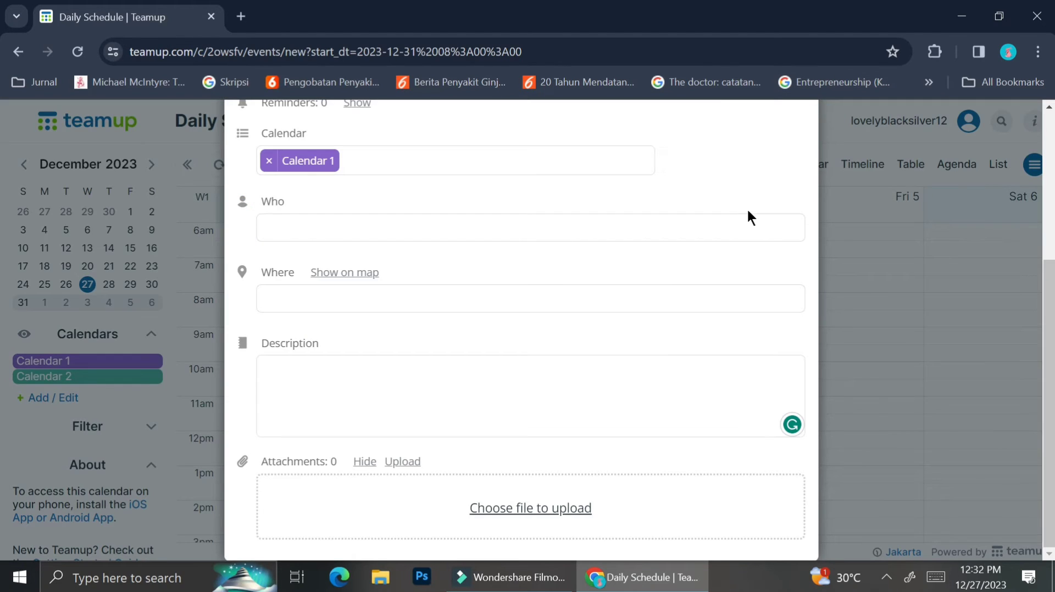
scroll(747, 215, up, 4)
Step: Save the Year End Dinner event and scroll to its 7pm slot on Dec 31, 2023
click(734, 231)
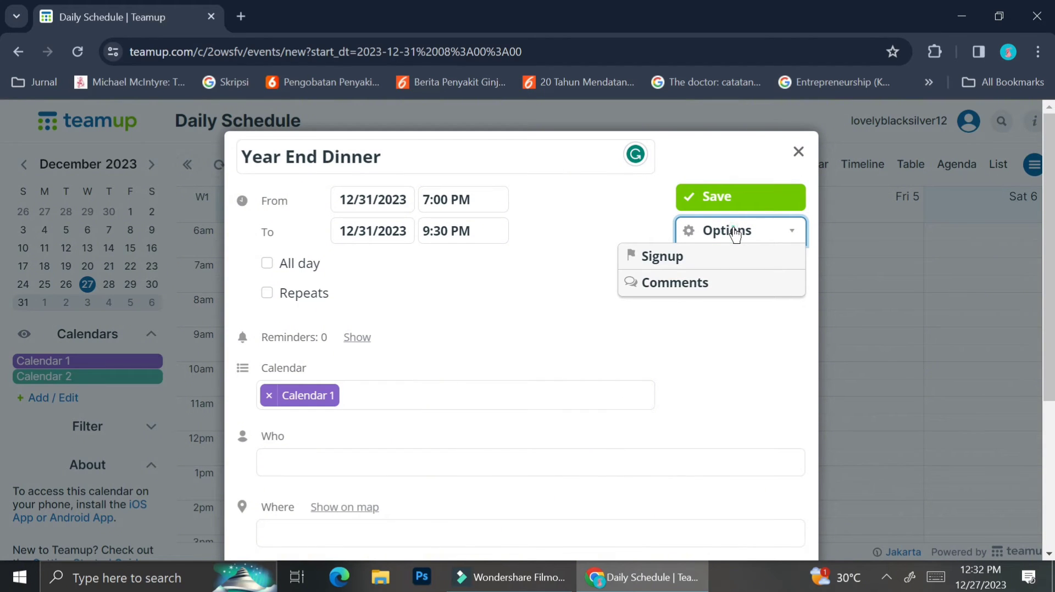
click(735, 233)
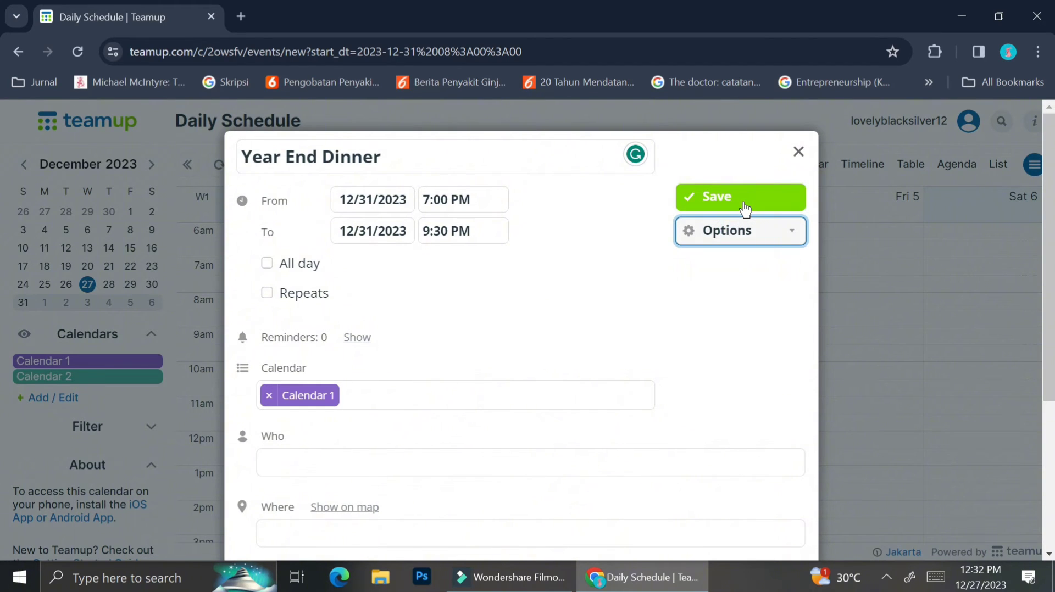
click(744, 205)
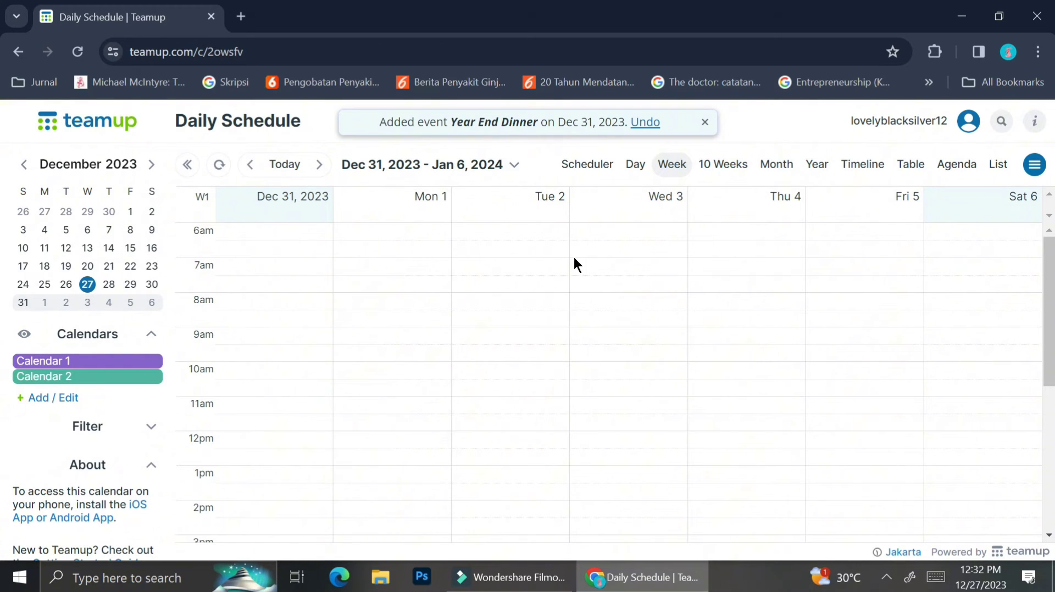
scroll(573, 265, down, 6)
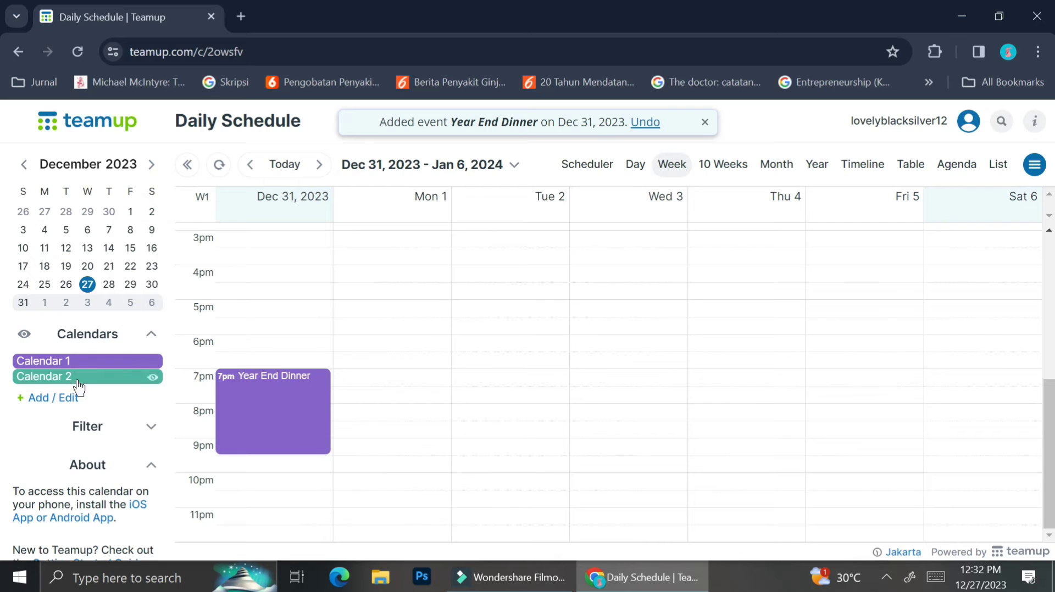
Step: In calendar settings, rename Calendar 1 to 'Social Events'
click(57, 398)
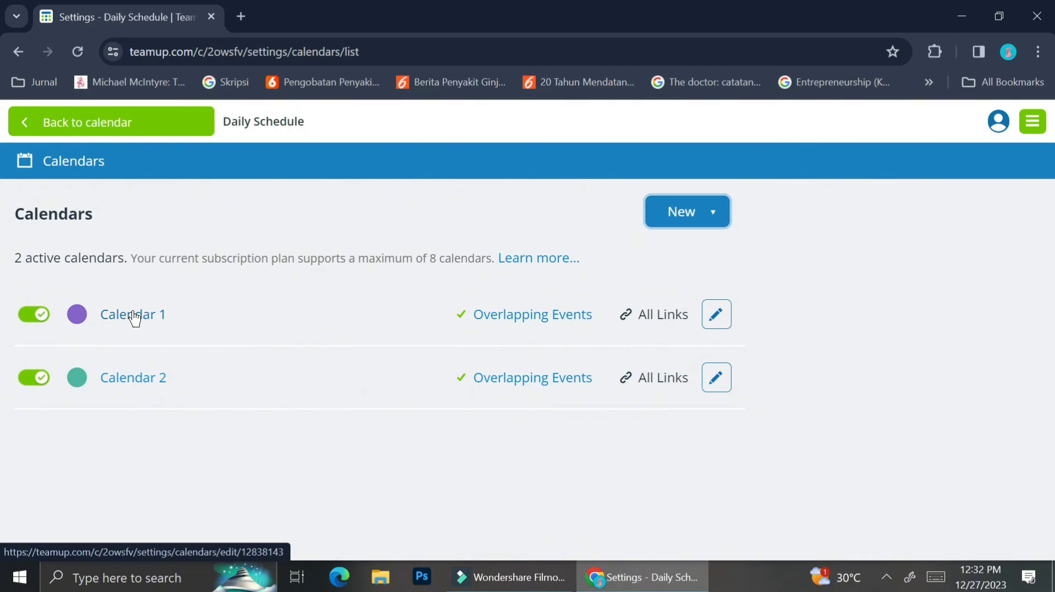
click(713, 324)
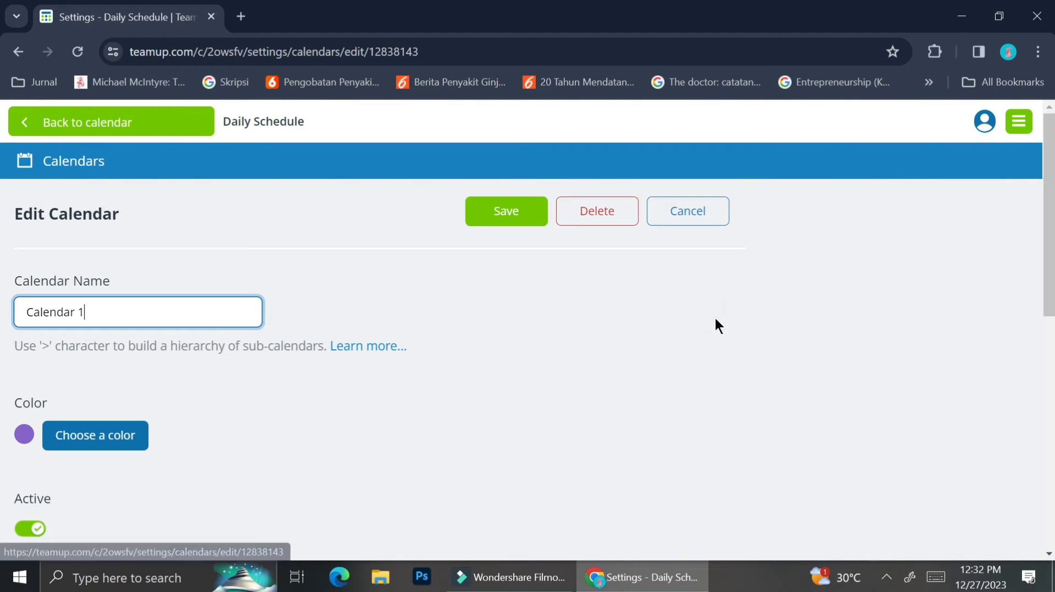
drag(107, 307, 2, 312)
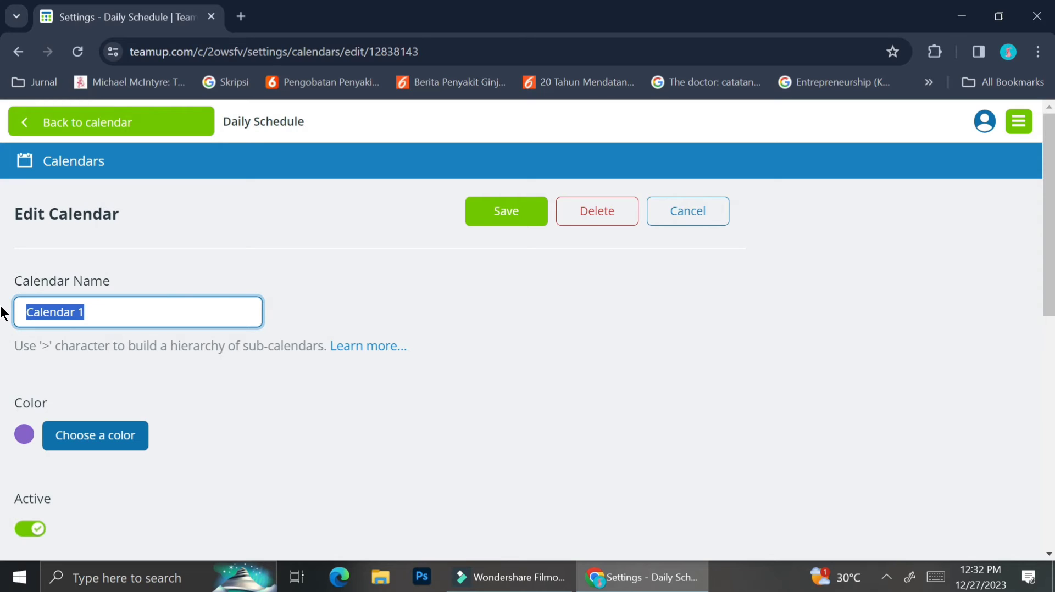
text(Social)
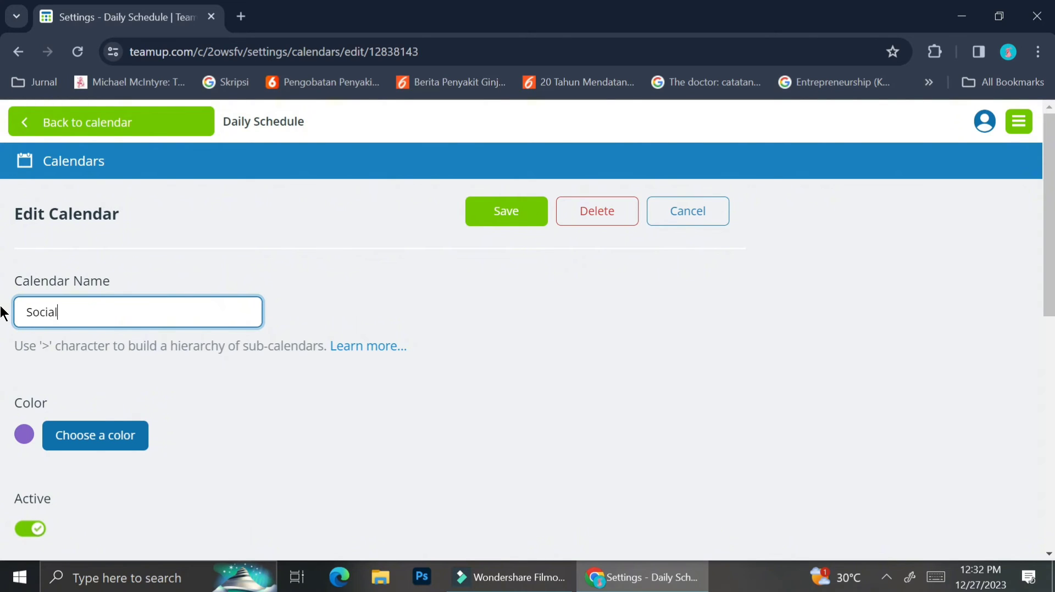
text( Events)
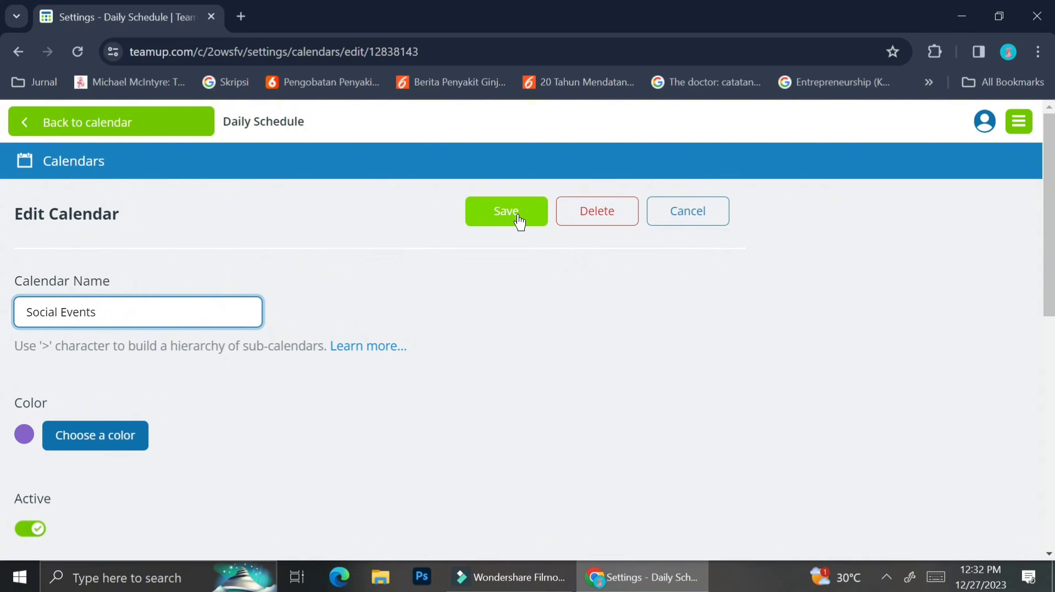
Step: Give the Social Events calendar the yellow colour and save it
click(90, 442)
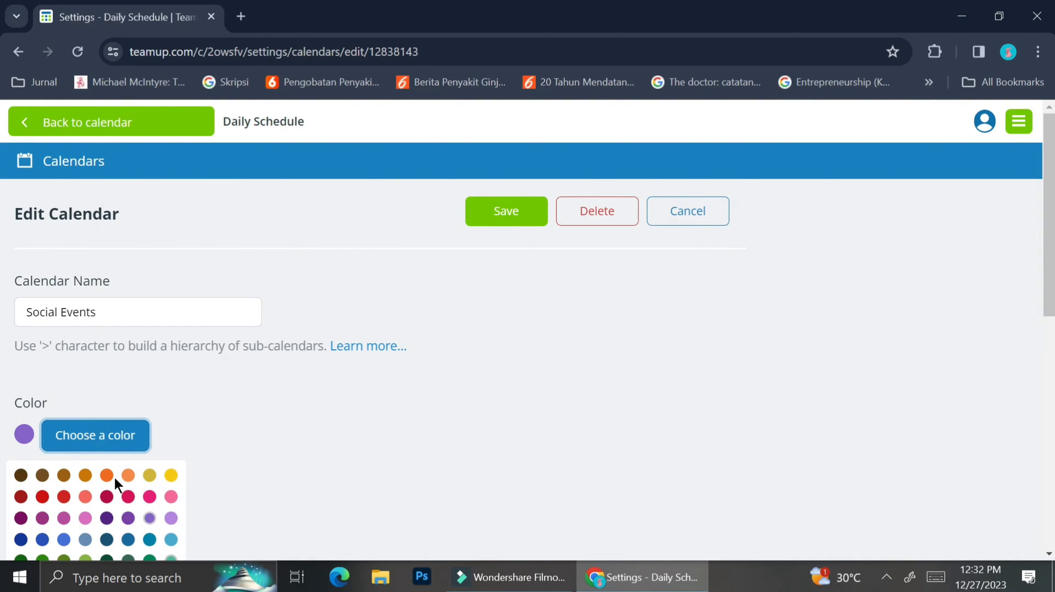
scroll(114, 476, down, 1)
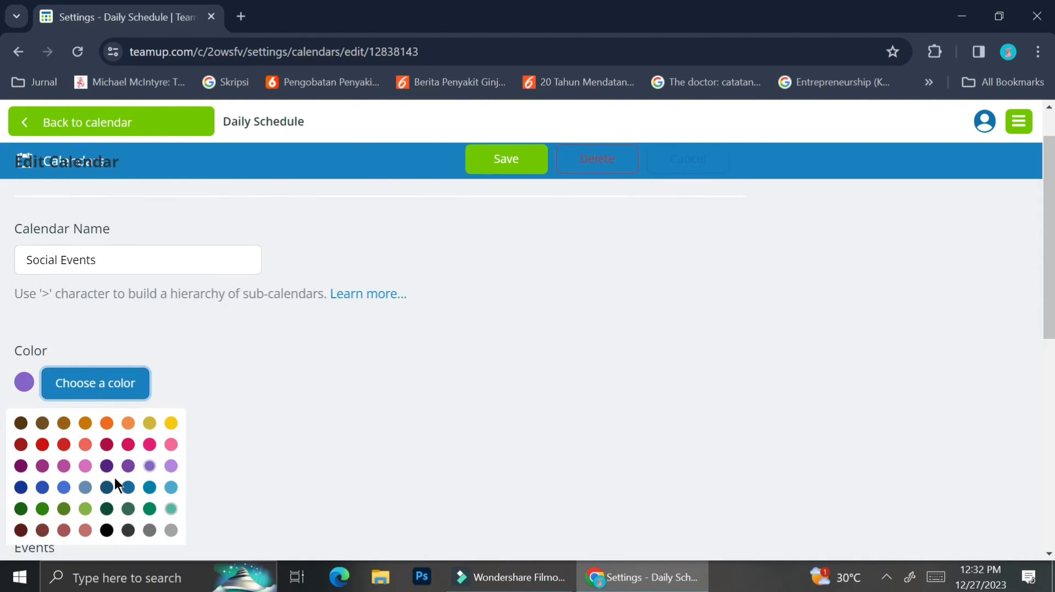
click(163, 486)
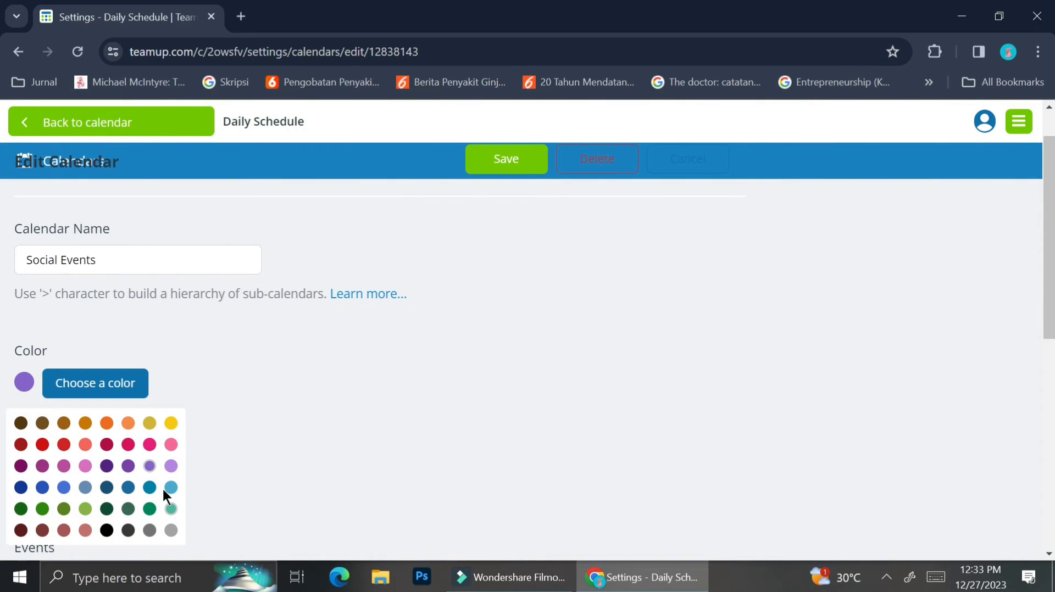
click(71, 383)
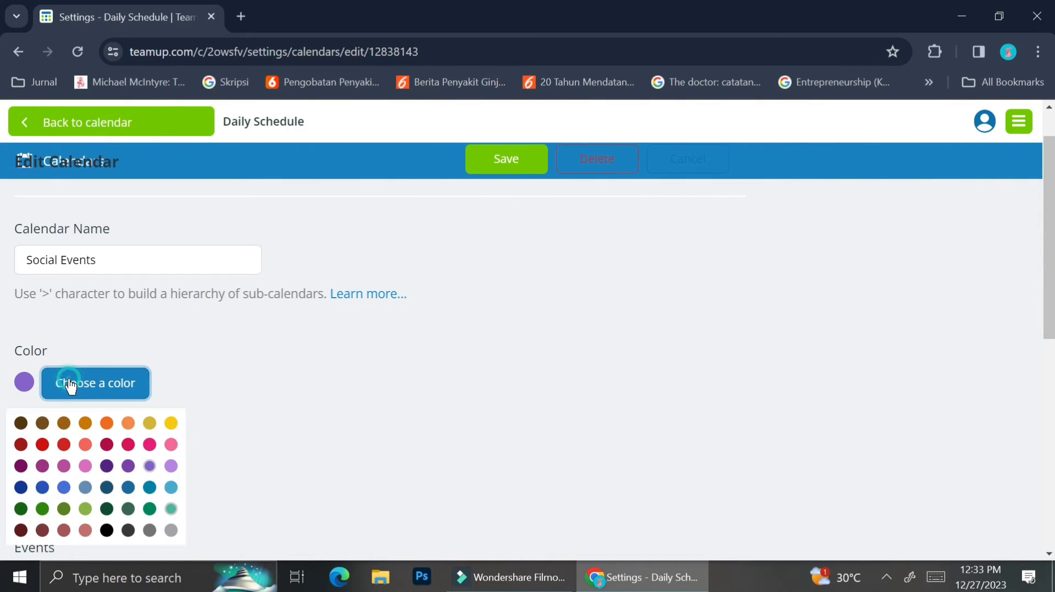
click(171, 424)
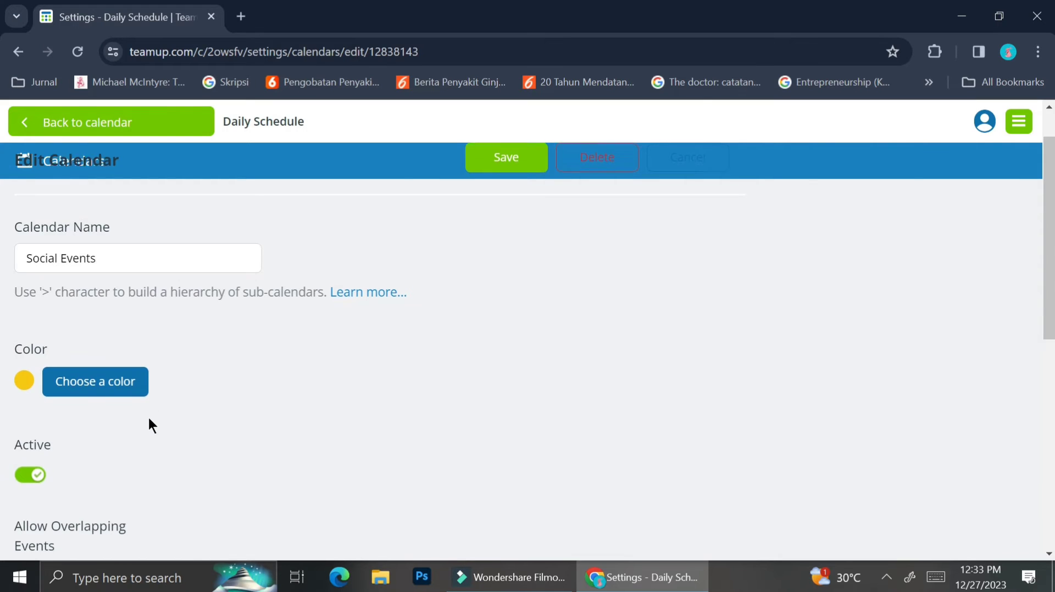
scroll(149, 420, down, 5)
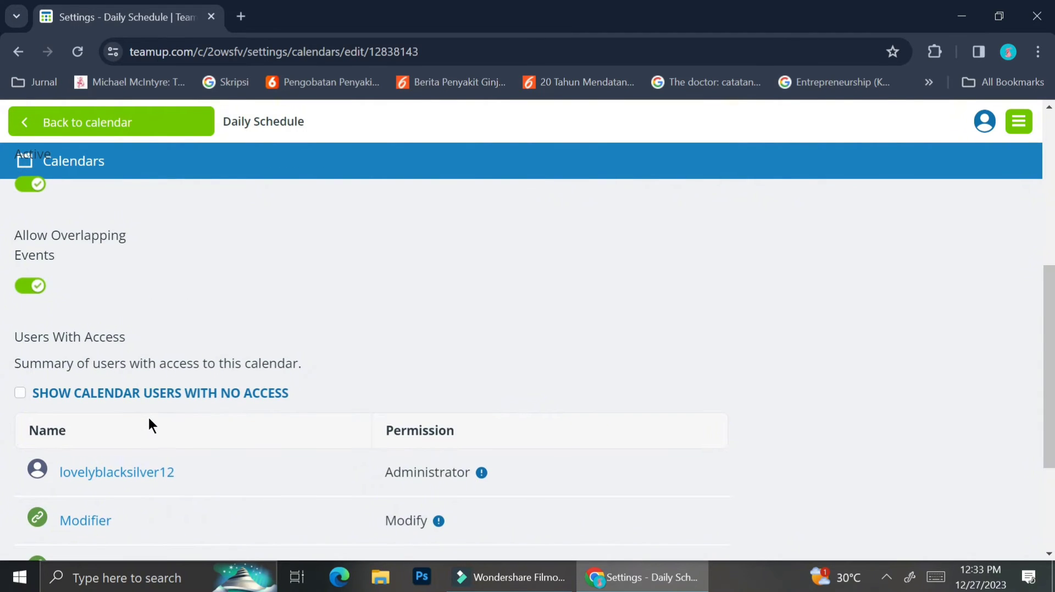
scroll(147, 417, down, 3)
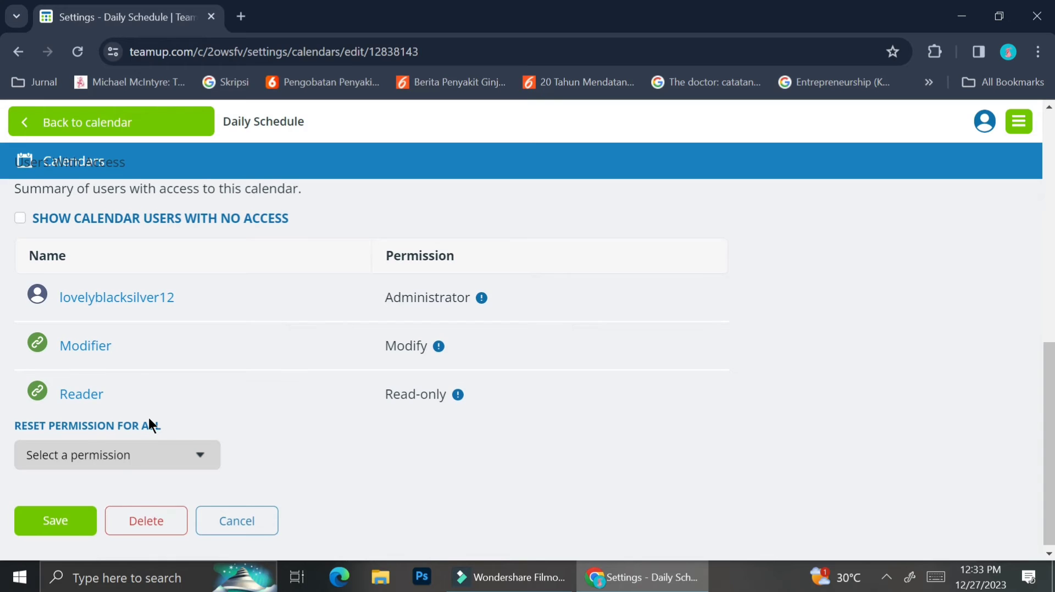
scroll(147, 416, up, 1)
scroll(149, 420, up, 1)
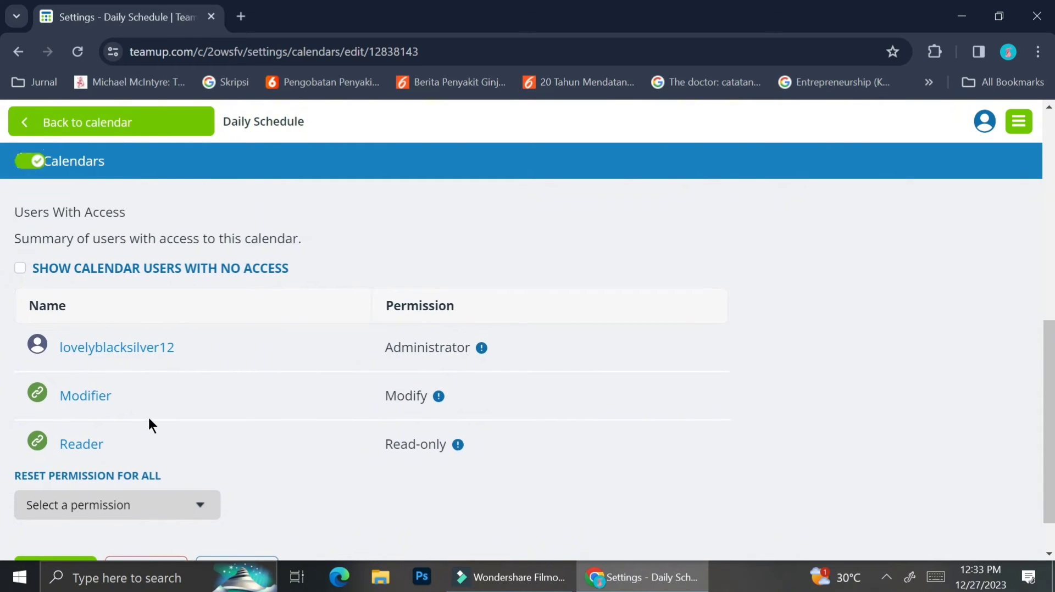
scroll(171, 445, down, 2)
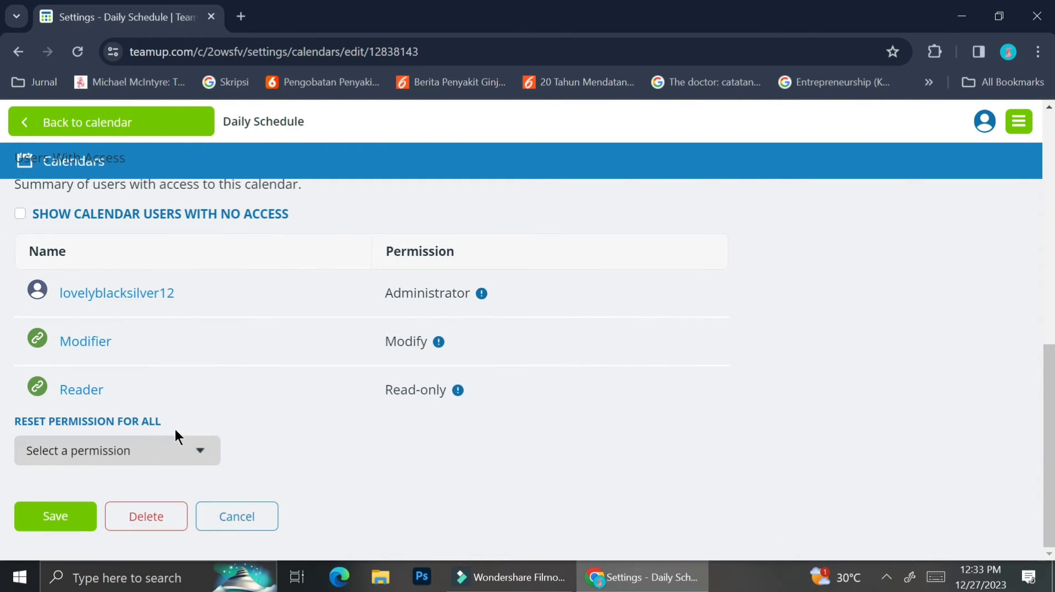
click(77, 517)
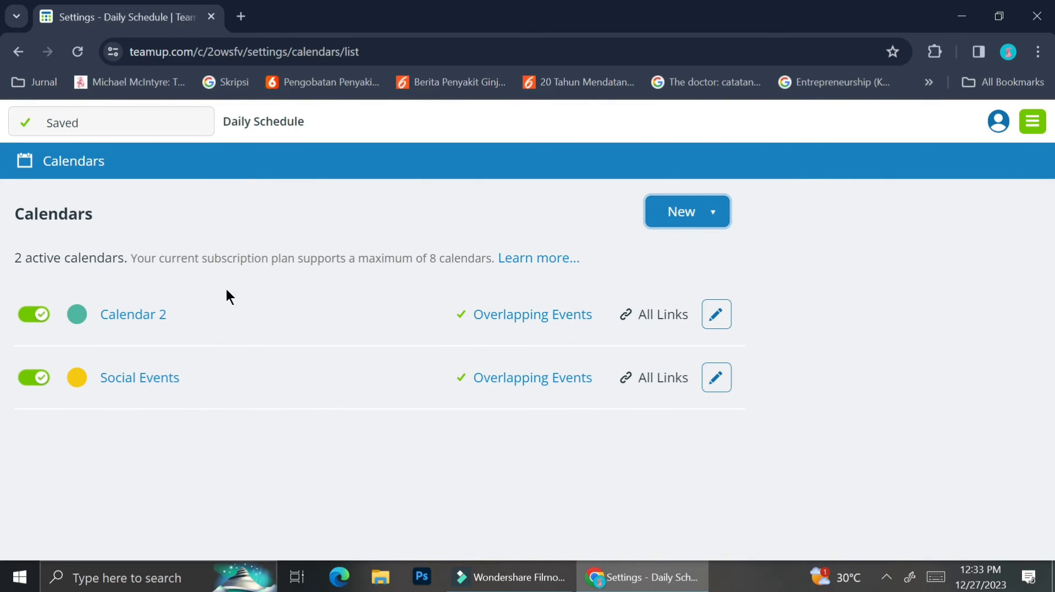
Step: Rename Calendar 2 to 'Birthday', set its colour to light blue, and save
click(716, 314)
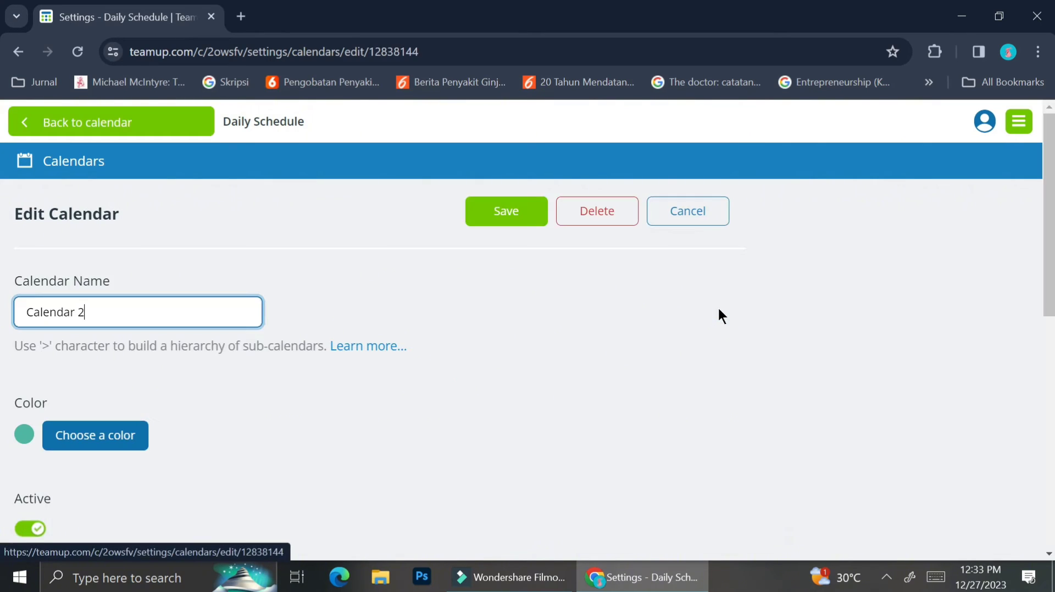
drag(117, 311, 2, 298)
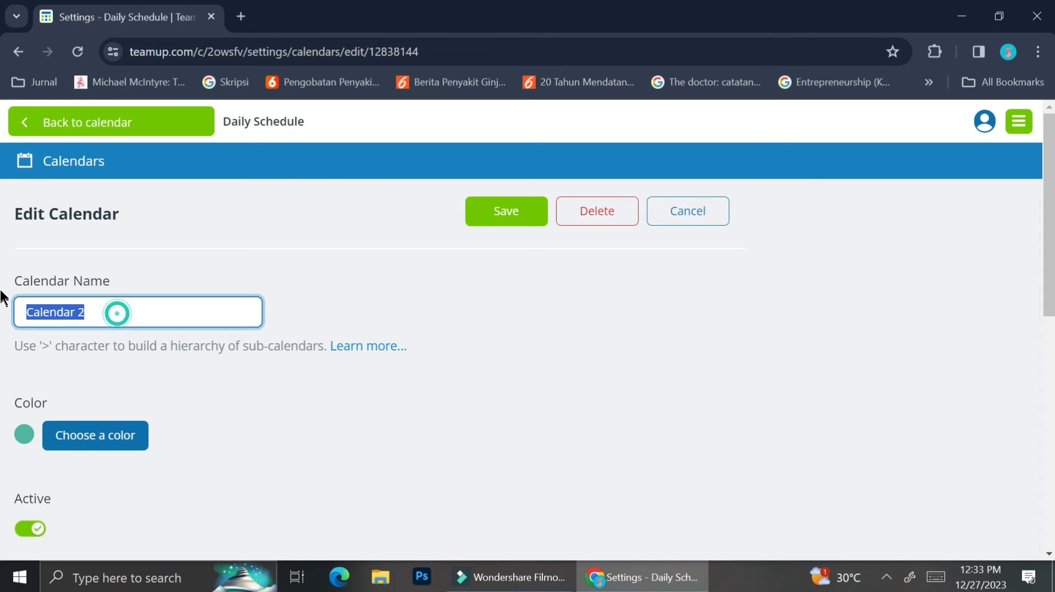
text(Birthday)
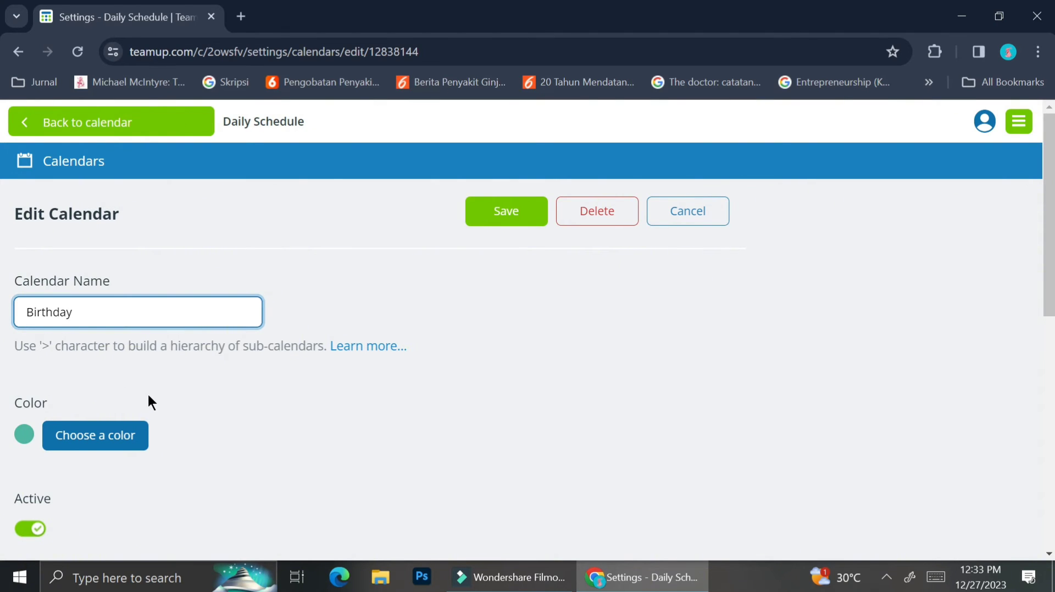
scroll(149, 391, down, 1)
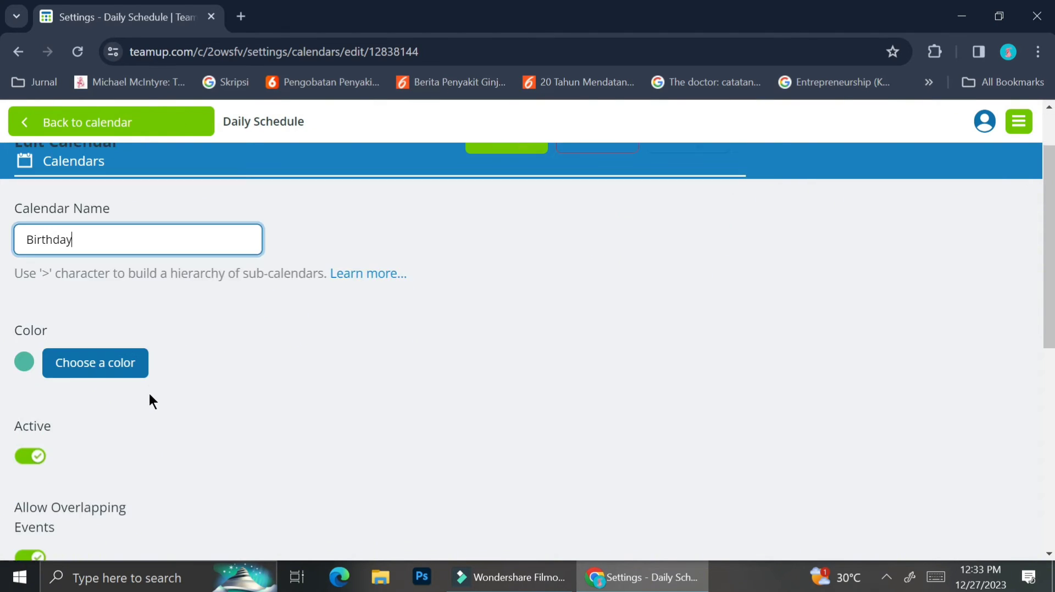
click(130, 365)
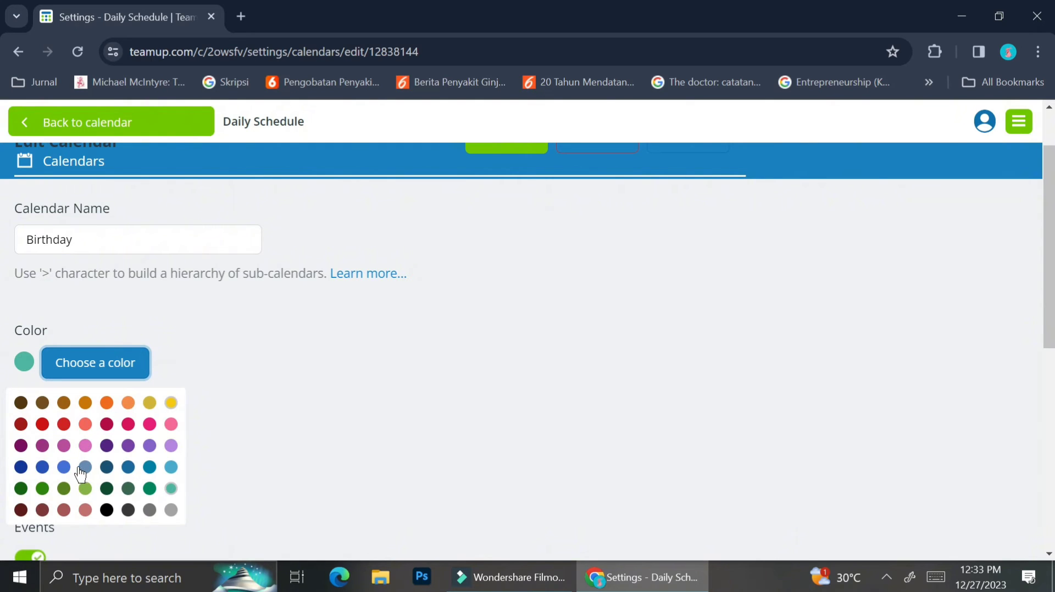
click(174, 465)
scroll(120, 449, down, 8)
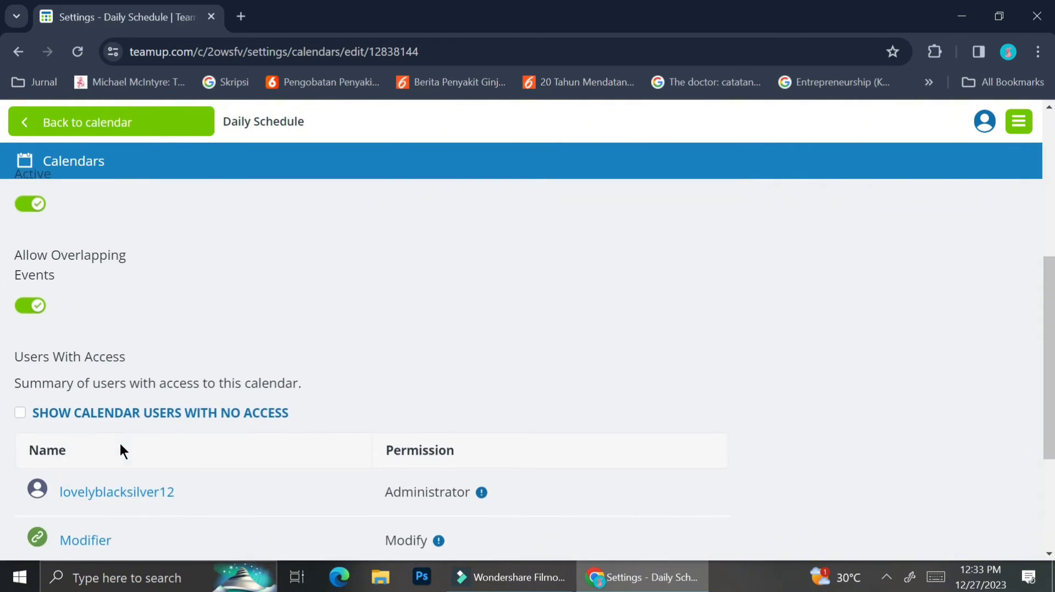
click(78, 518)
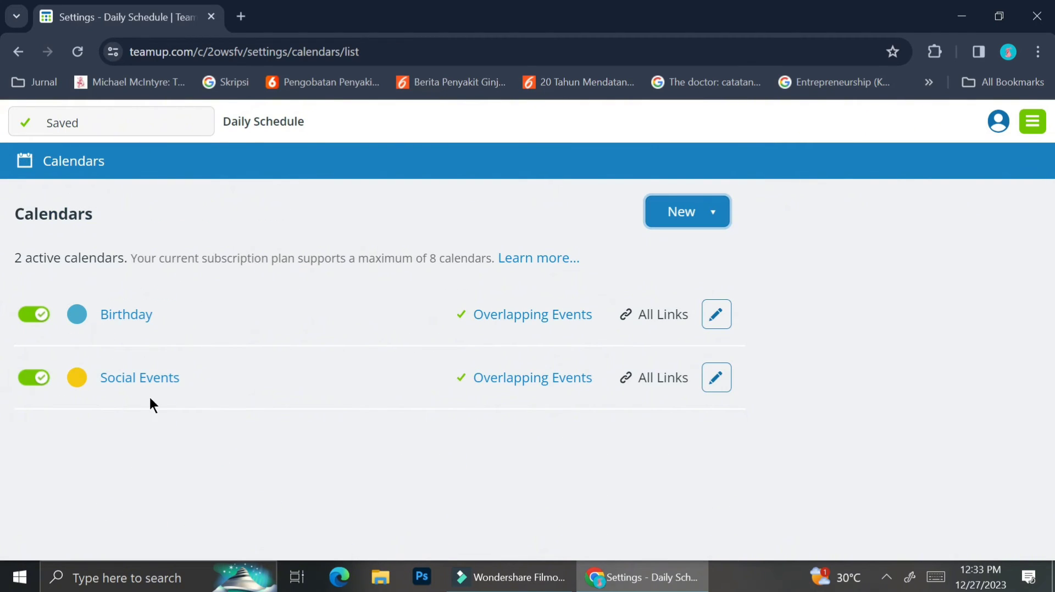
Step: Add a new calendar named 'Urgent Meetings' in red and save it
click(714, 214)
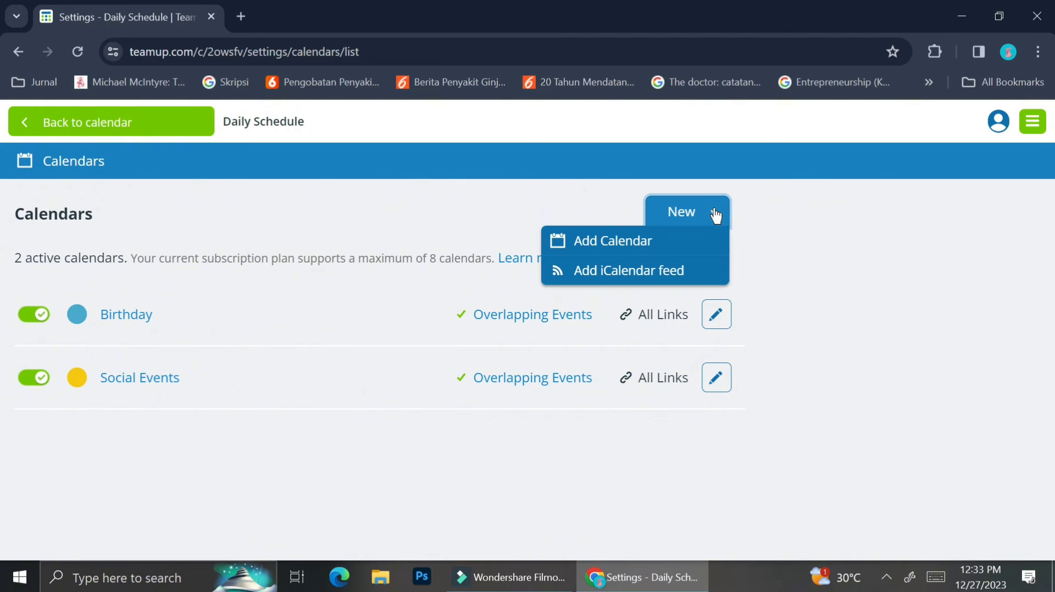
click(655, 239)
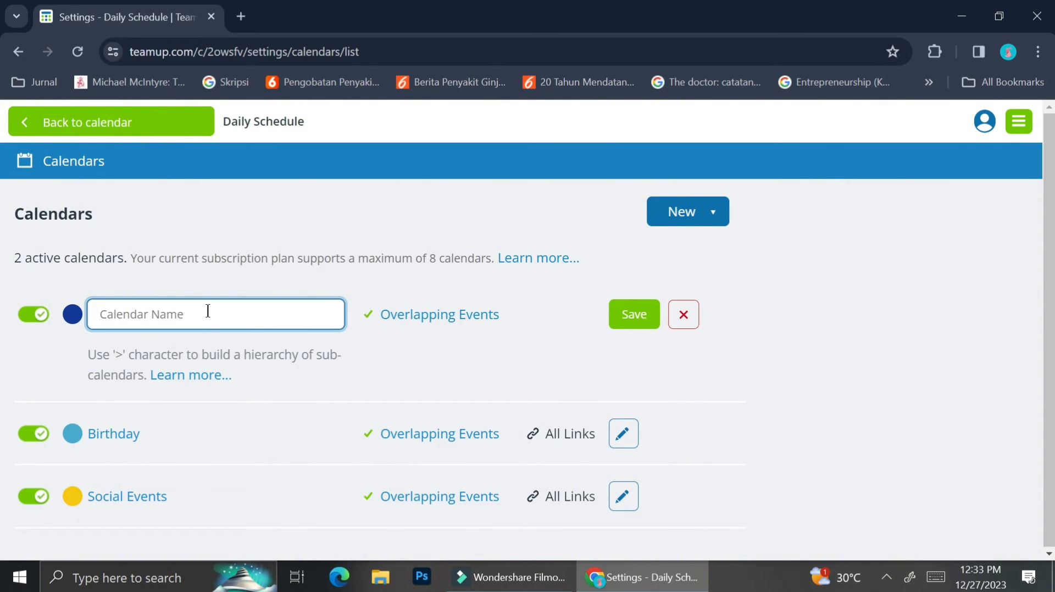
text(Urgent Meetings)
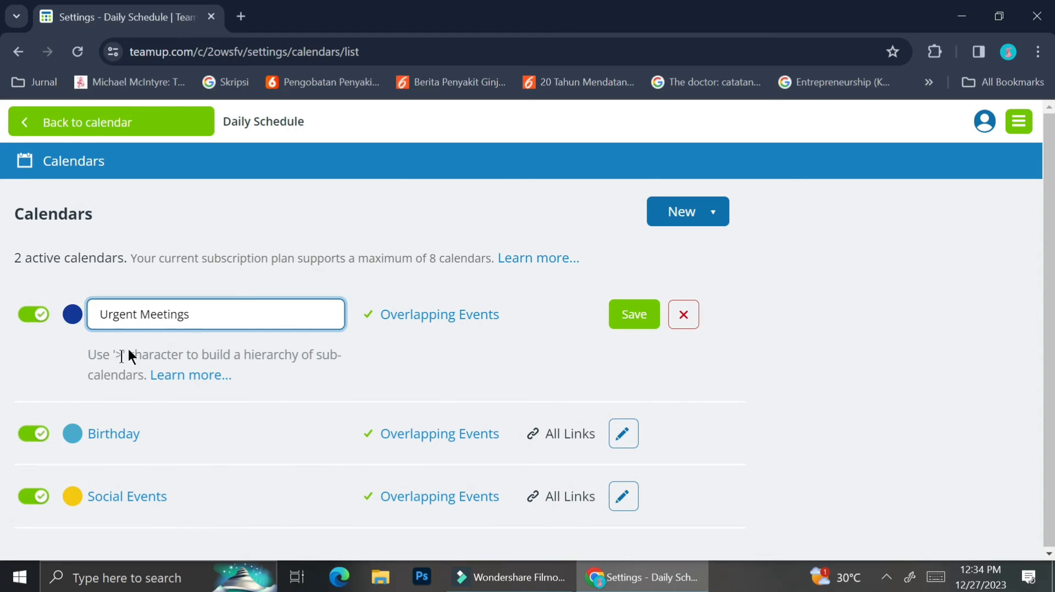
click(72, 315)
click(137, 406)
click(634, 314)
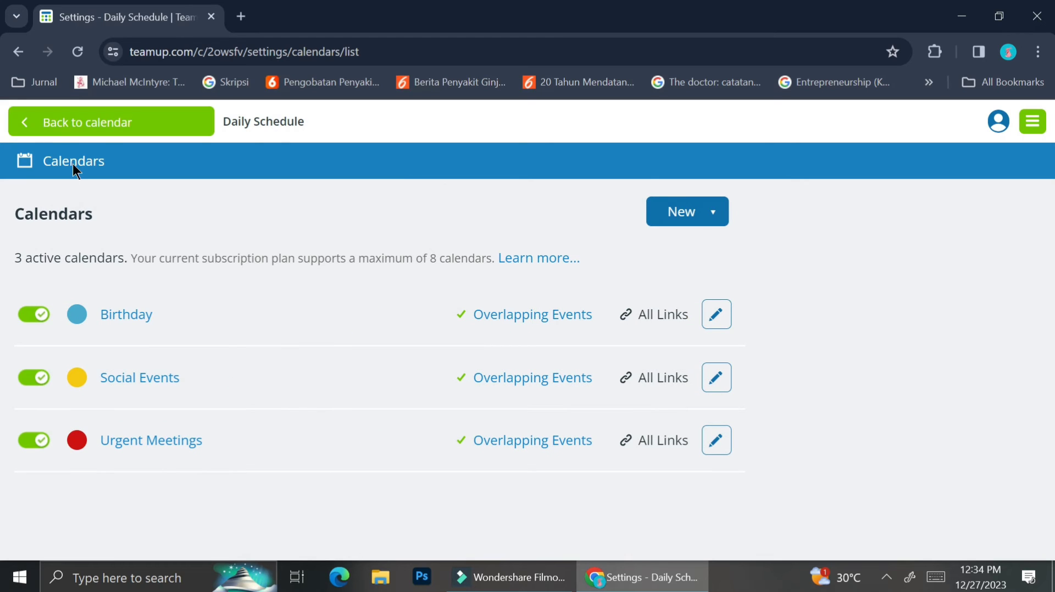
Step: Return to the Daily Schedule view and jump to the week starting Dec 31, 2023
click(61, 128)
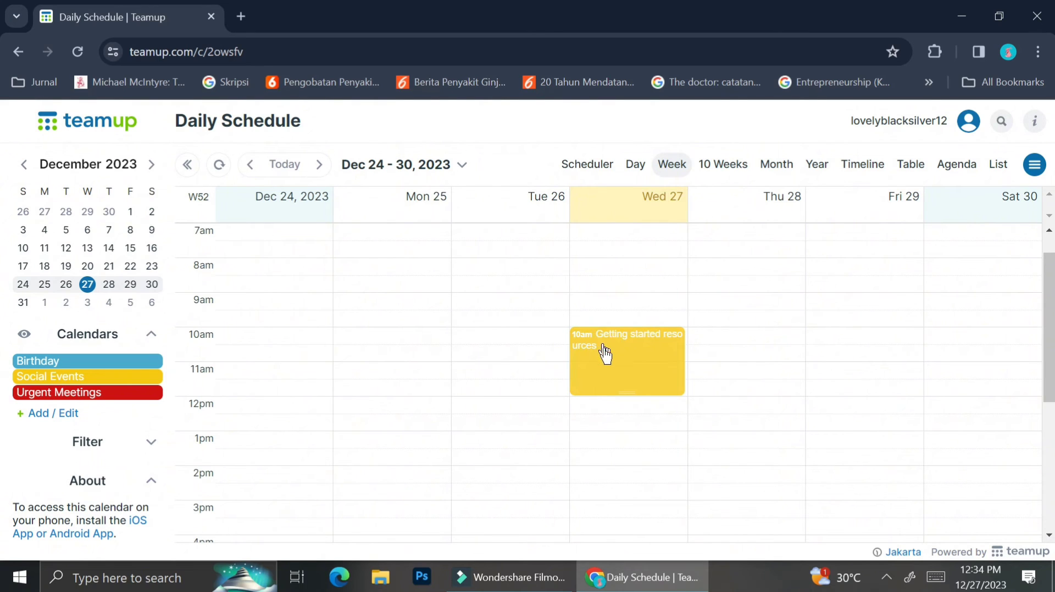
mouse_move(606, 358)
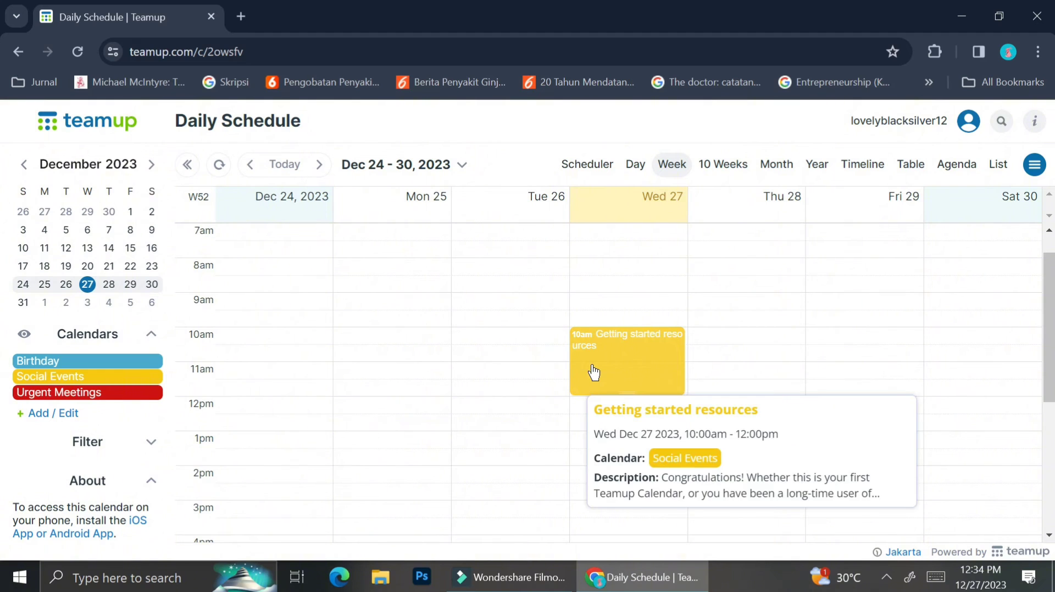
scroll(503, 431, down, 5)
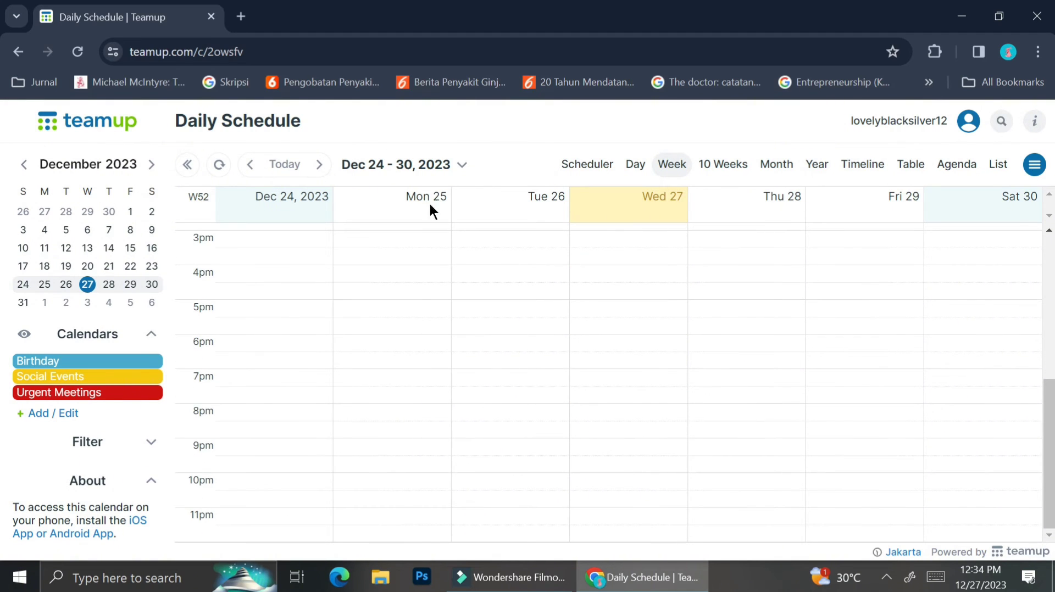
click(426, 164)
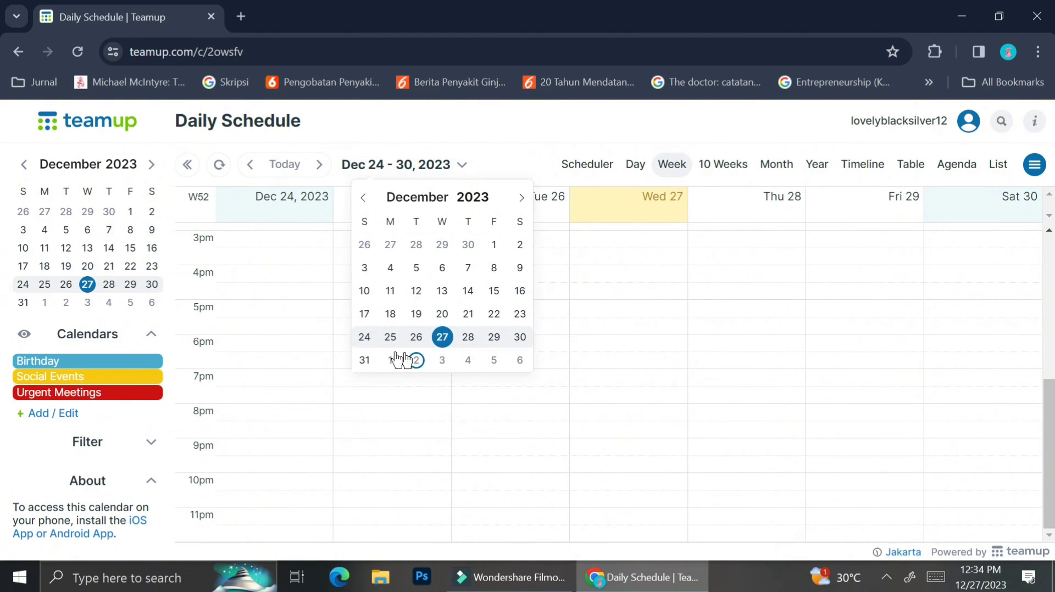
click(365, 360)
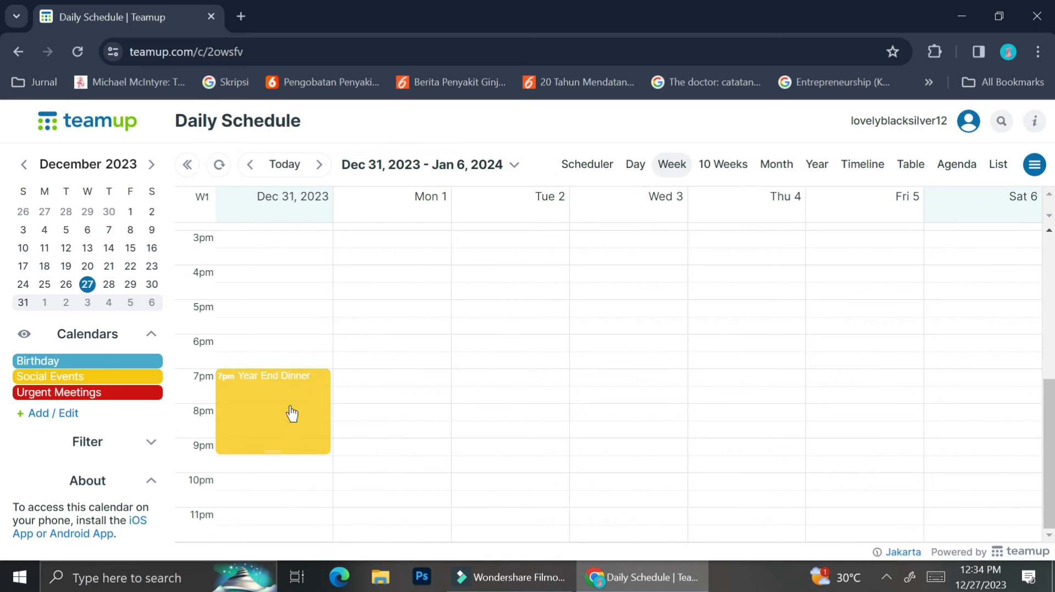
mouse_move(297, 388)
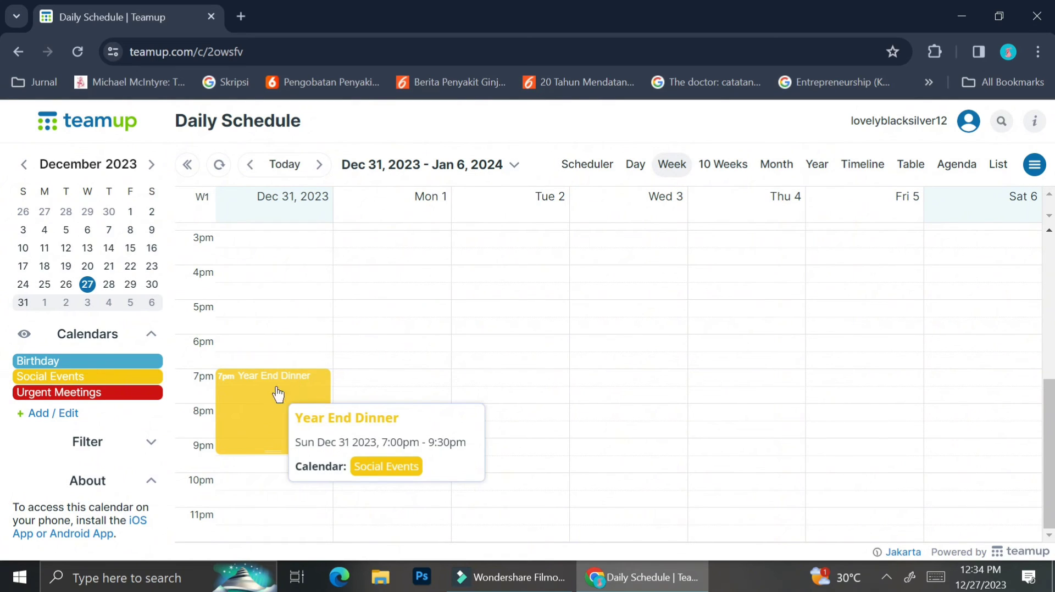
scroll(288, 329, up, 2)
scroll(289, 329, down, 1)
Step: Move the date picker to March 2024 and open the week containing March 7
click(494, 165)
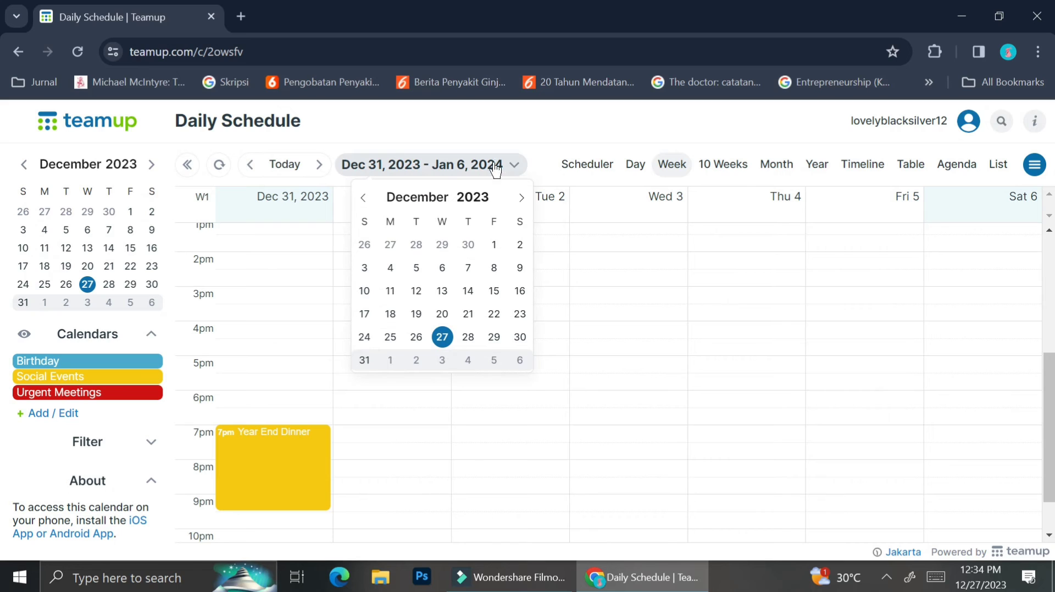
click(521, 199)
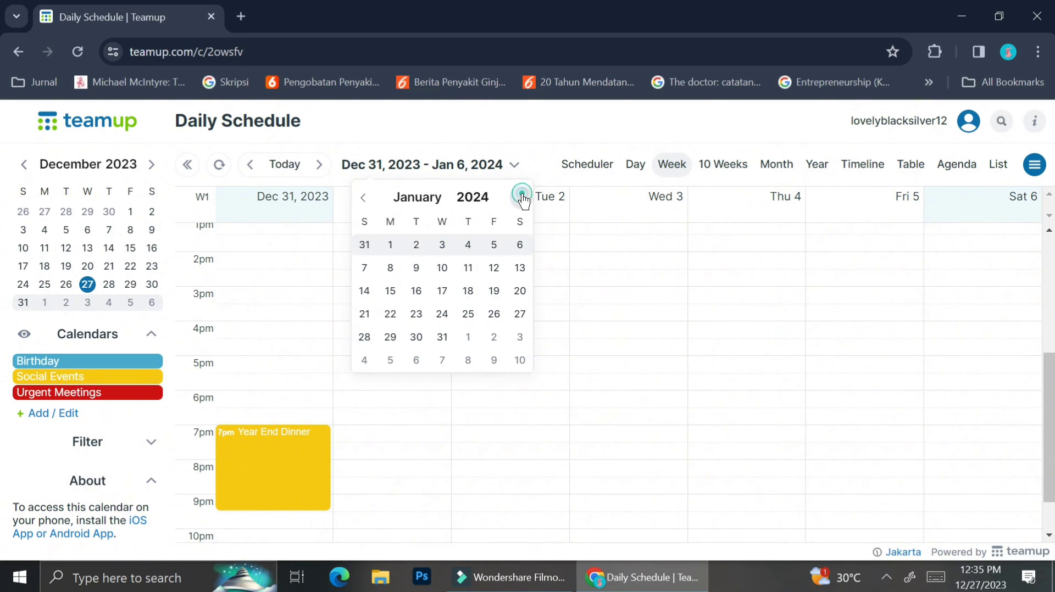
click(521, 199)
click(521, 199)
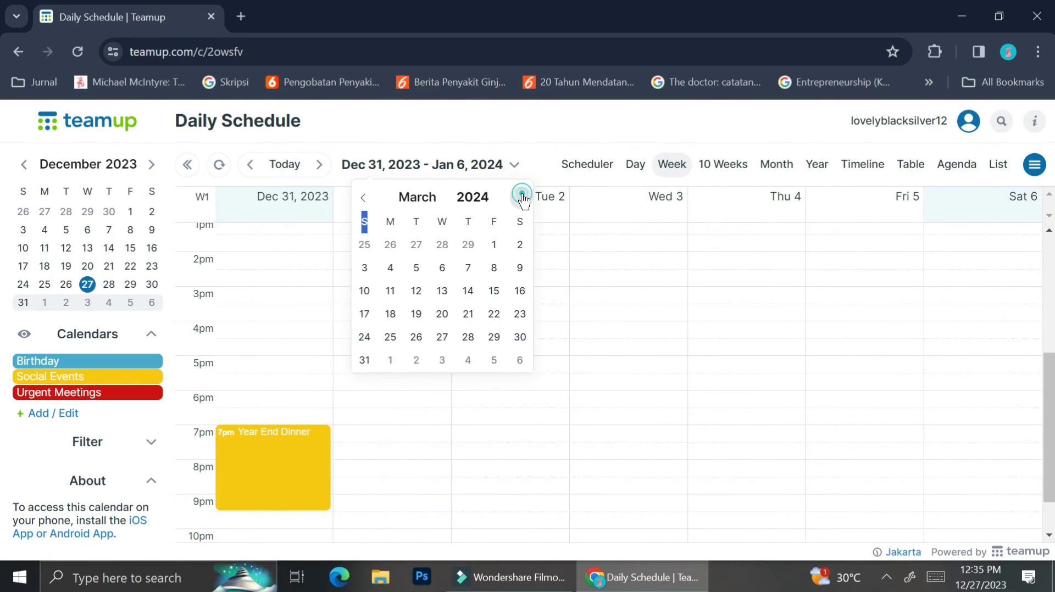
click(521, 199)
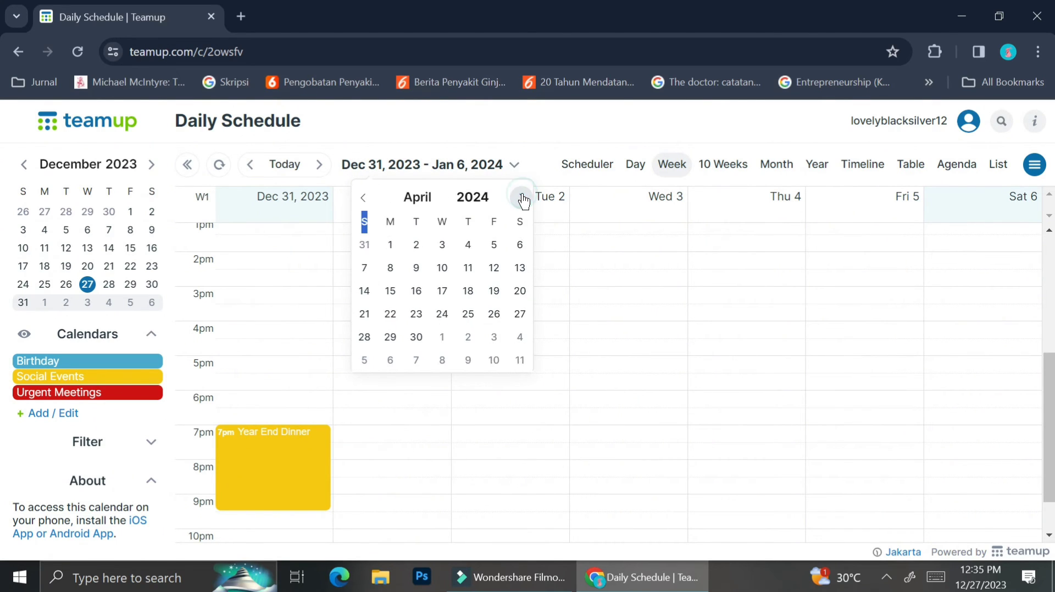
click(363, 198)
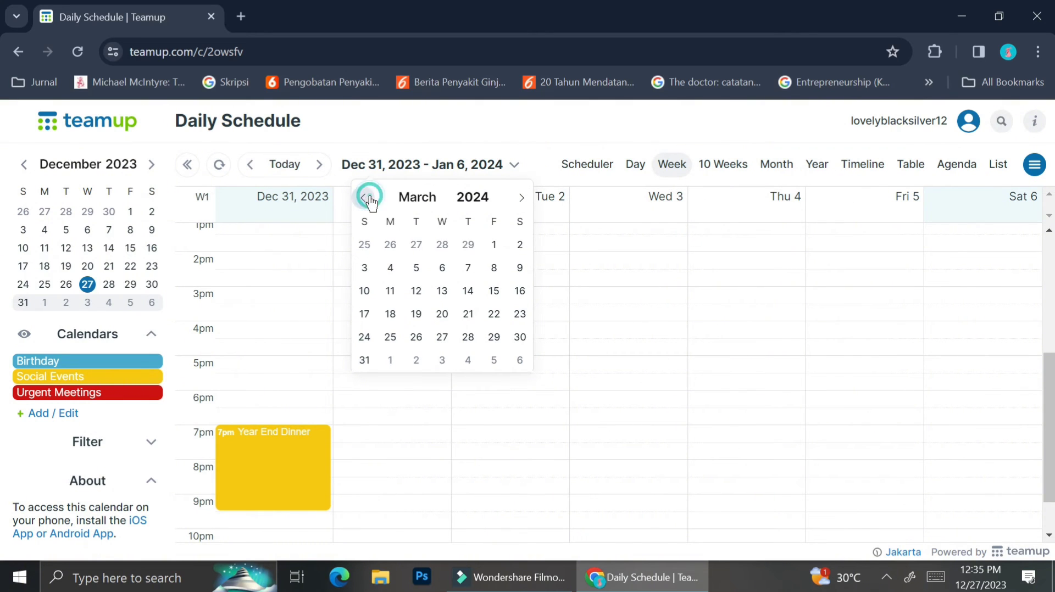
click(467, 269)
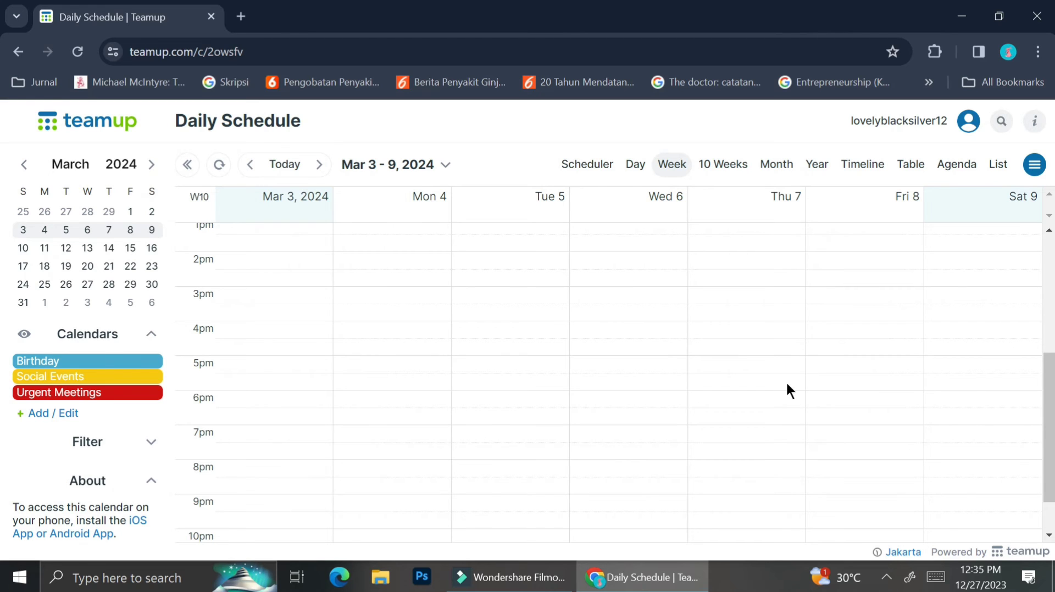
scroll(763, 270, up, 5)
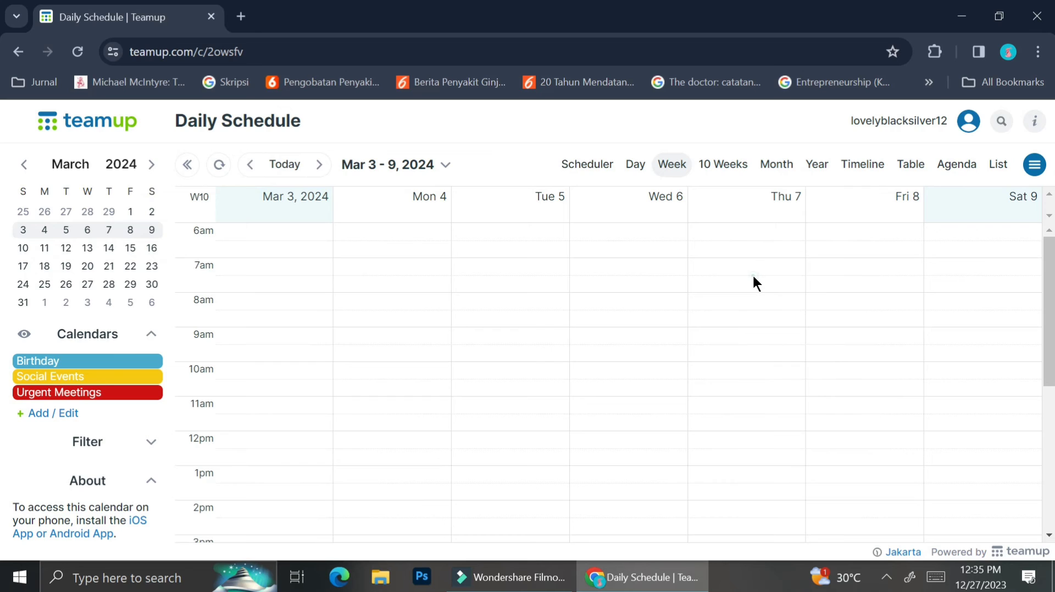
Step: Create 'Skyler's B'day' on Thu Mar 7 at 7:30am, repeating yearly
click(753, 277)
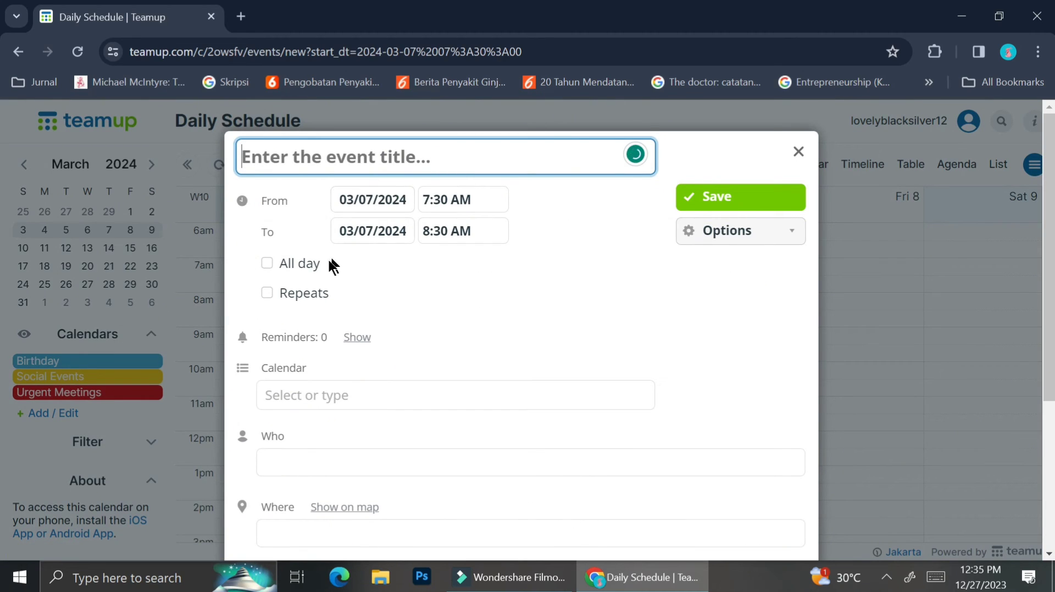
text(Skyler's B'day)
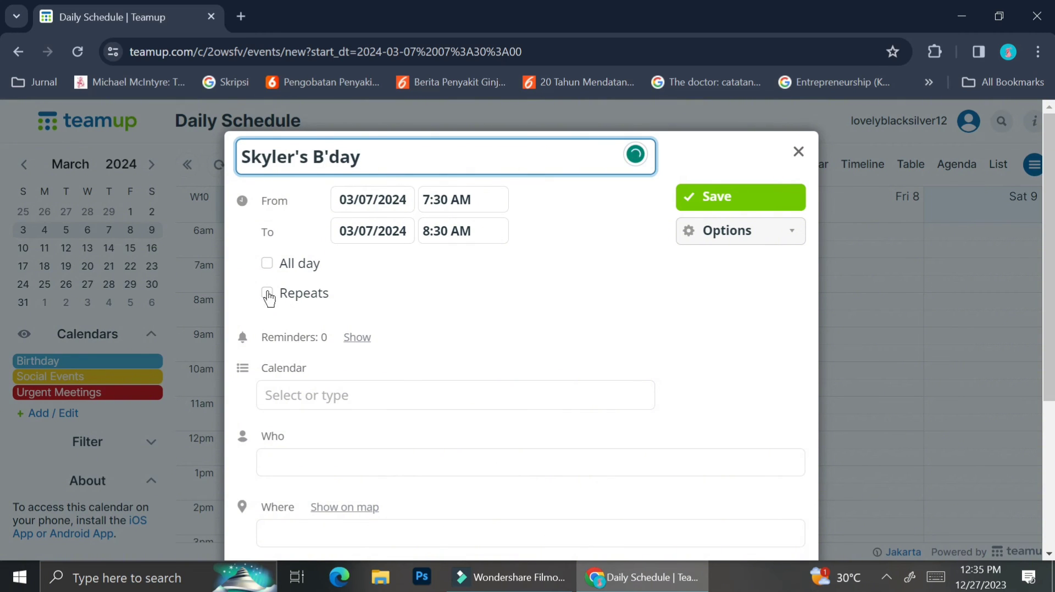
click(267, 293)
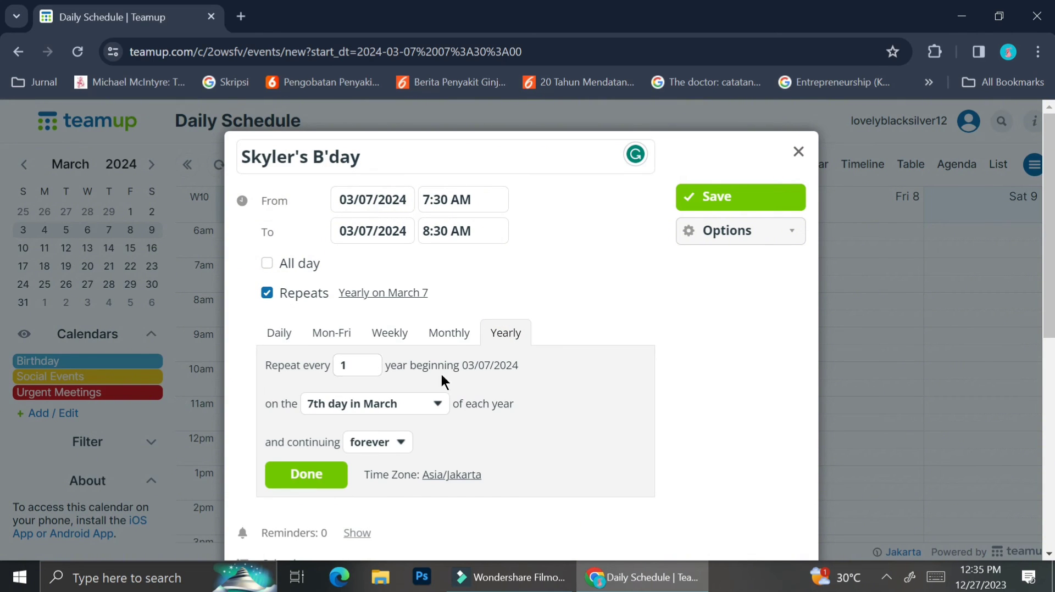
click(380, 442)
click(368, 462)
scroll(387, 352, down, 3)
Step: Assign the event to the Birthday calendar, describe it 'Prepare all of the b'day necessity', and save
click(341, 259)
click(360, 282)
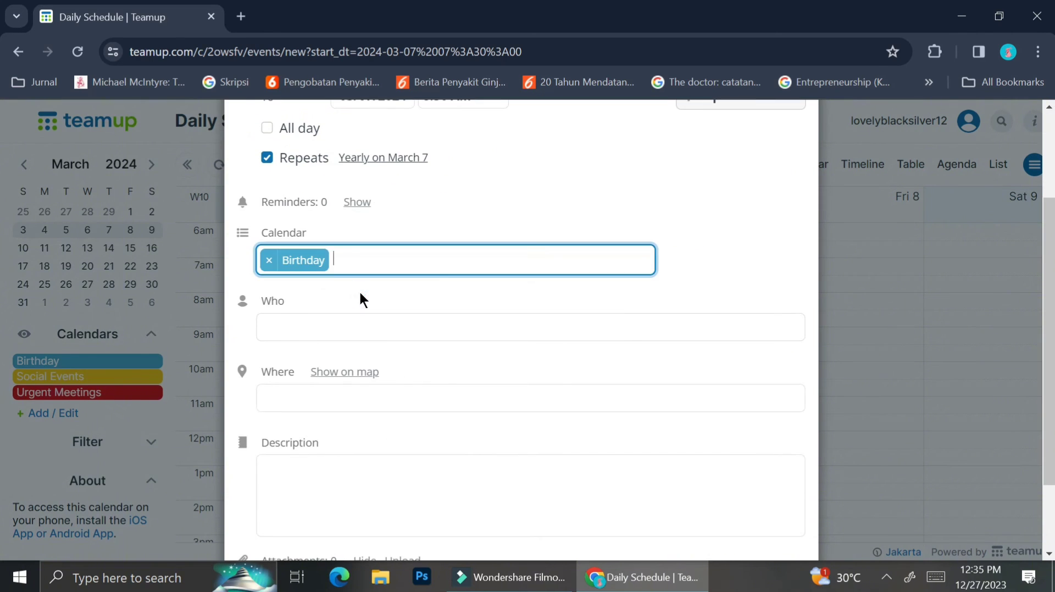
key(Tab)
key(Tab)
click(320, 372)
text(Prepare all of the b'day necessity)
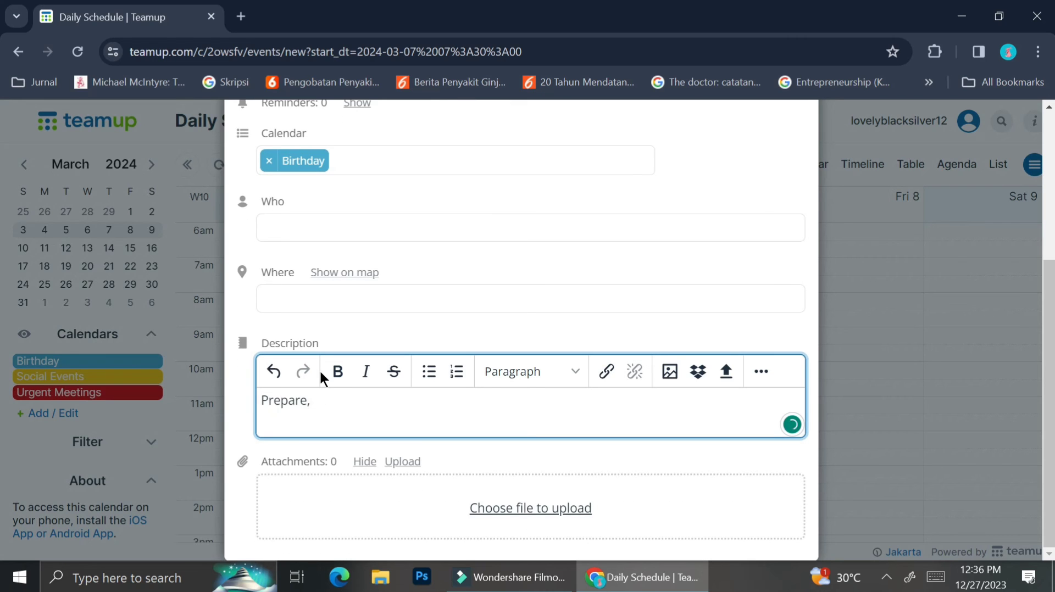
key(ctrl+s)
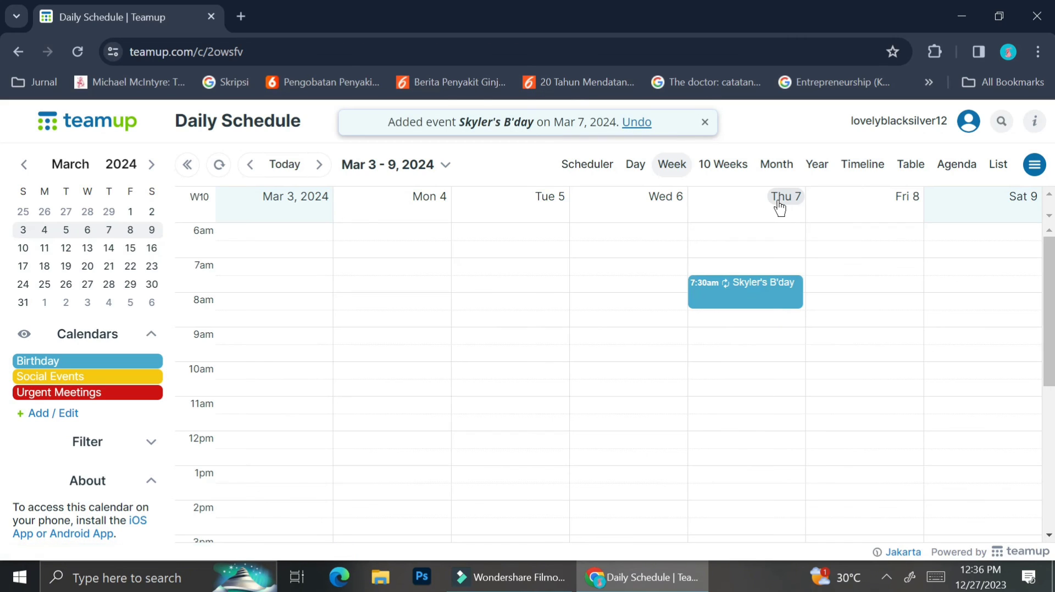
Step: Switch to the year view and jump to March 2026 to check the birthday recurs
mouse_move(754, 304)
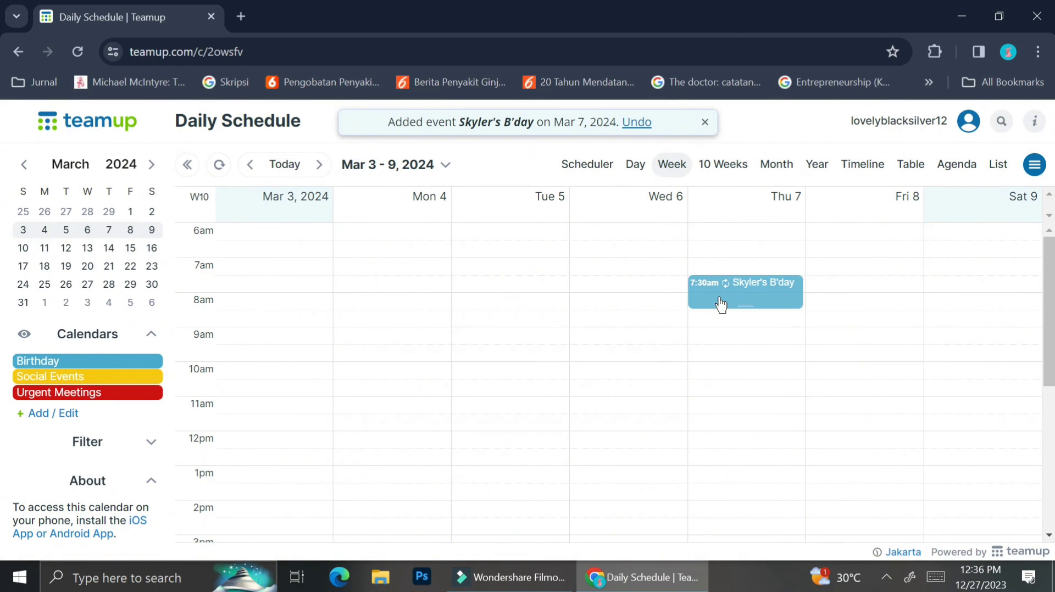
mouse_move(720, 304)
click(817, 164)
click(480, 165)
click(497, 194)
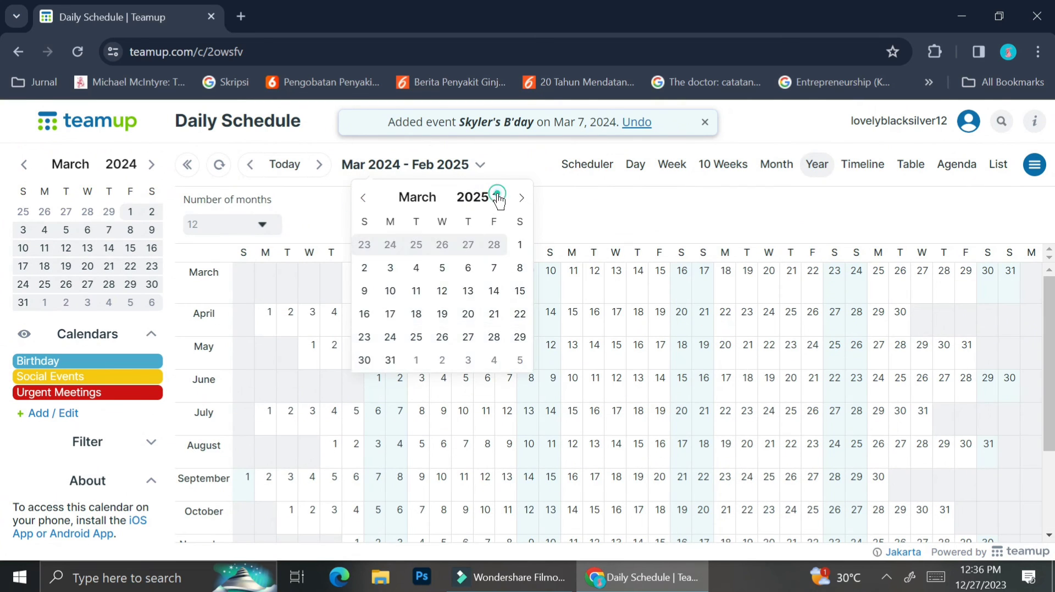
click(497, 194)
click(364, 244)
Step: Jump the year view to January 2031 to confirm Skyler's B'day still recurs
click(480, 165)
click(497, 197)
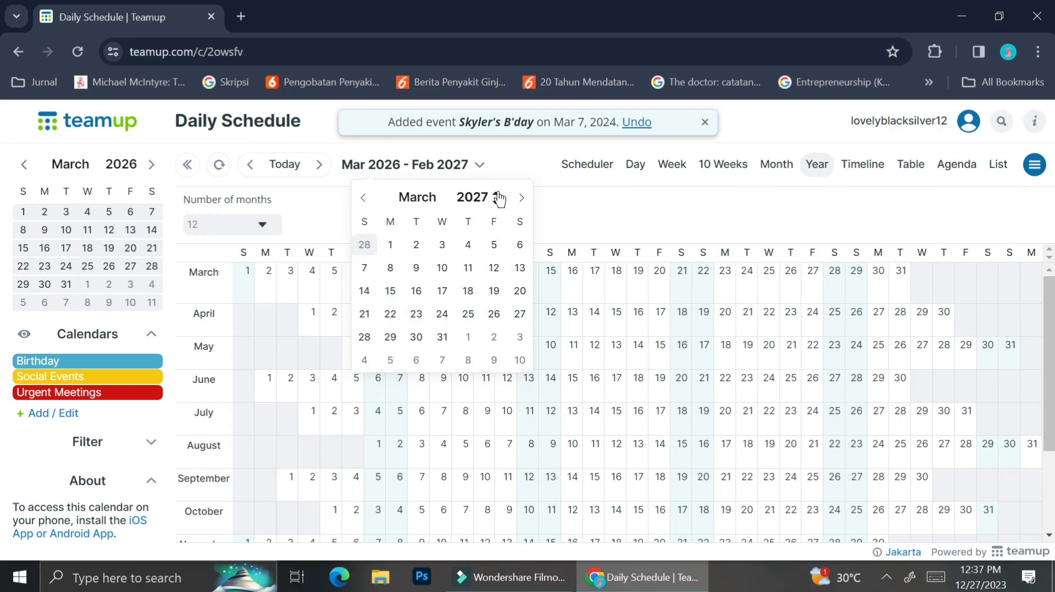
scroll(495, 242, down, 10)
click(447, 243)
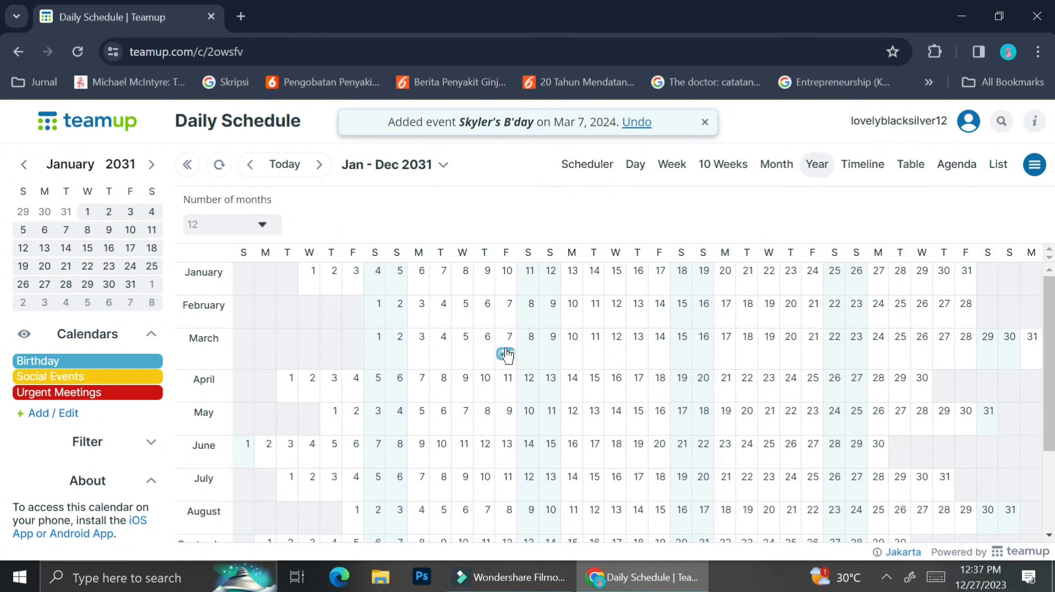
mouse_move(506, 356)
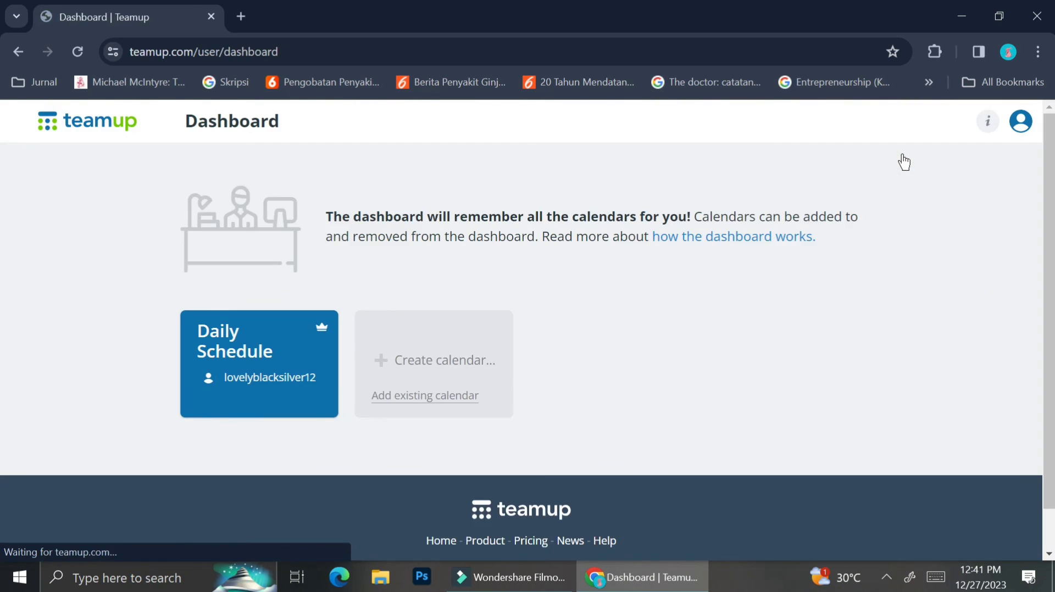
Step: Name a new calendar 'Work' on the Basic (free) plan, then open Print/Export PDF
mouse_move(320, 334)
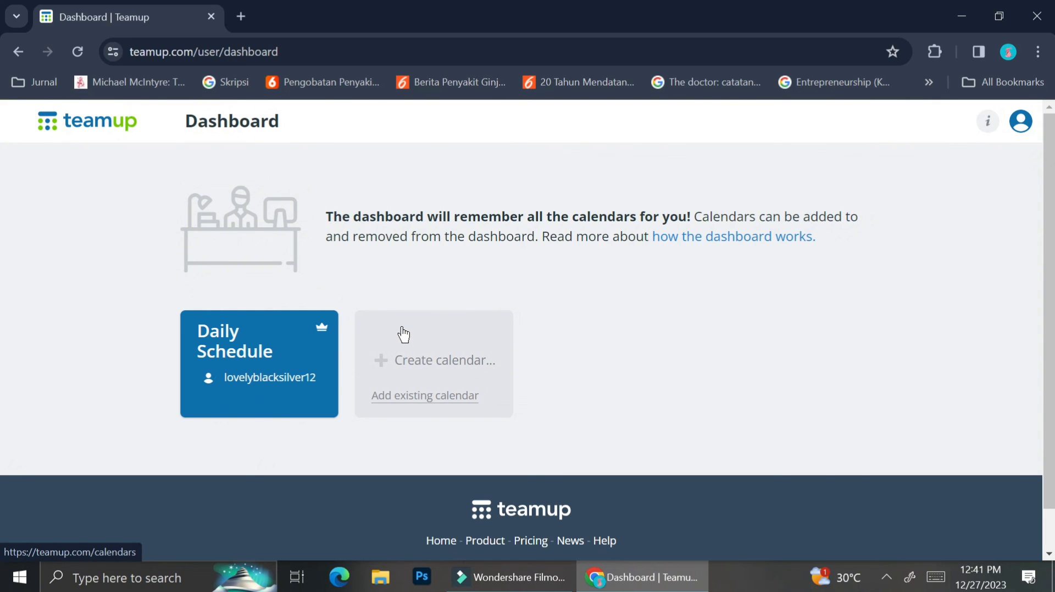
click(428, 354)
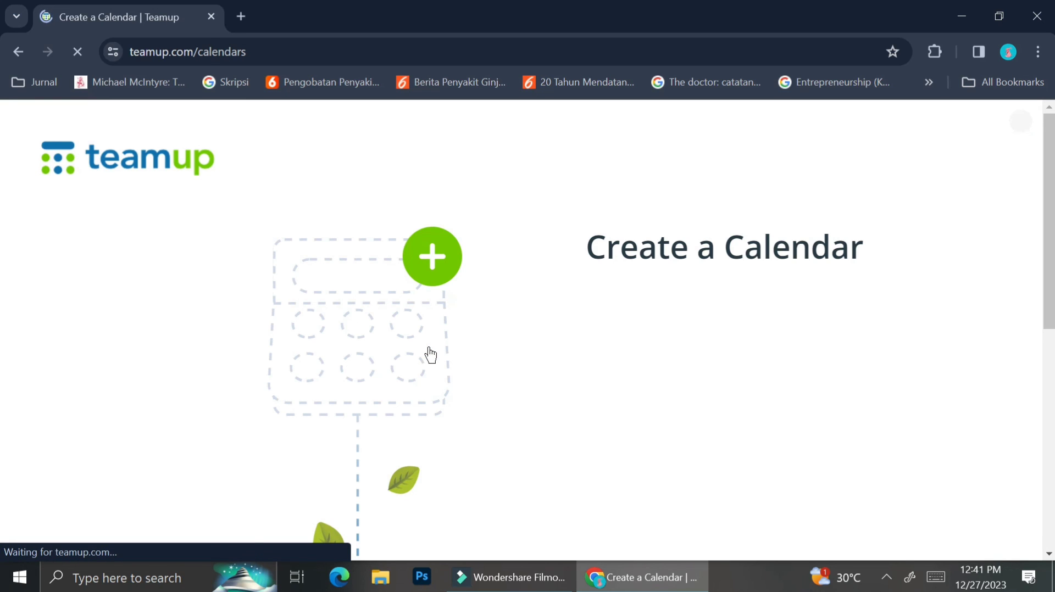
scroll(669, 297, down, 2)
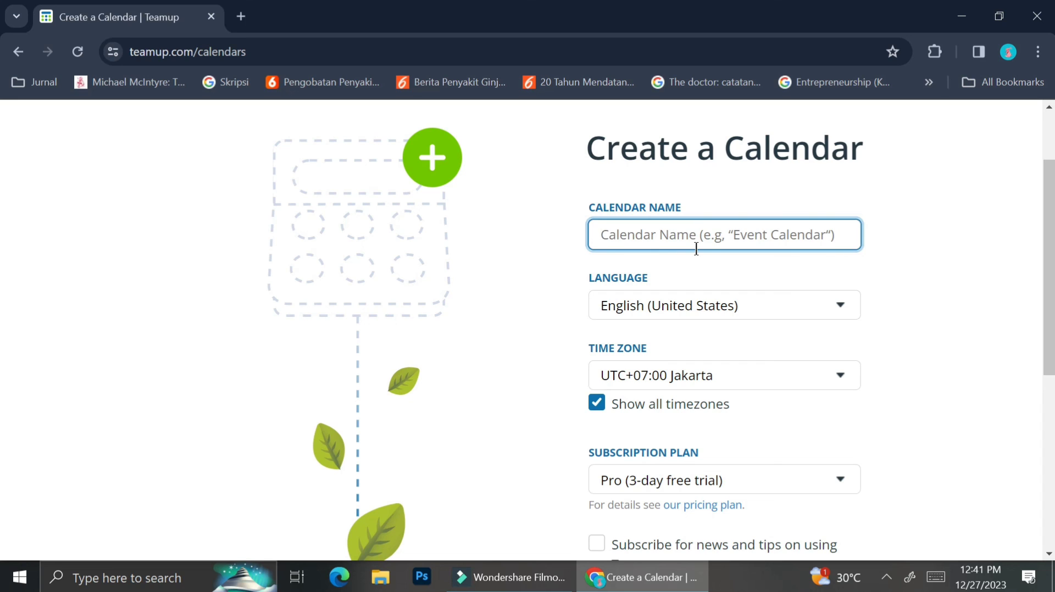
text(Work)
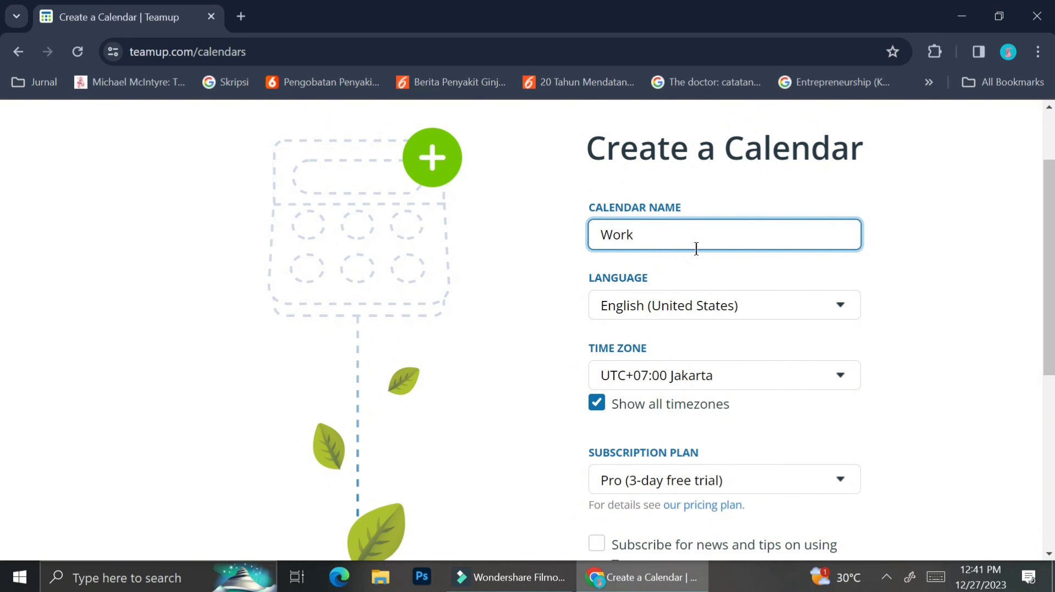
scroll(695, 248, down, 4)
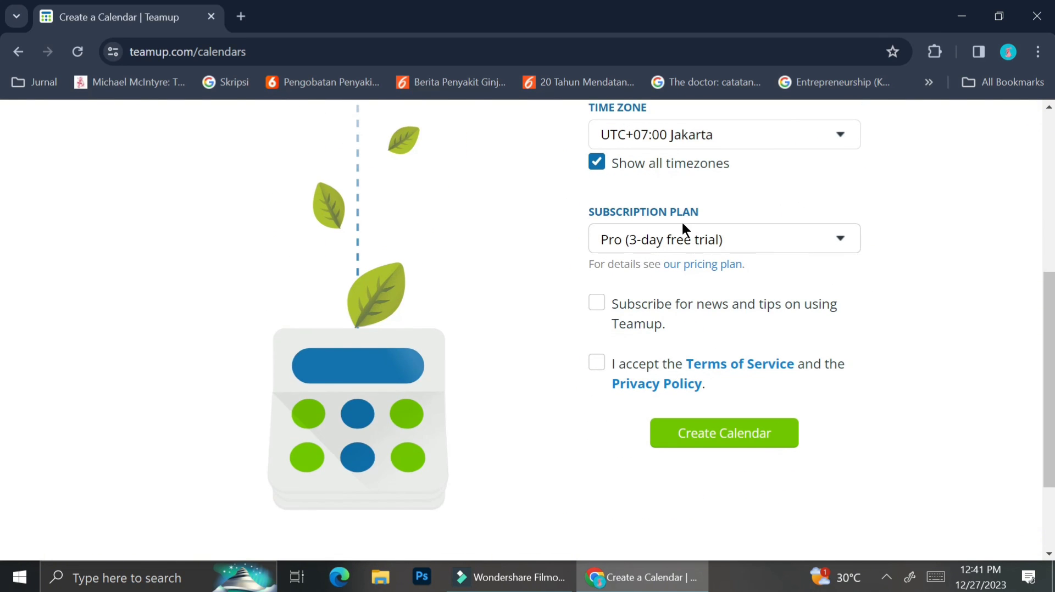
click(676, 243)
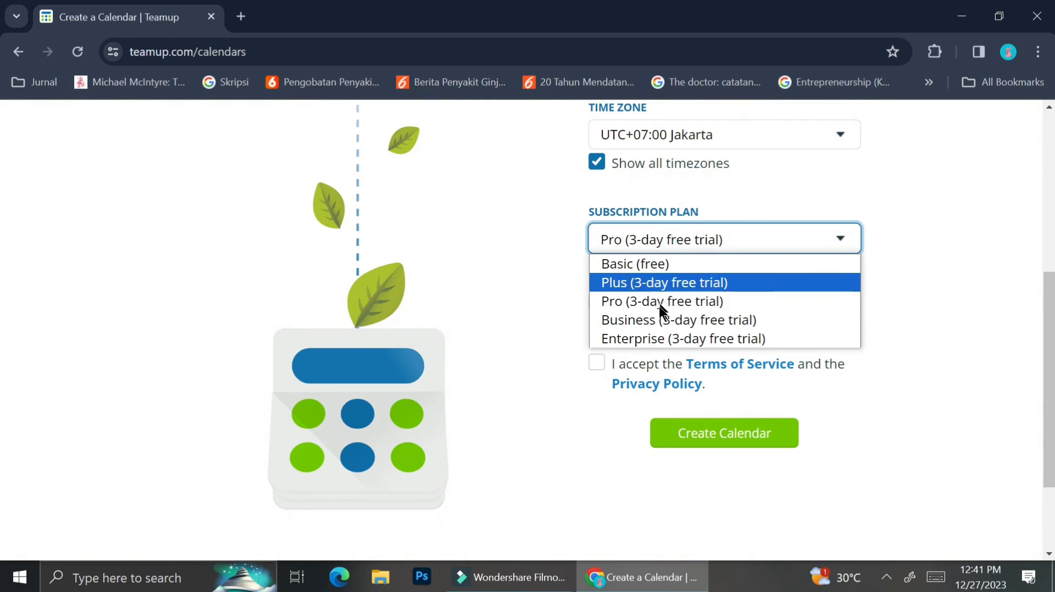
click(667, 266)
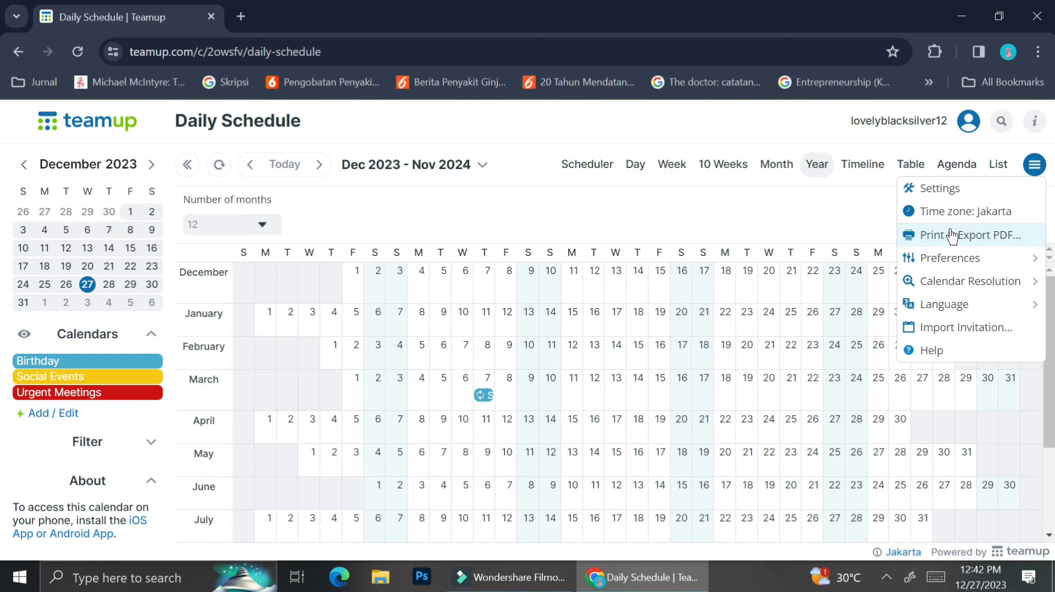
click(952, 235)
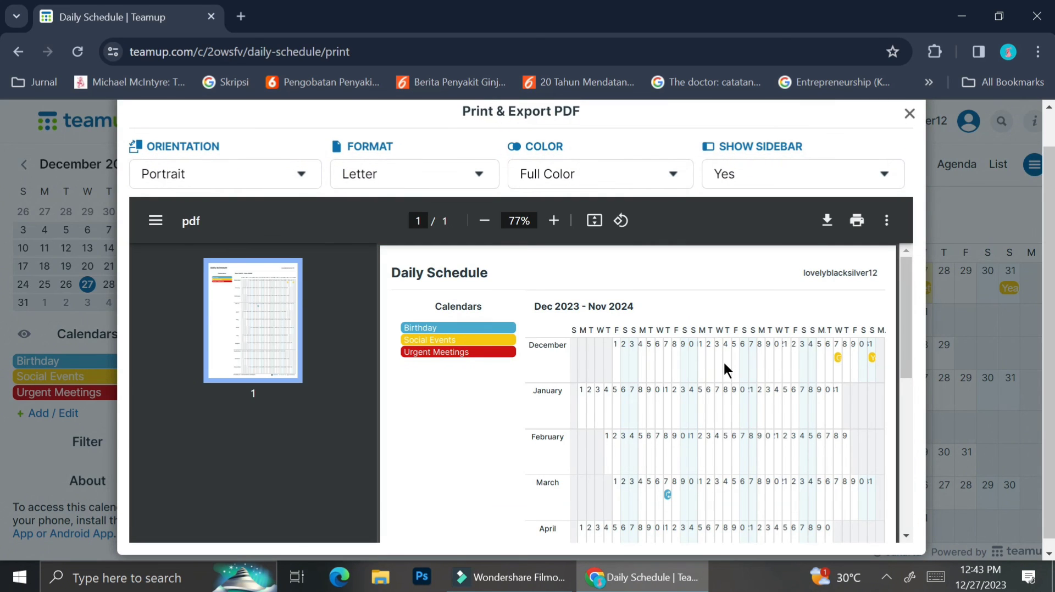
Step: Set the PDF export colour mode to Eco Mode
click(258, 172)
click(413, 174)
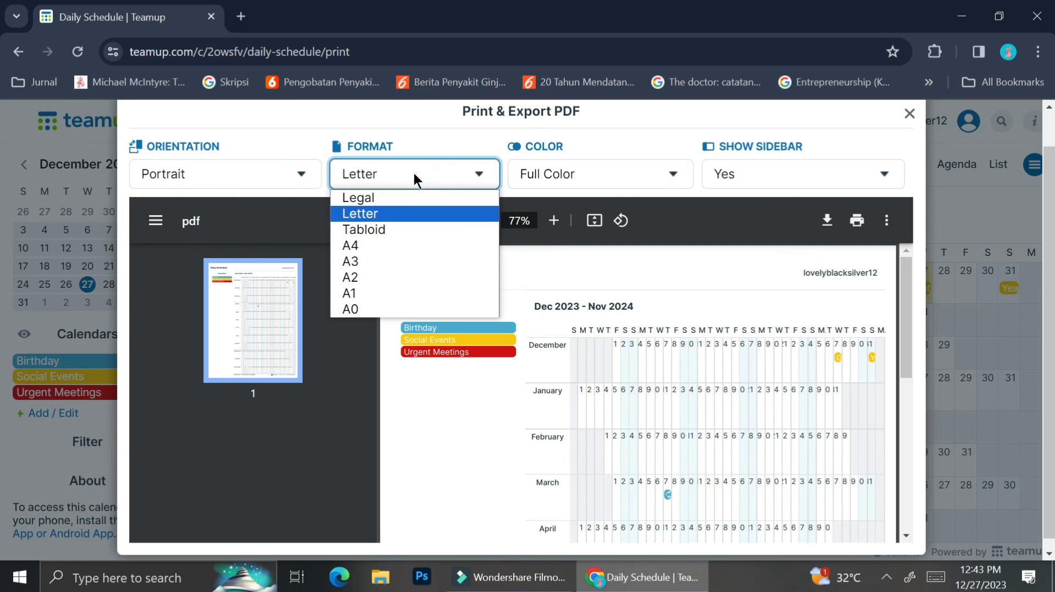
click(577, 173)
click(582, 214)
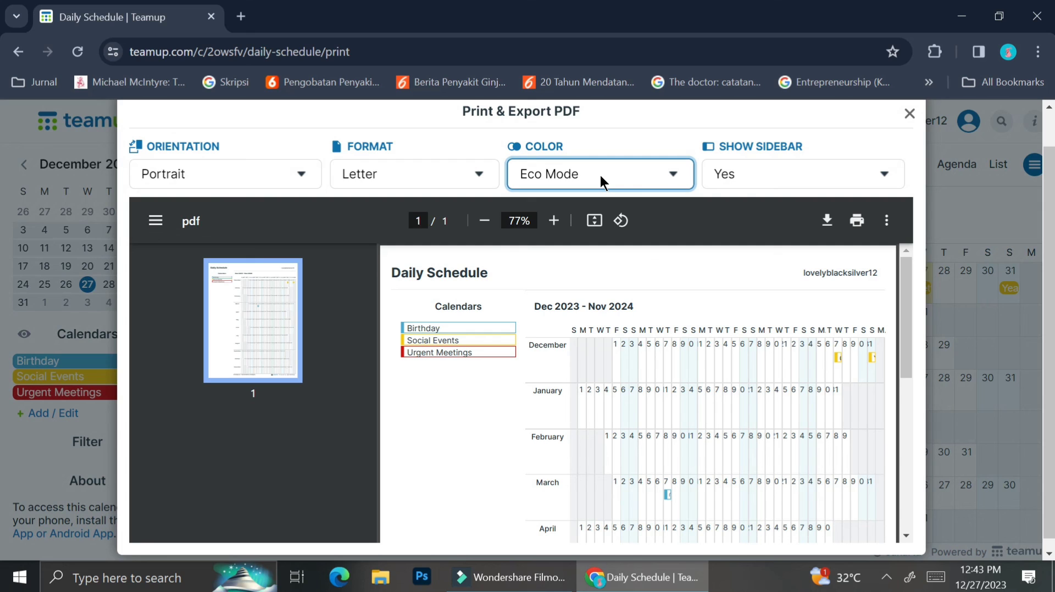
Step: Set Show Sidebar to No, then back to Yes, and close the export dialog
click(747, 185)
click(743, 215)
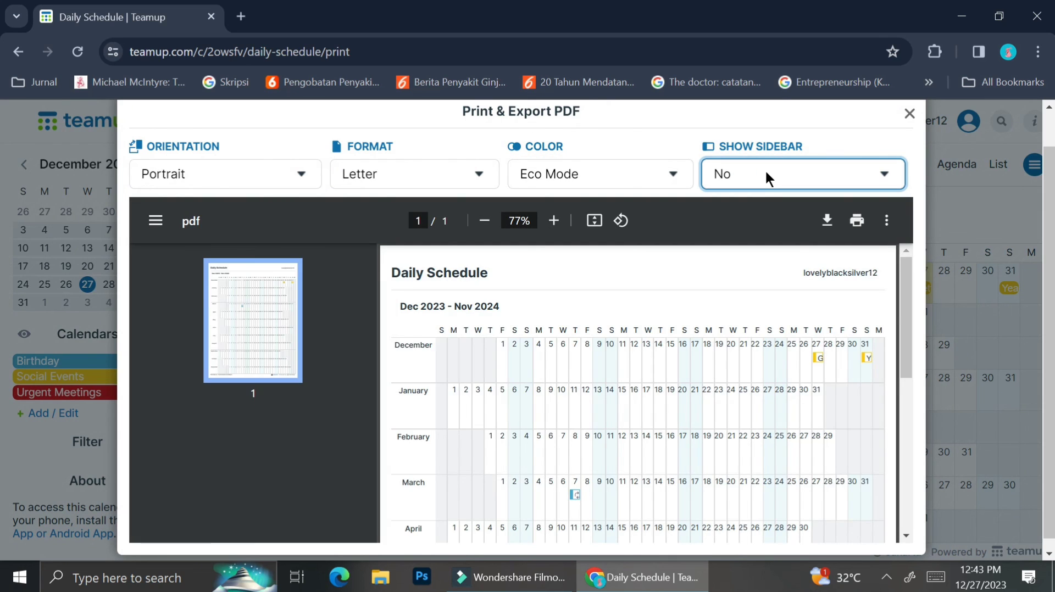
scroll(713, 358, down, 4)
scroll(714, 357, up, 4)
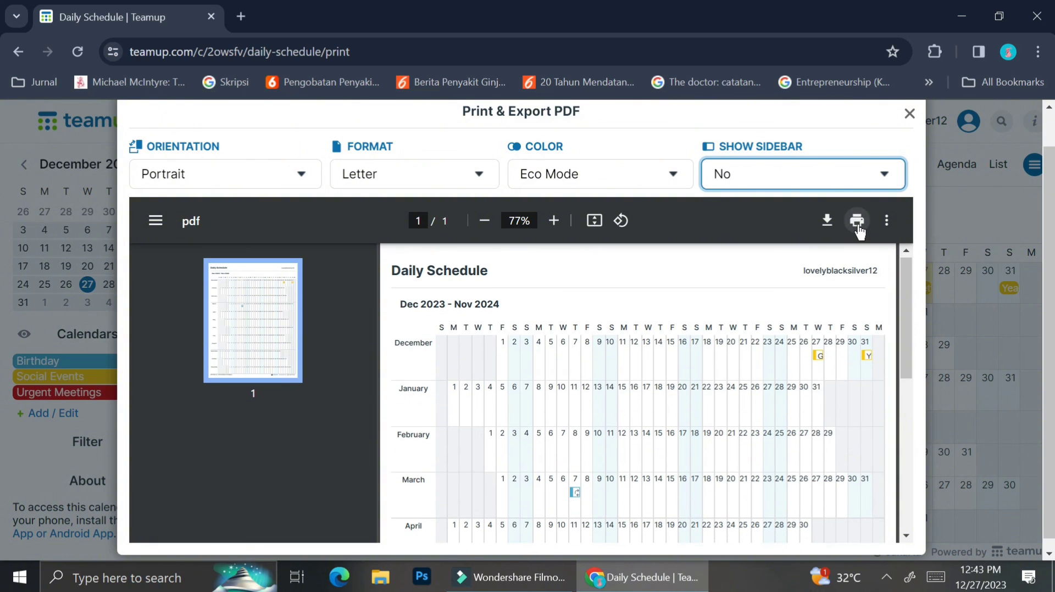
click(850, 171)
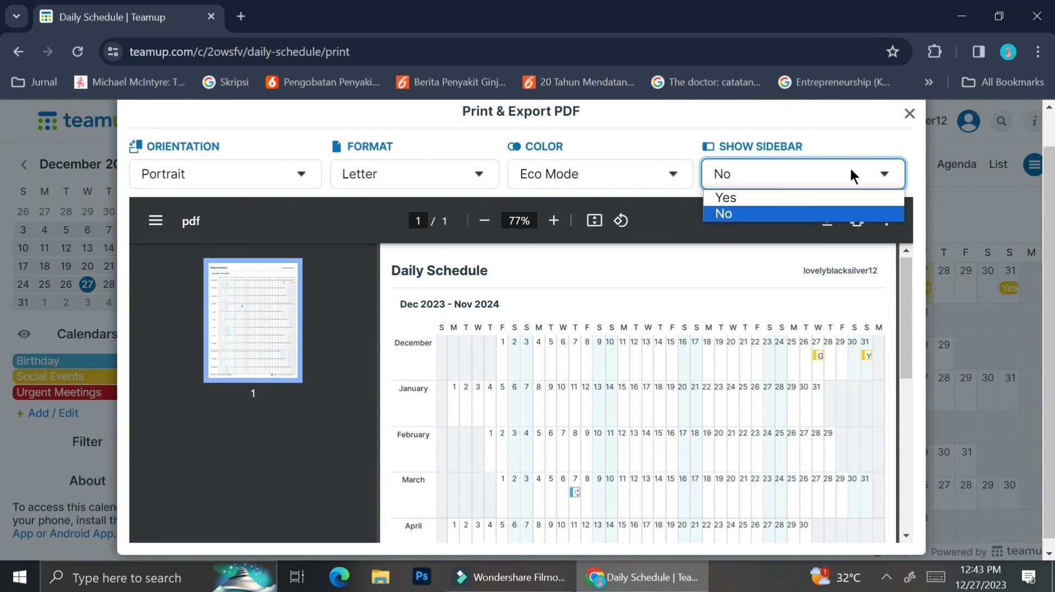
click(849, 198)
click(909, 113)
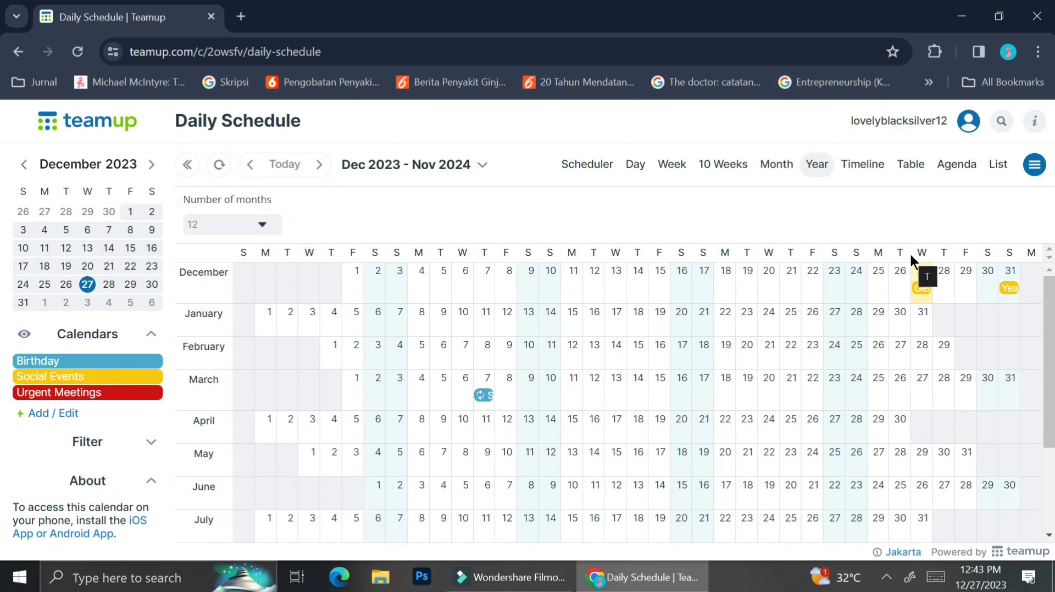